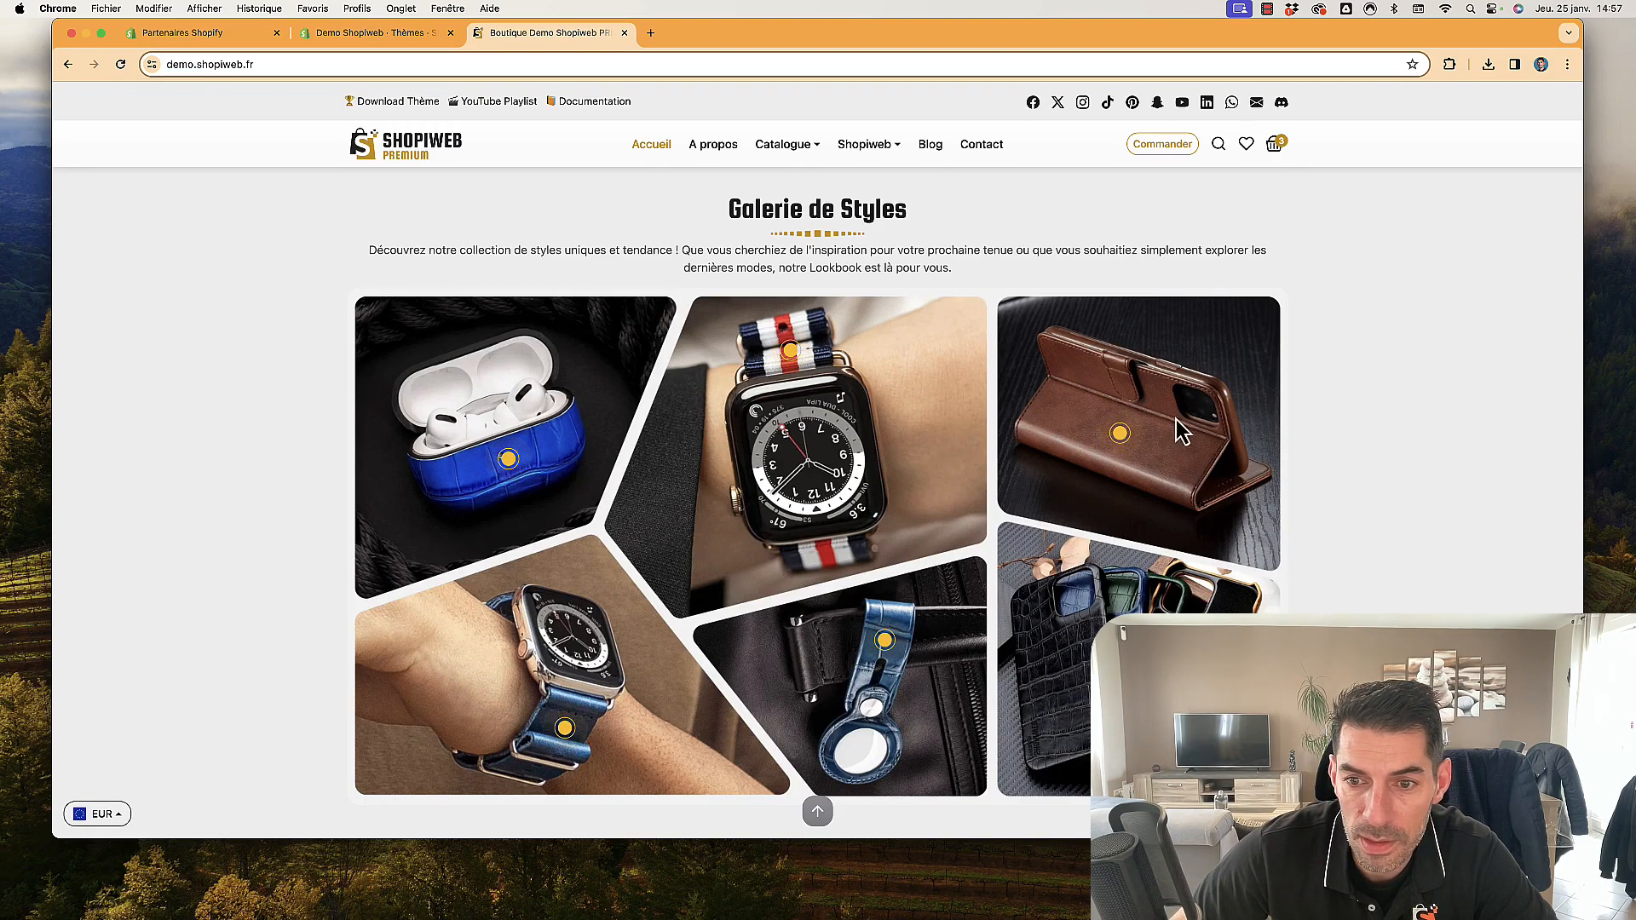
Examine the product hotspots in the Galerie de Styles on the demo shop's home page
click(1119, 437)
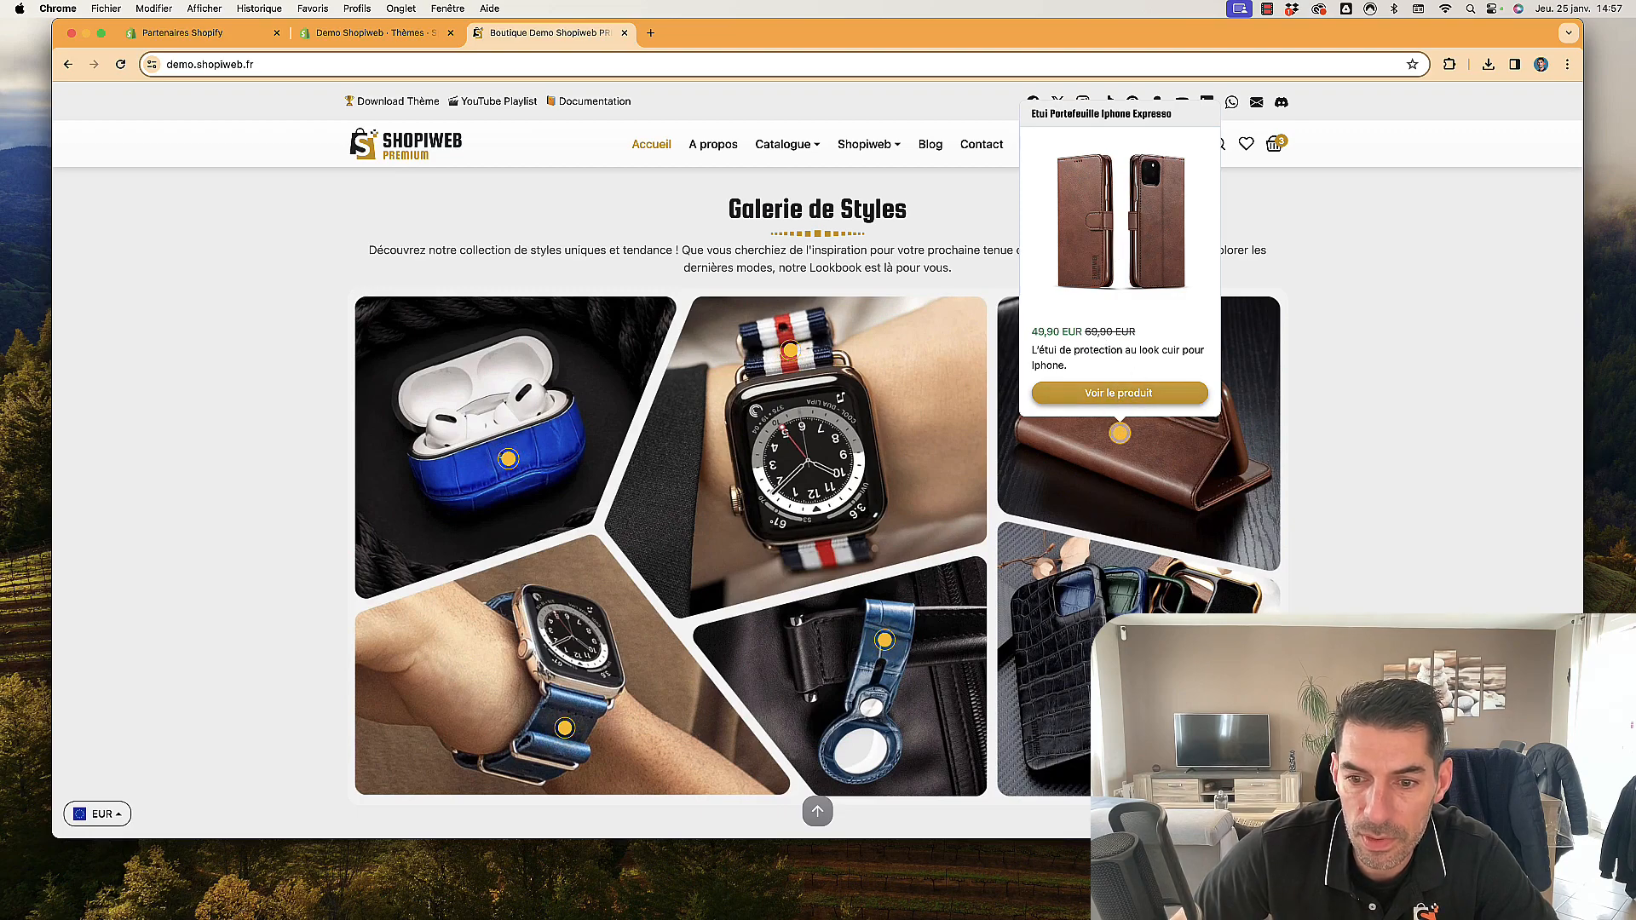
click(1138, 661)
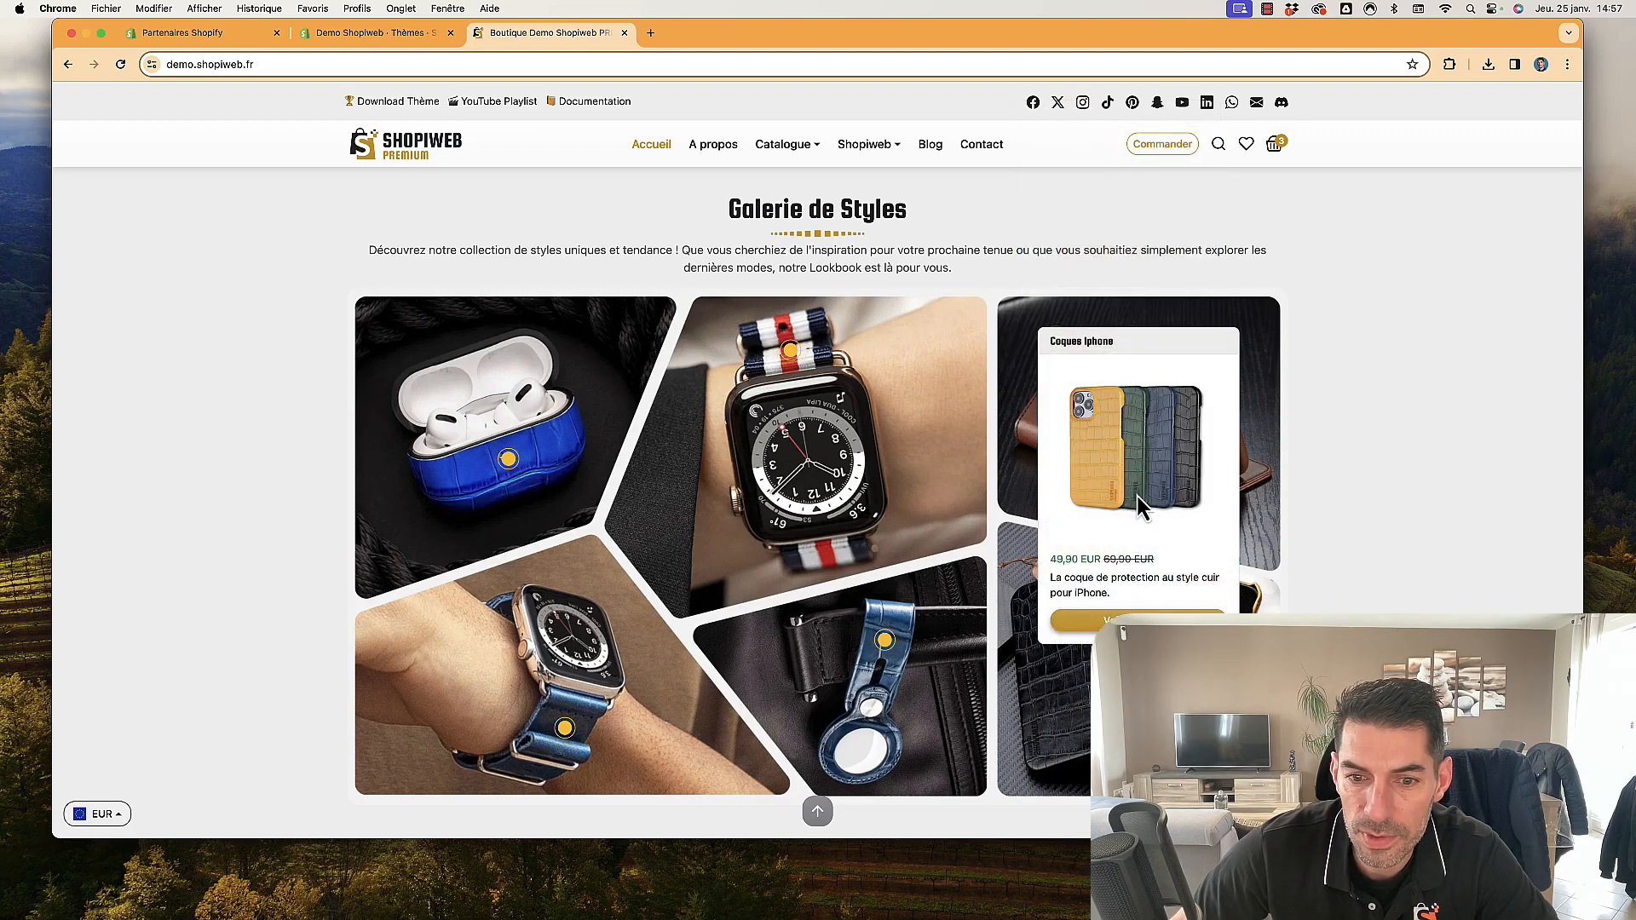
click(884, 643)
click(1326, 463)
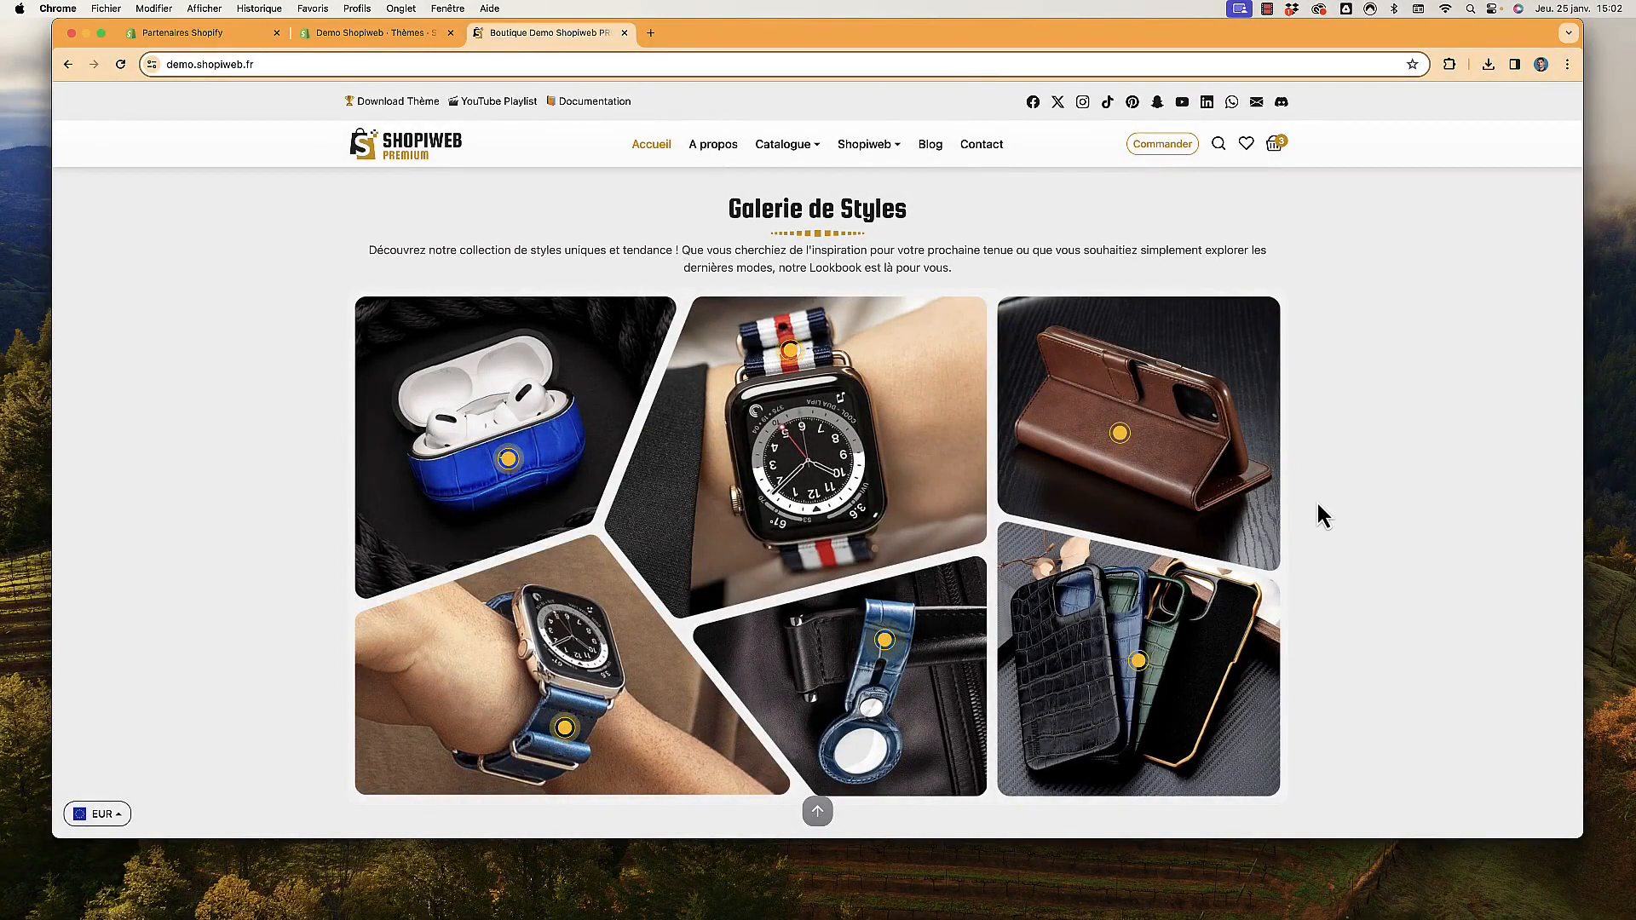
Open the current theme NEW Shopiweb-premium-1.3.0 for customization and add a Galerie de Styles section to the home page template
click(327, 34)
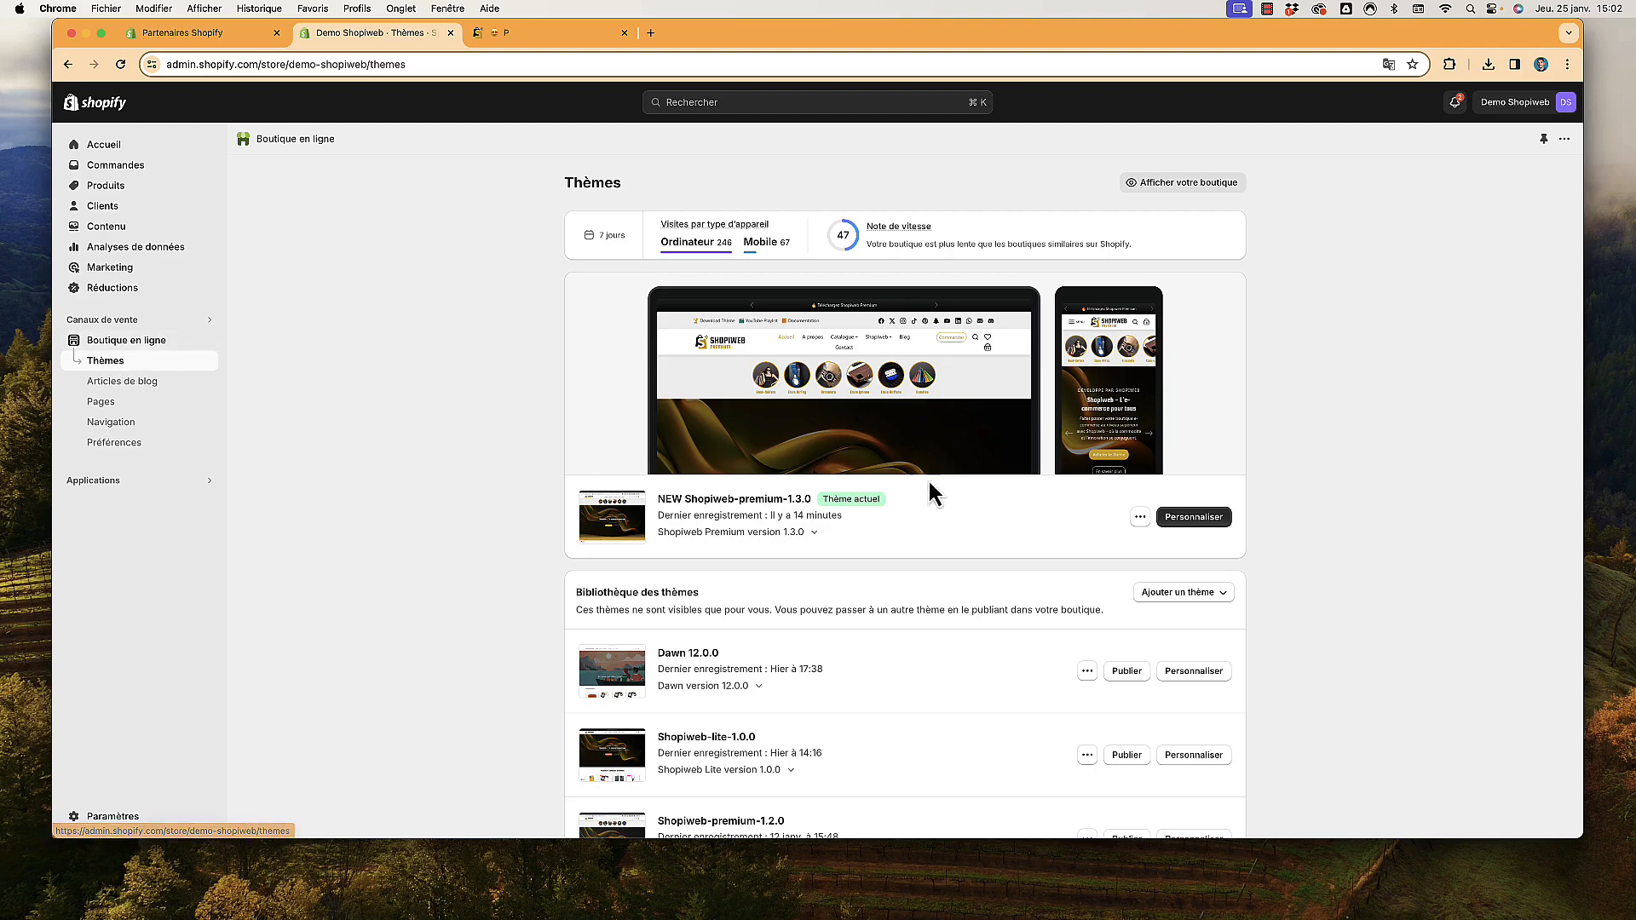
click(1194, 517)
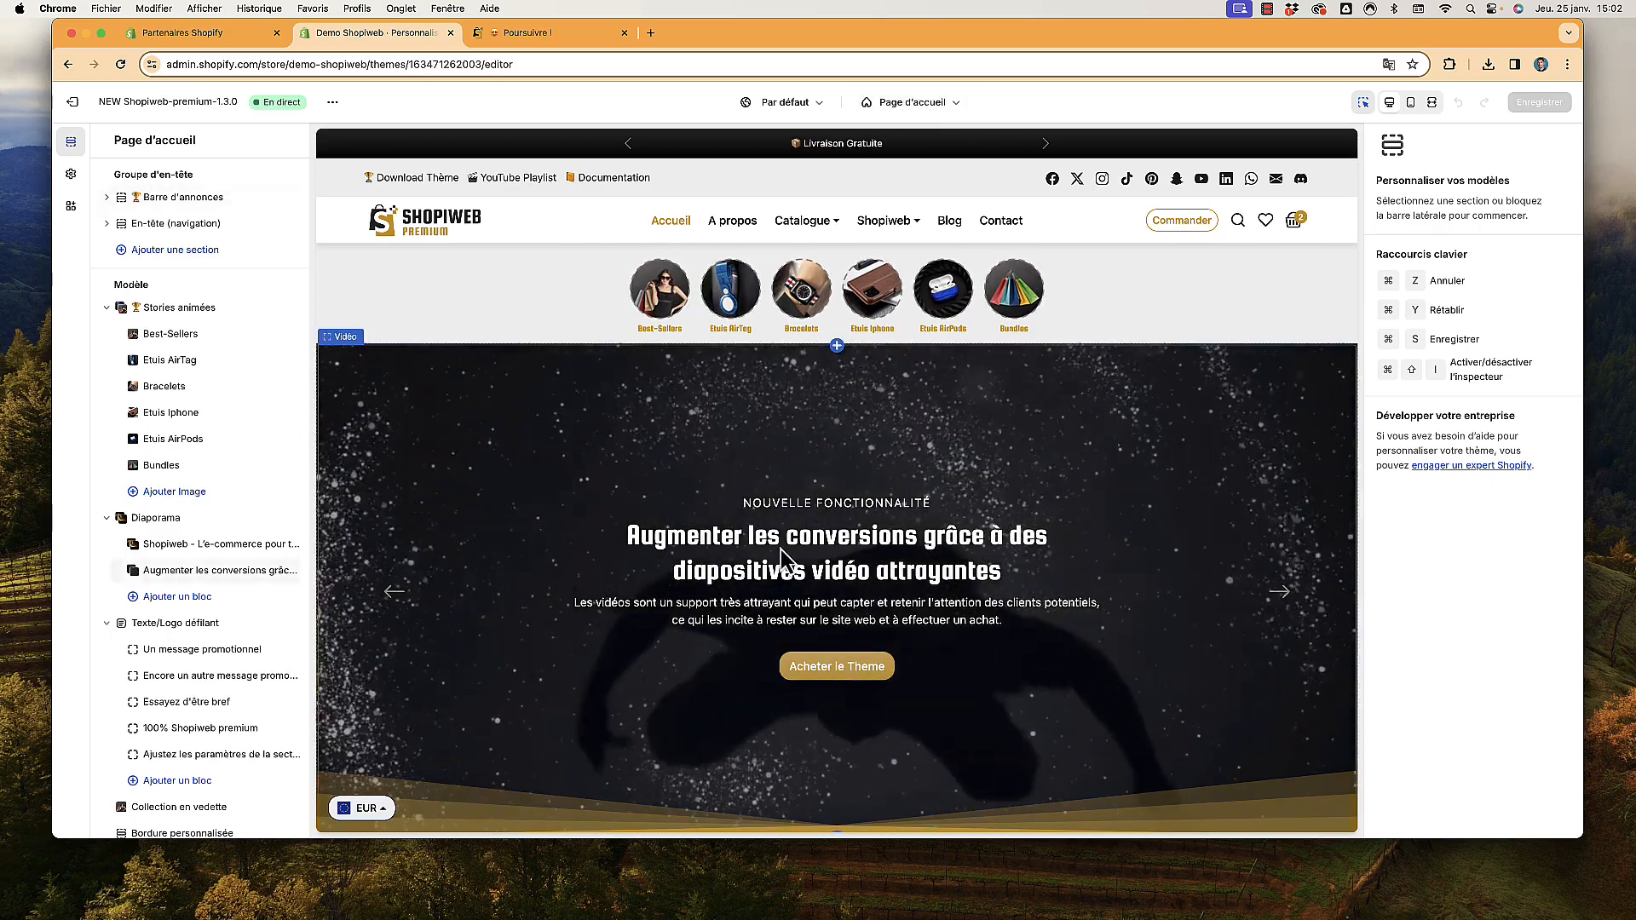
scroll(225, 646, down, 1)
scroll(225, 645, down, 15)
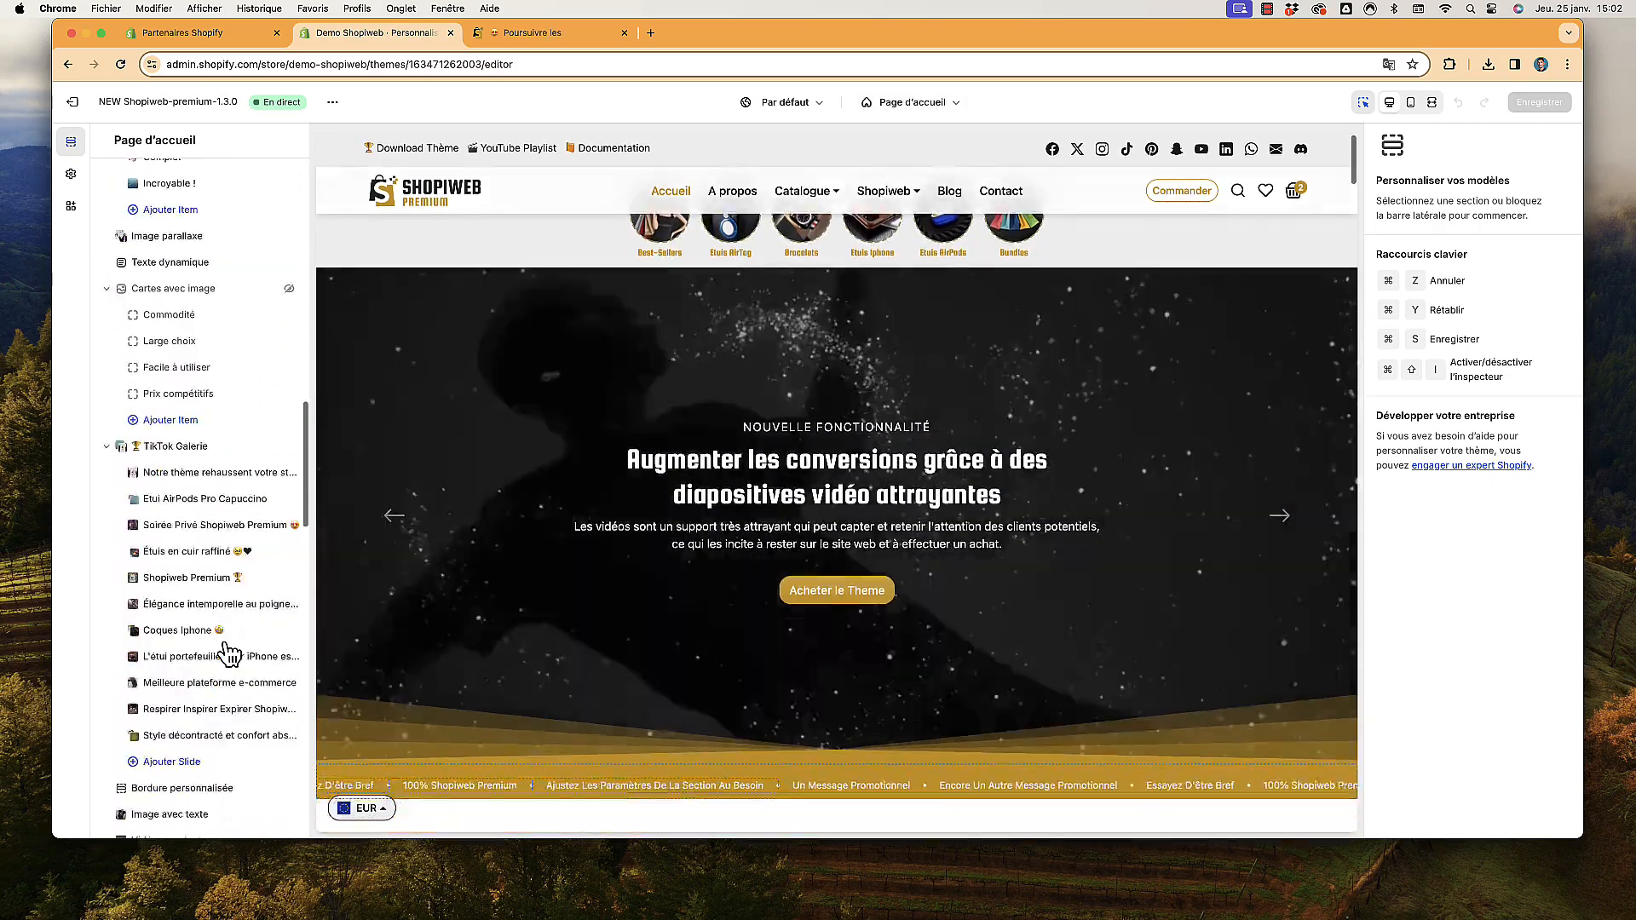
scroll(225, 645, down, 10)
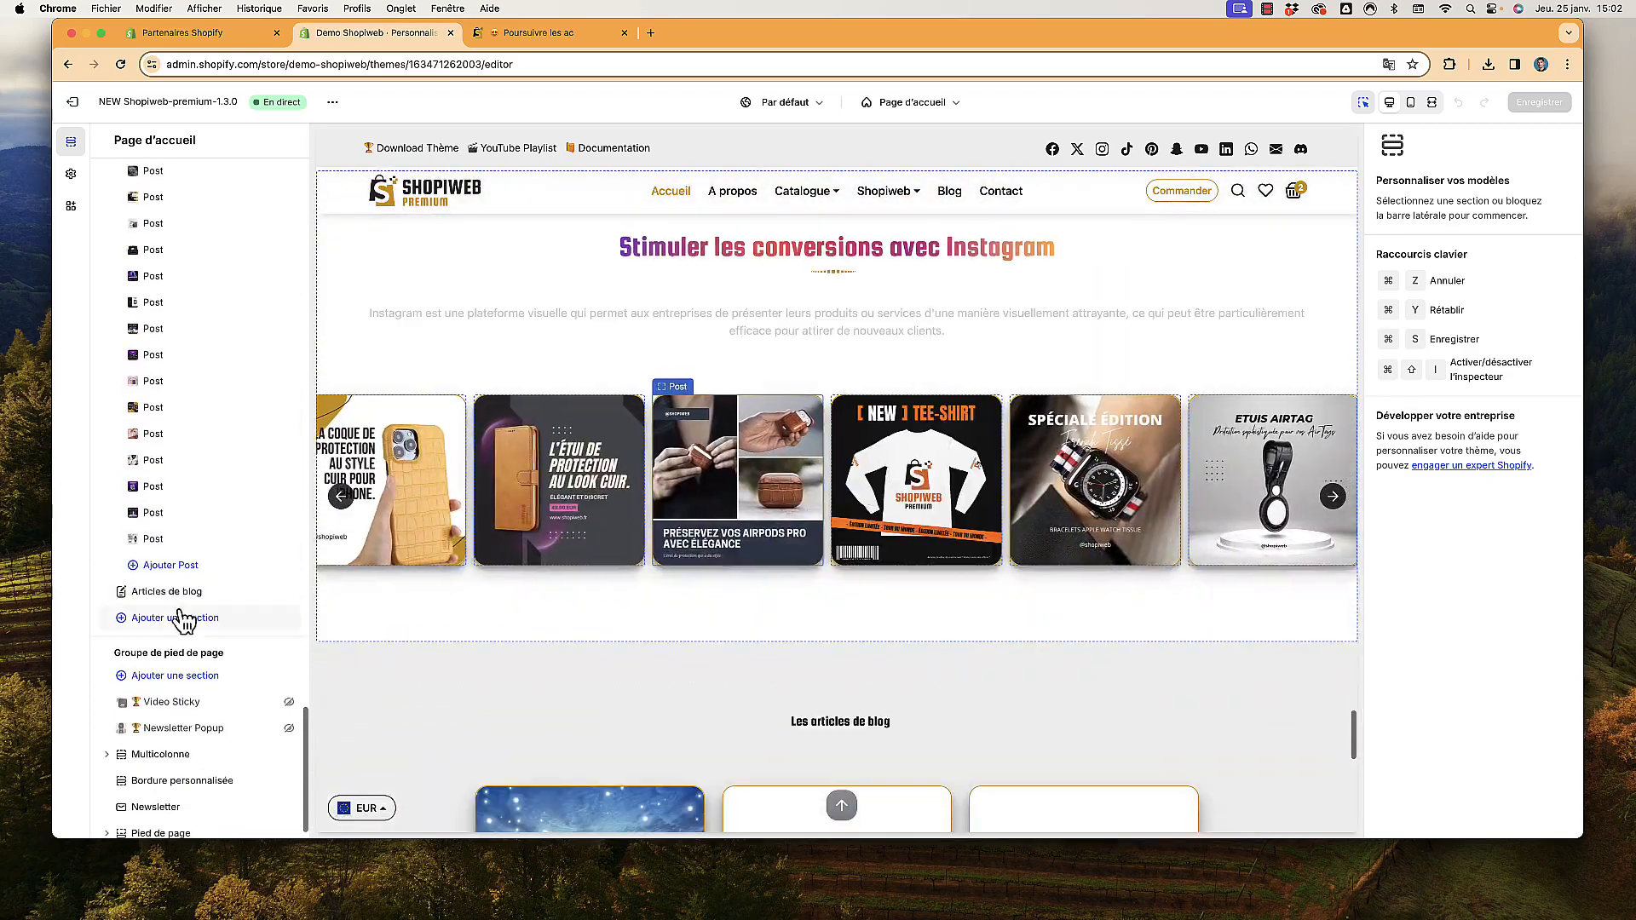
click(182, 619)
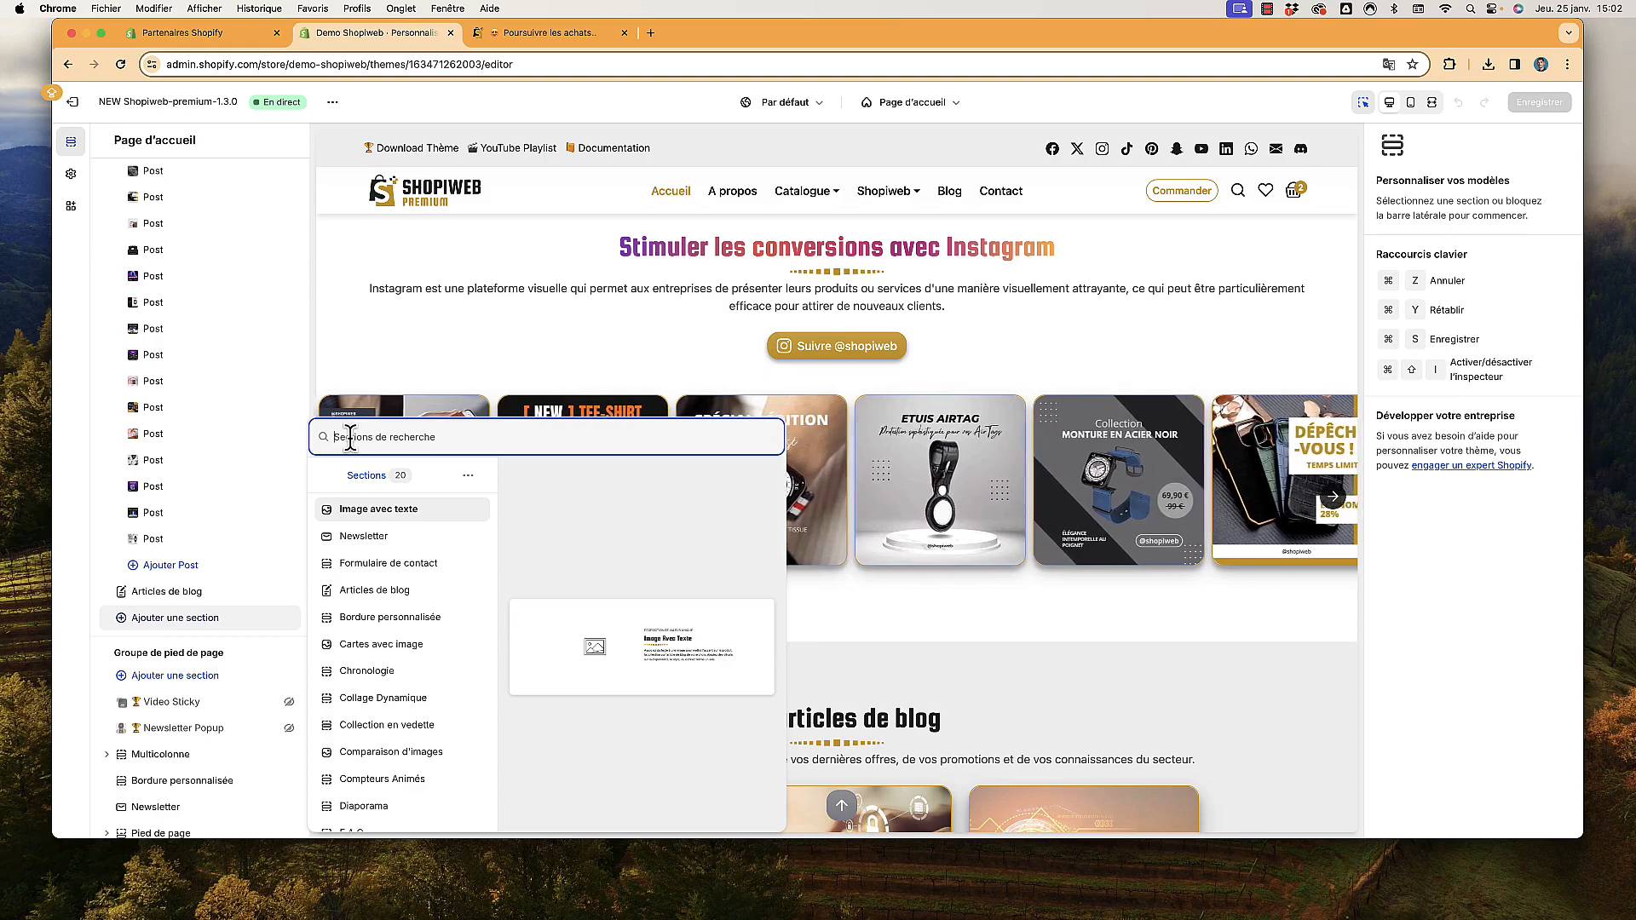
text(Gale)
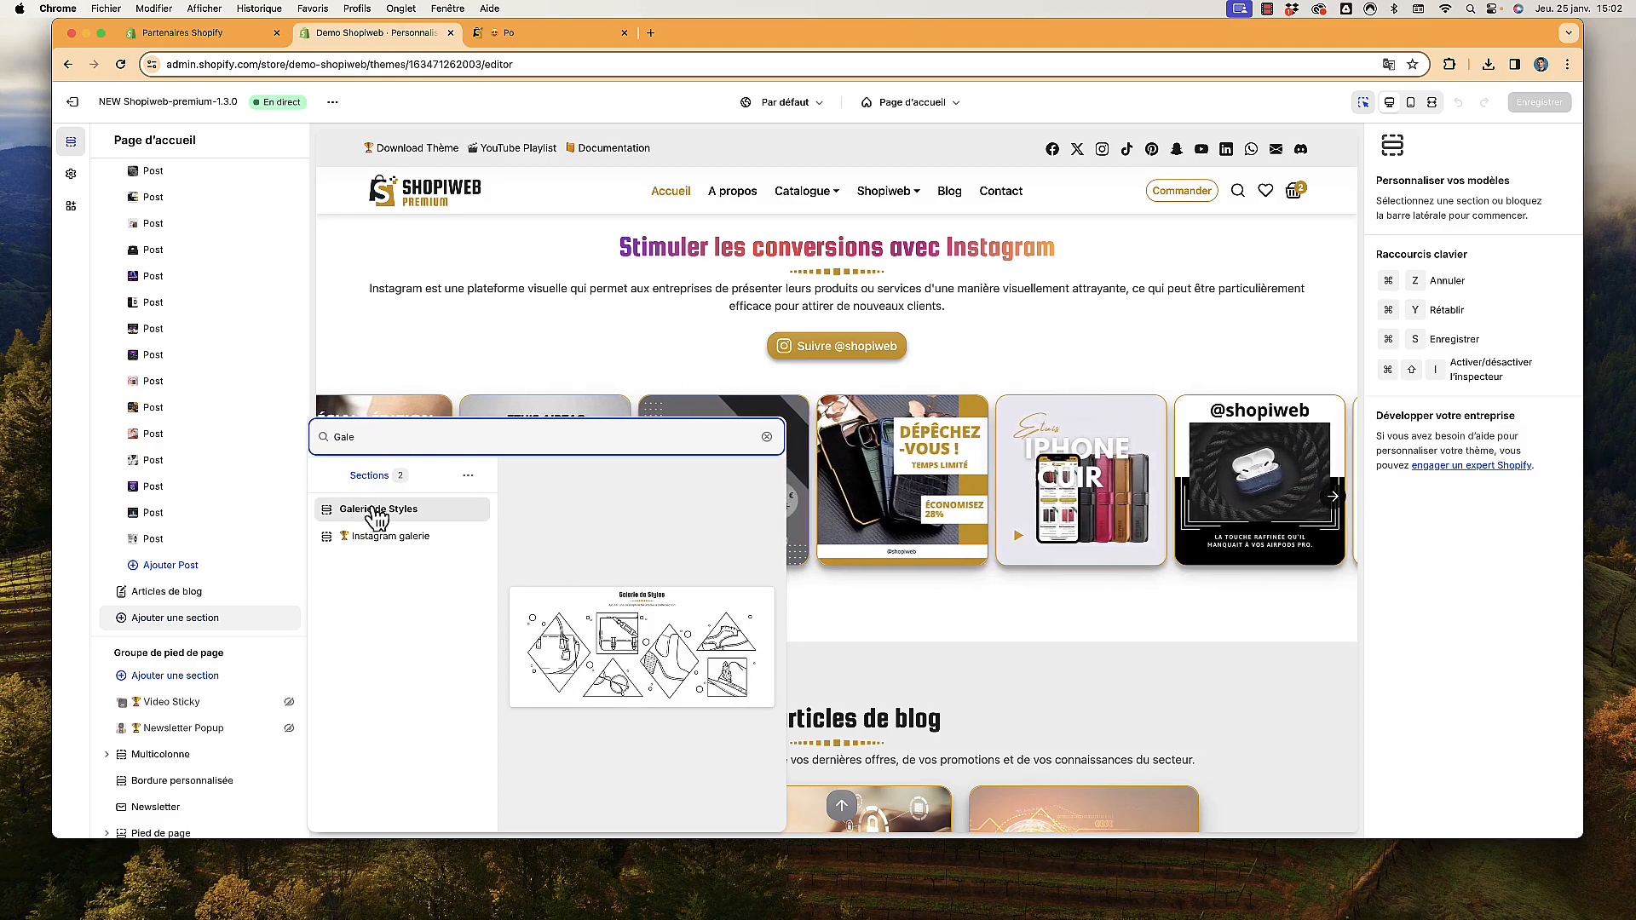
click(378, 510)
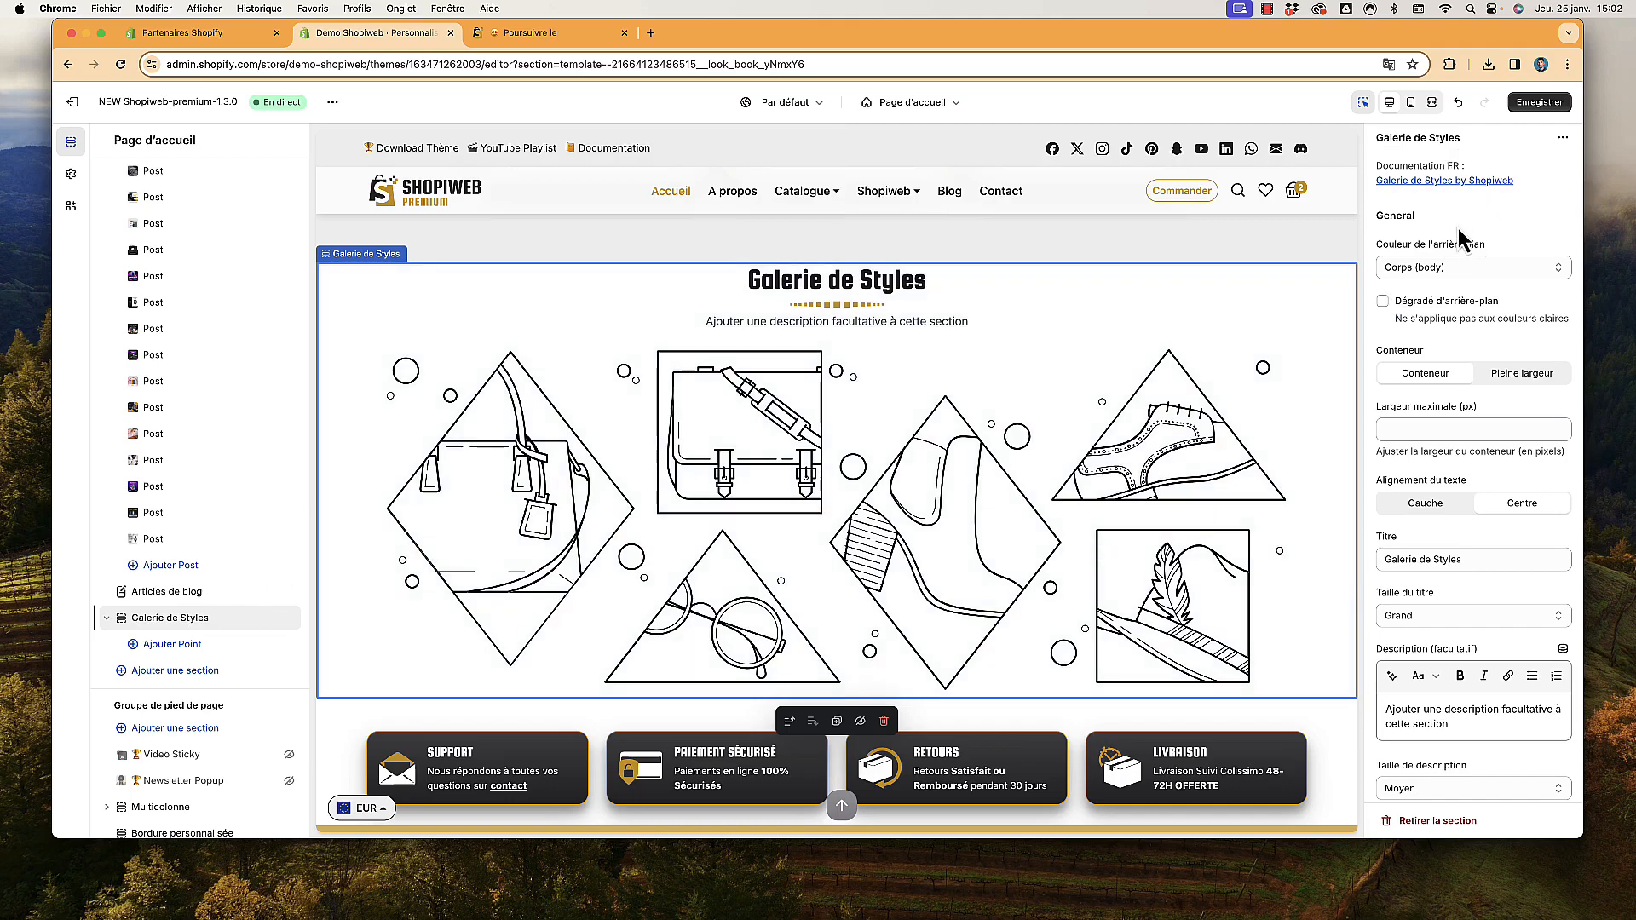
Try the Claire and Primaire background colours on the Galerie de Styles section, and set its background to Blanc
click(1495, 266)
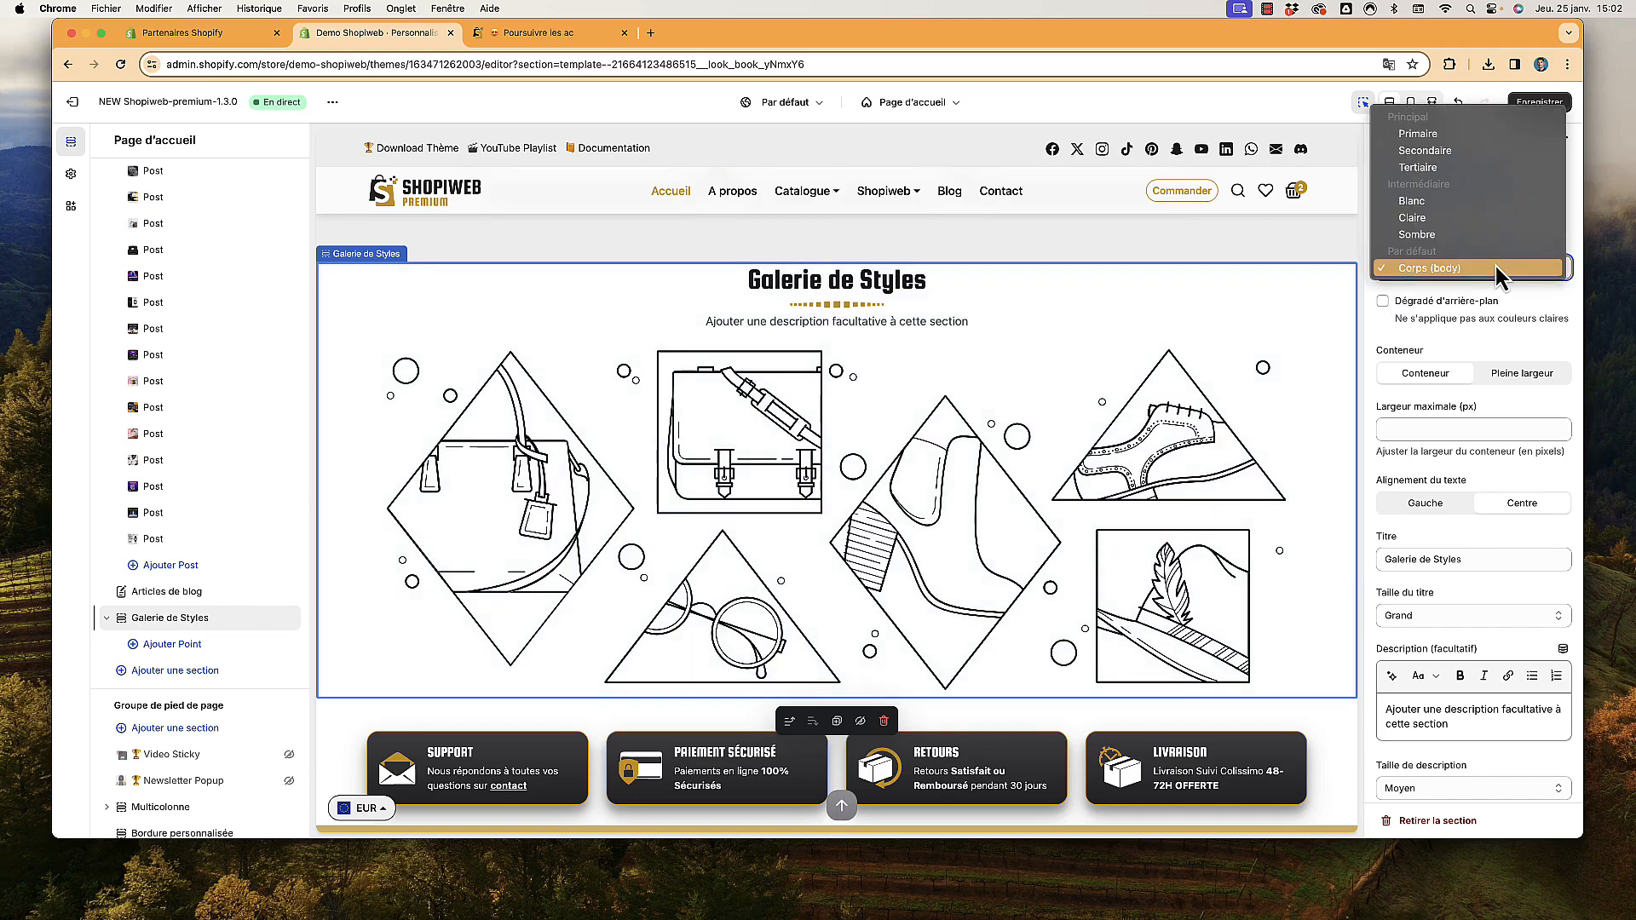
click(1459, 219)
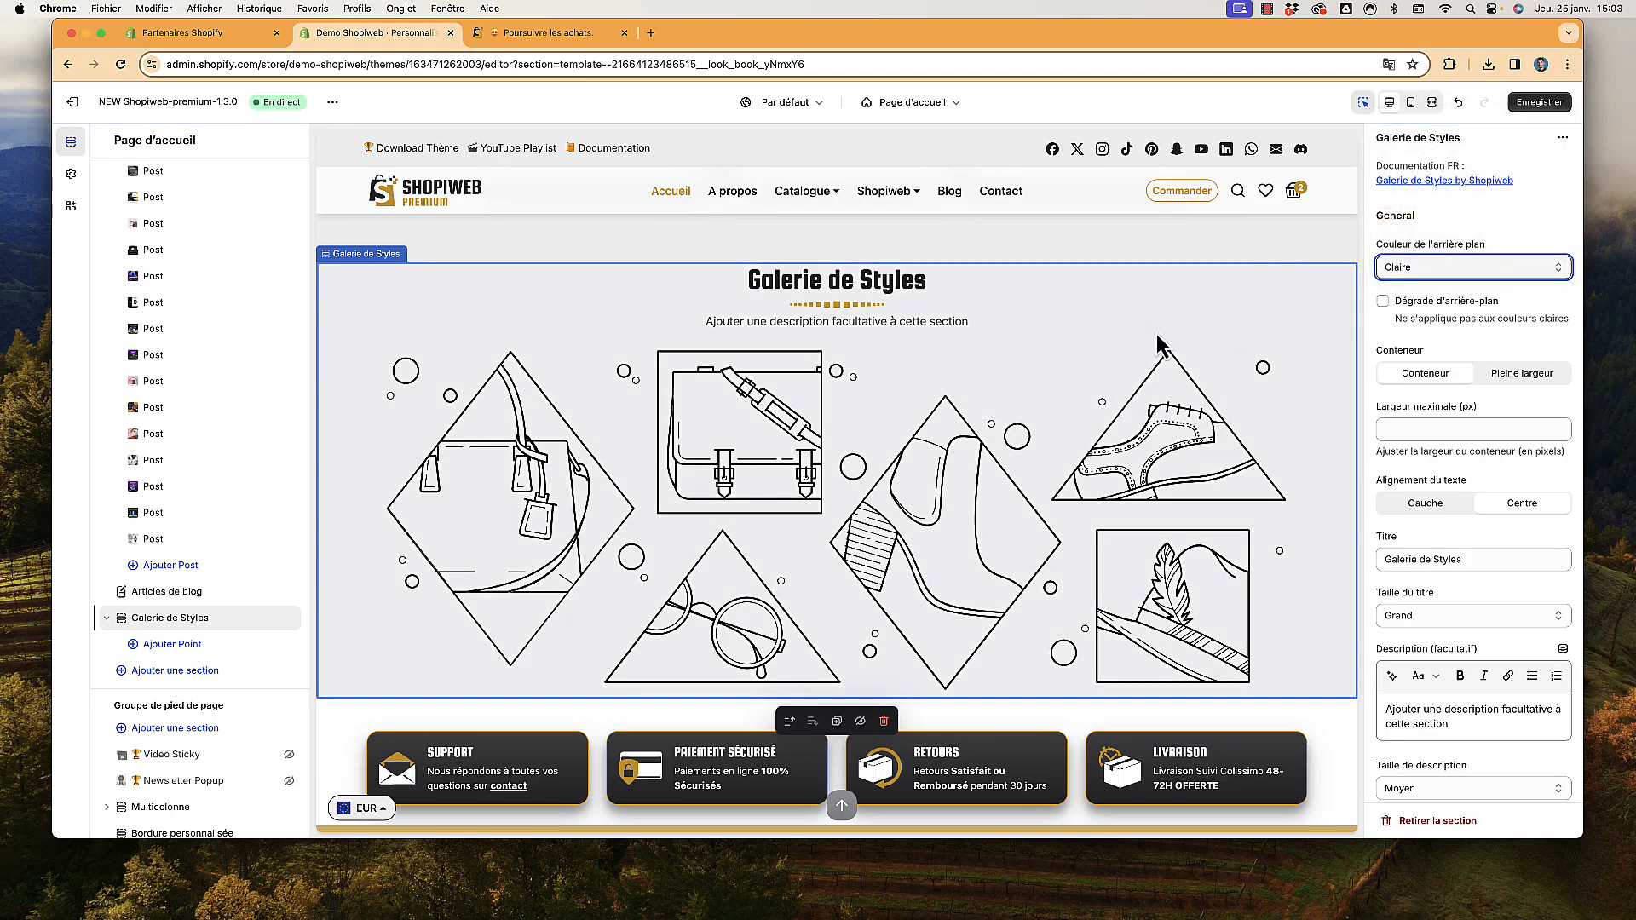
click(1438, 275)
click(1449, 201)
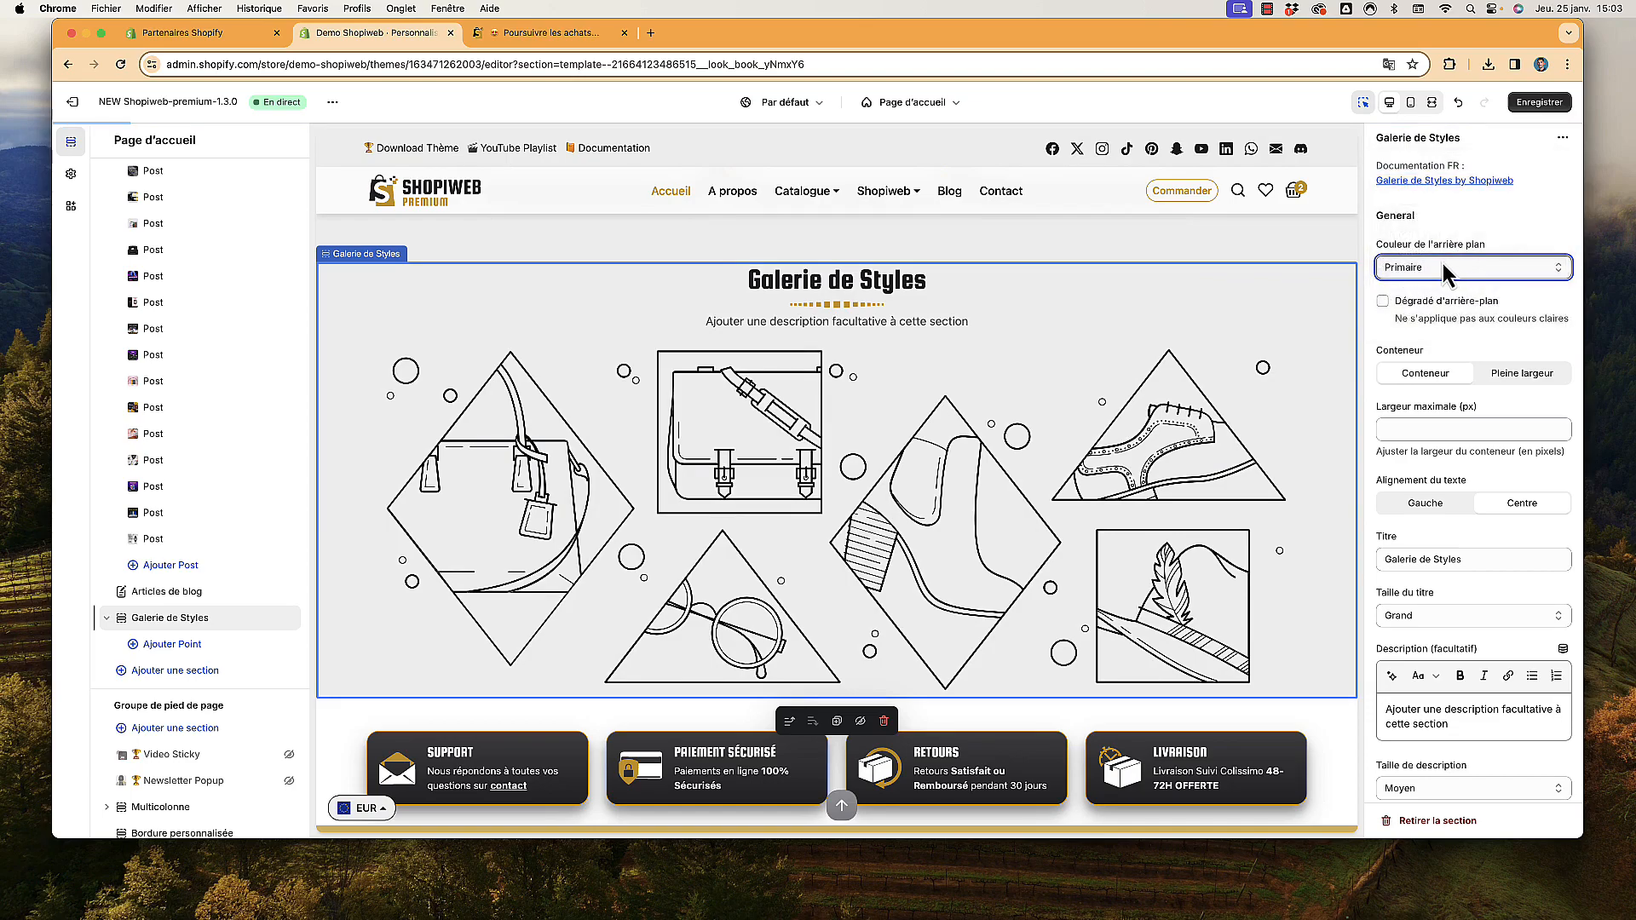
click(1444, 268)
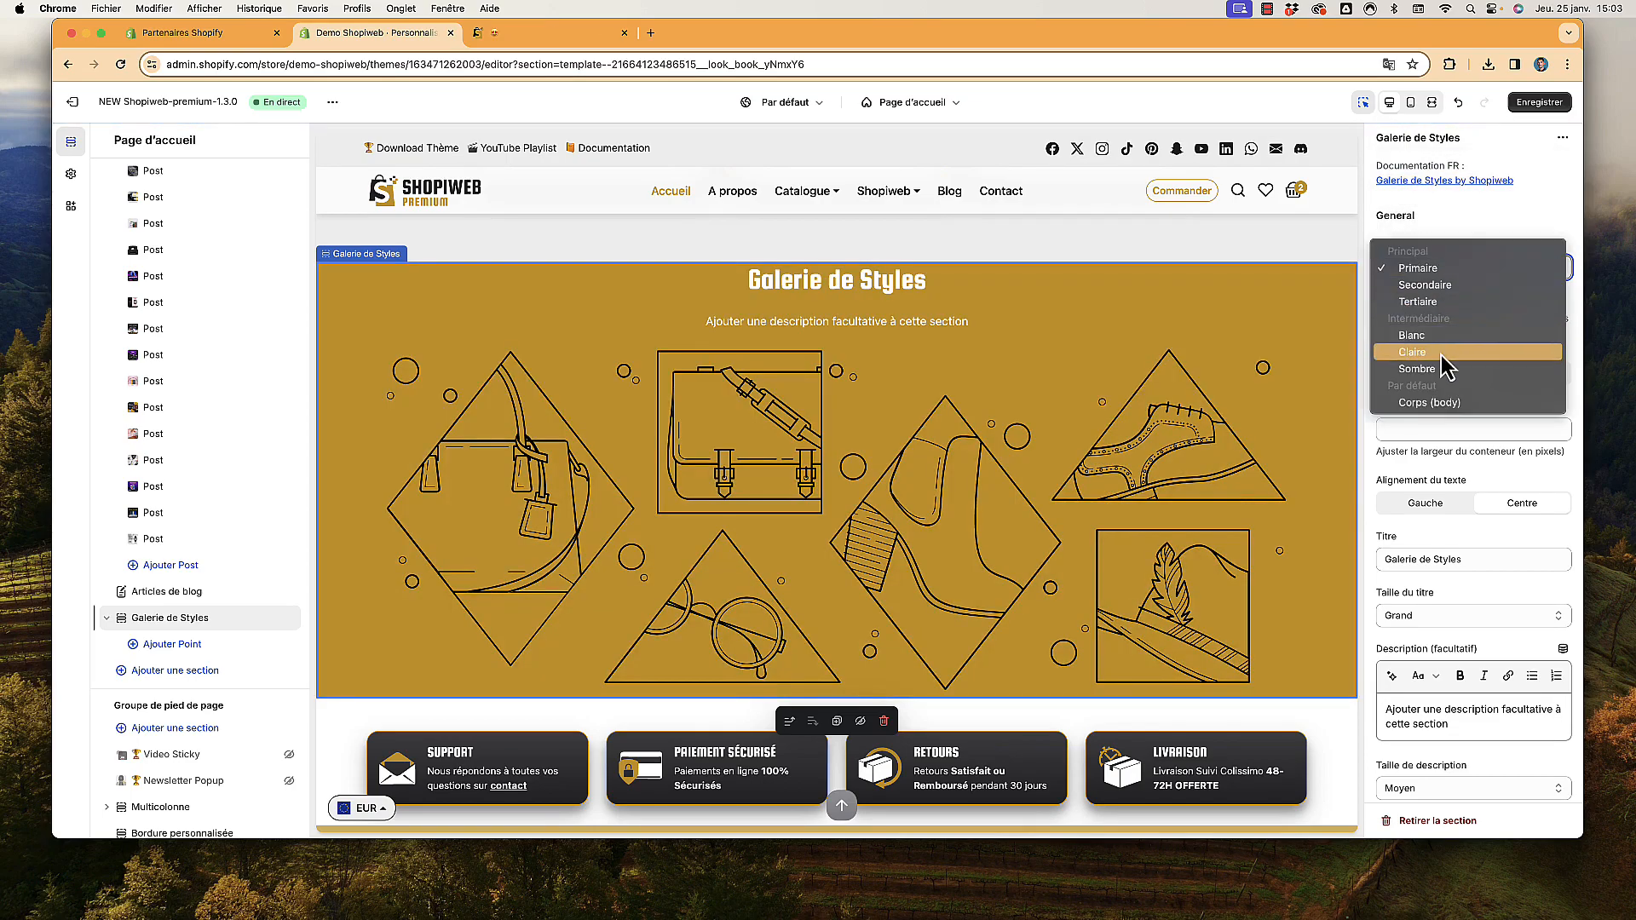
click(1444, 341)
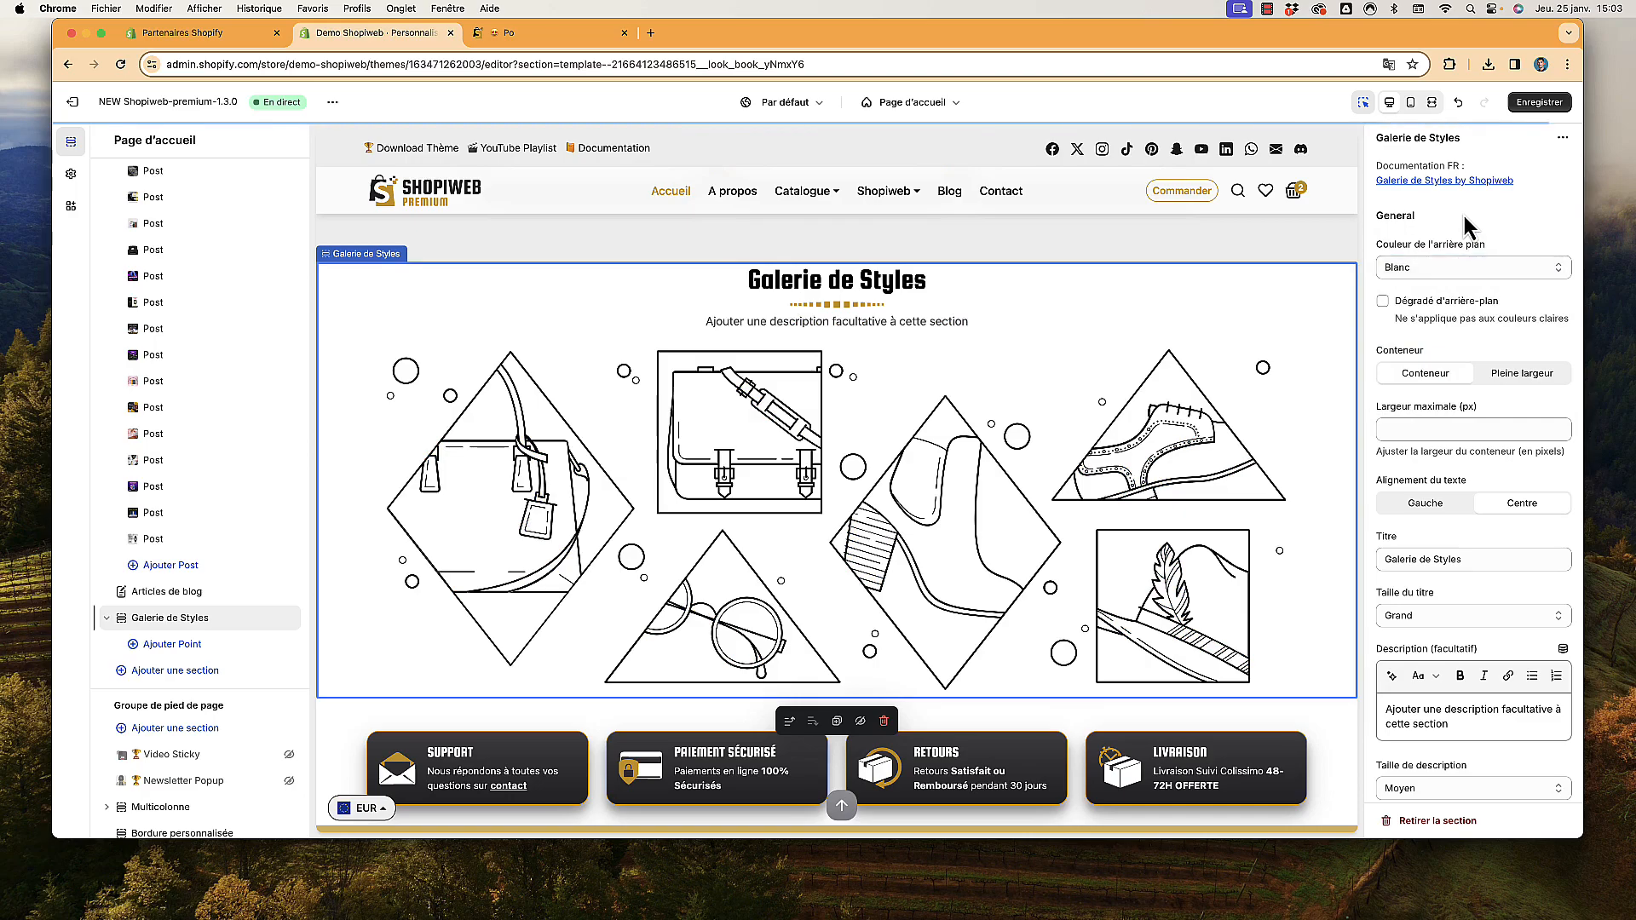
Review the colour palette in the theme settings and return to the Galerie de Styles section's settings
click(71, 174)
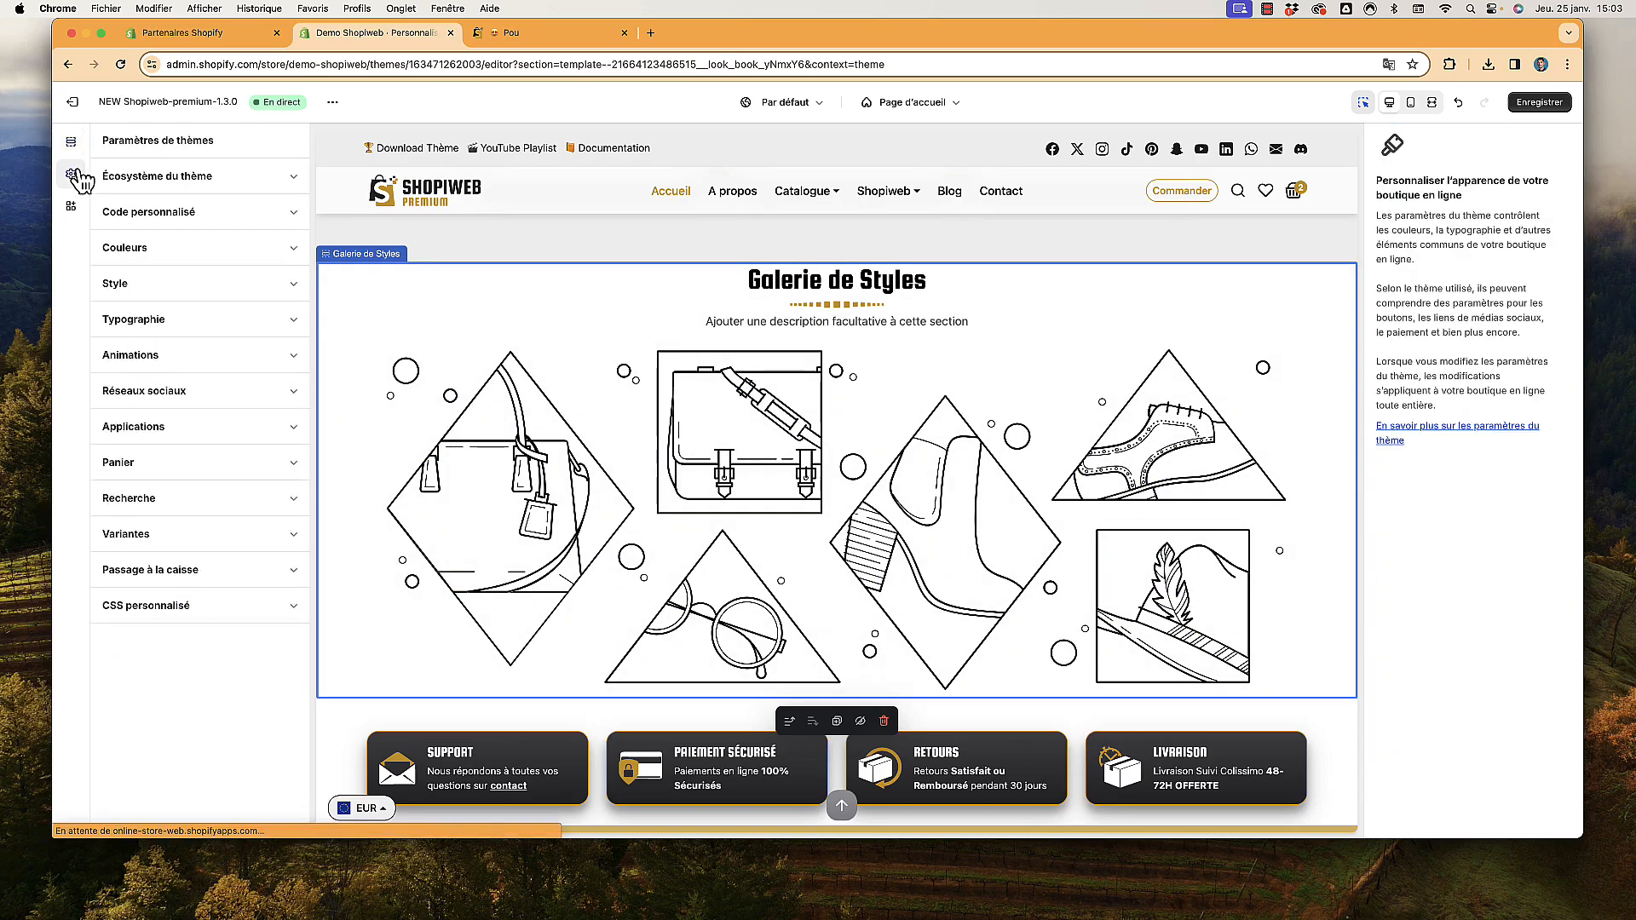
click(179, 252)
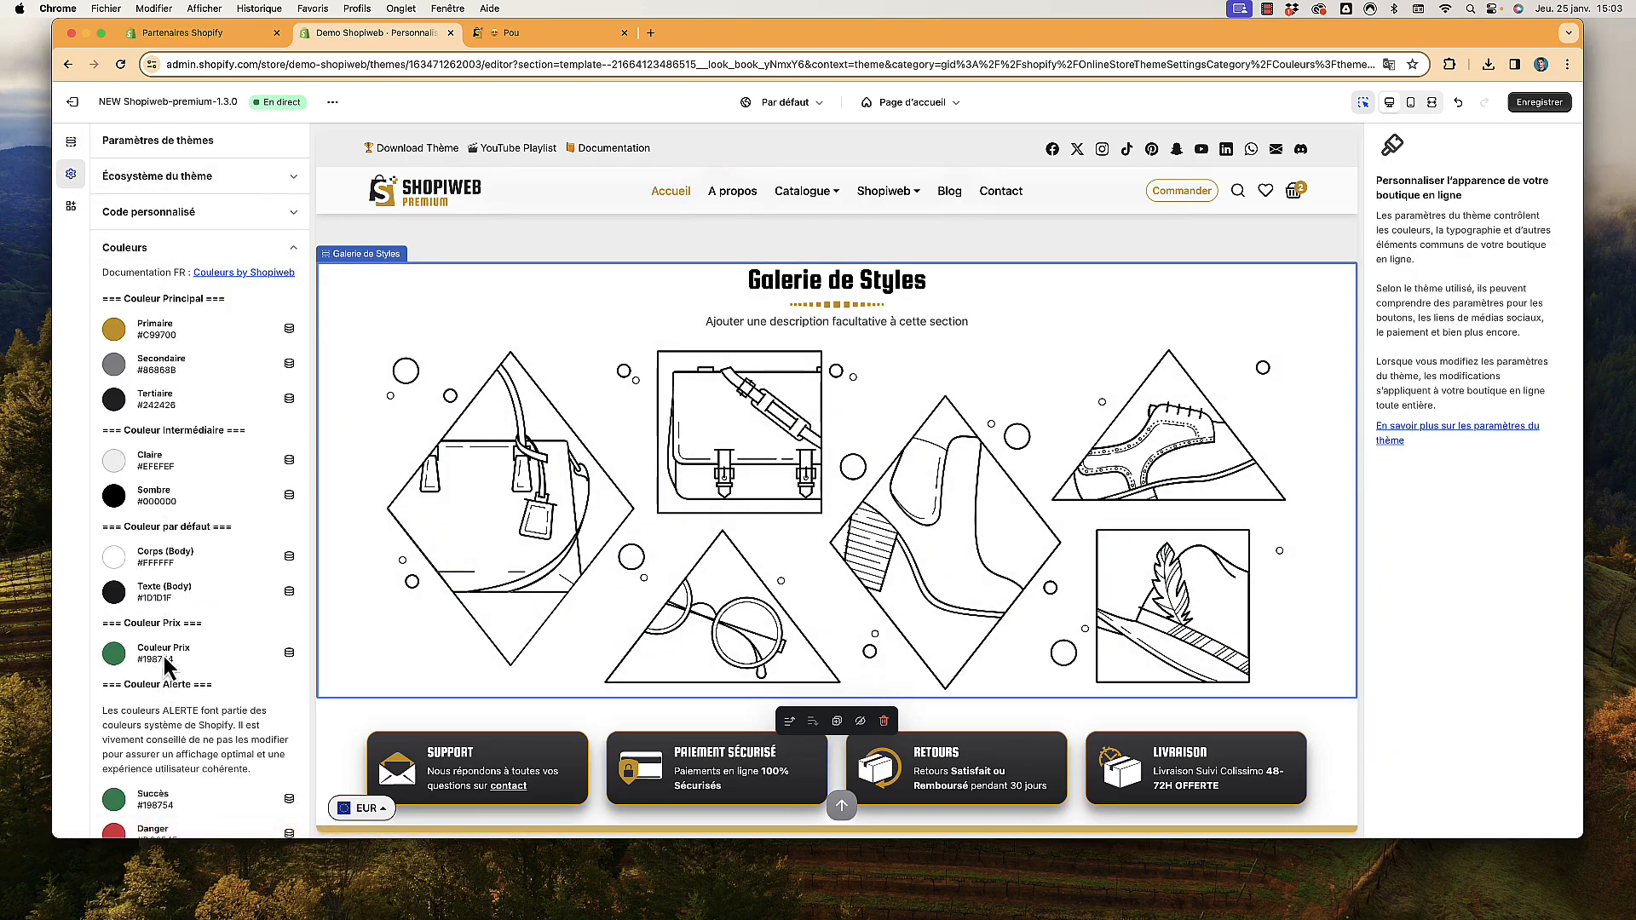
click(137, 253)
click(71, 141)
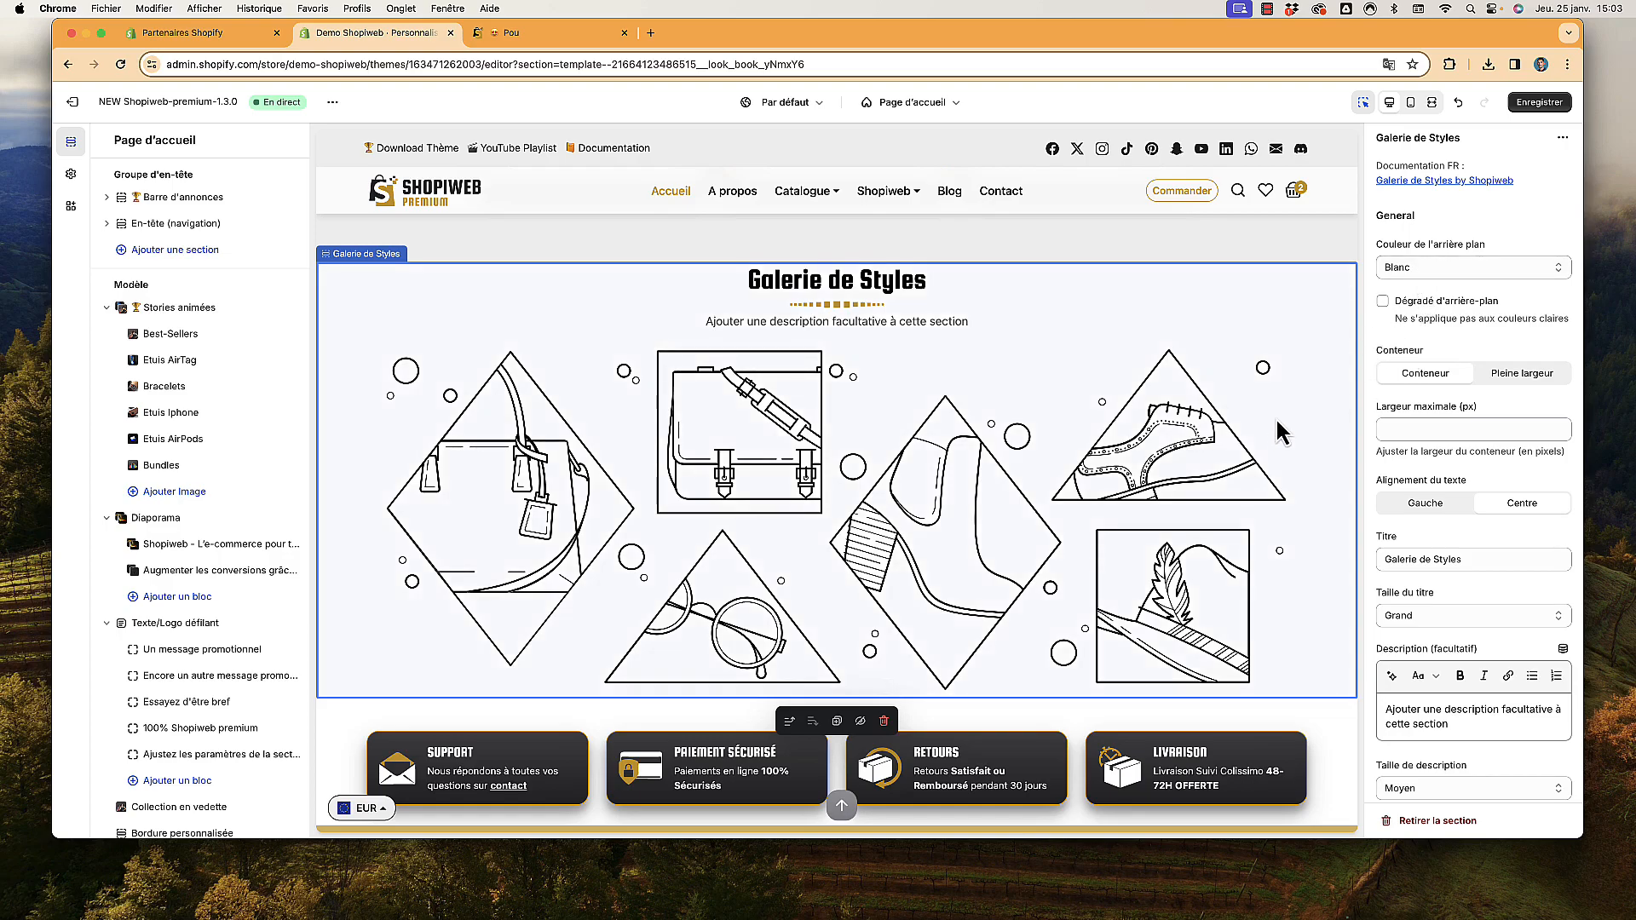
Set the gallery section's container to Pleine largeur with a maximum width of 991 px
click(1520, 382)
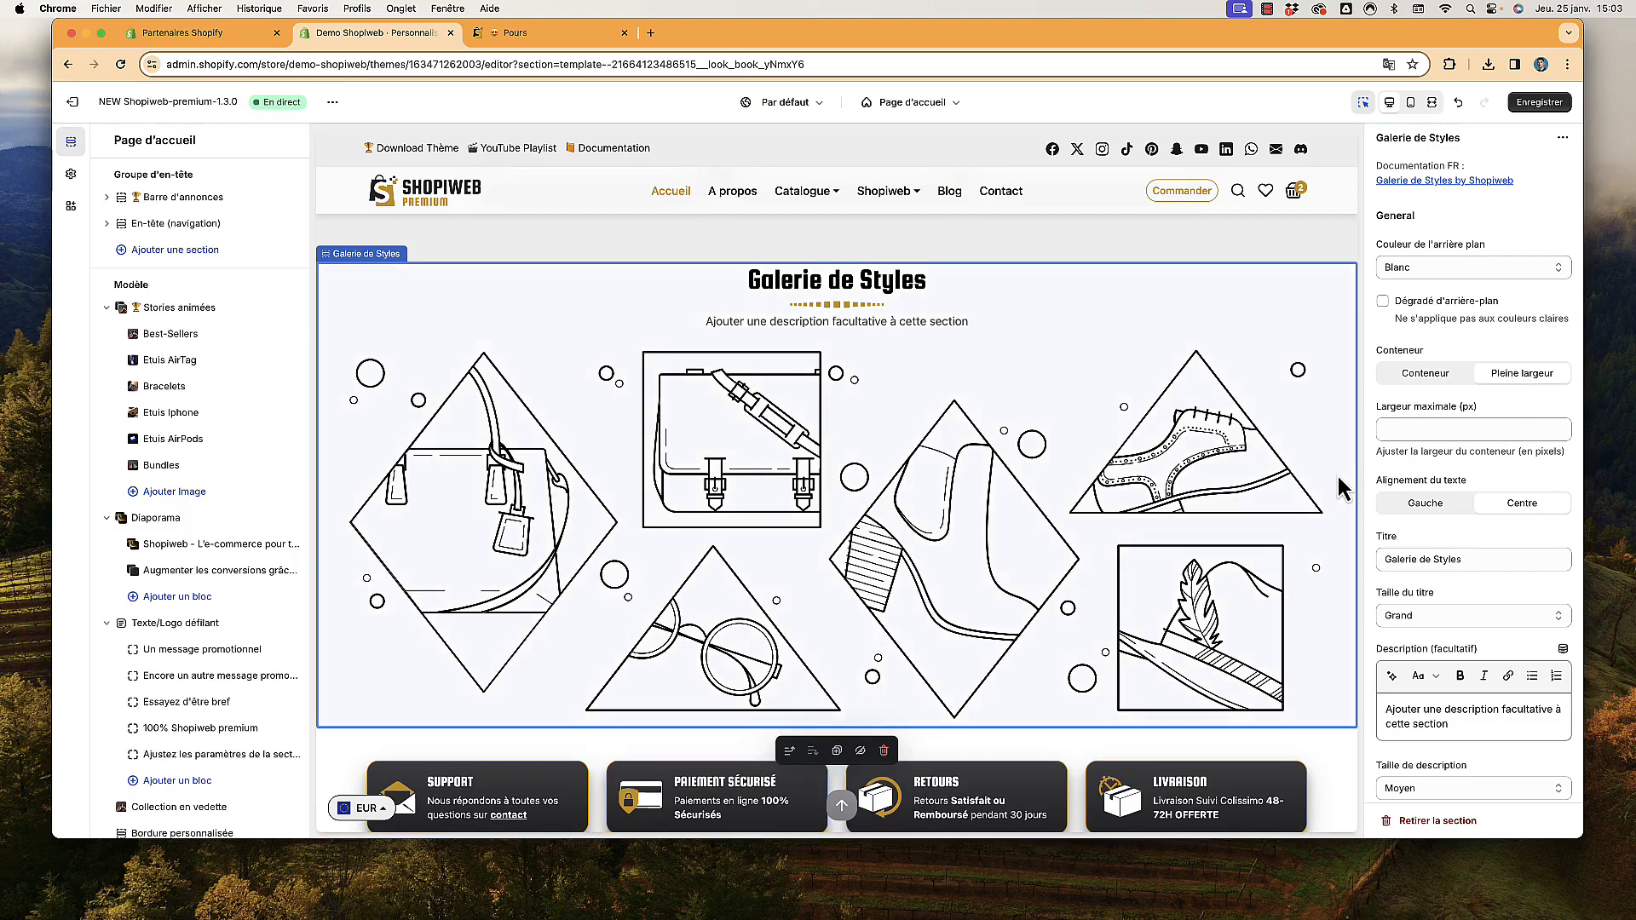
click(1402, 426)
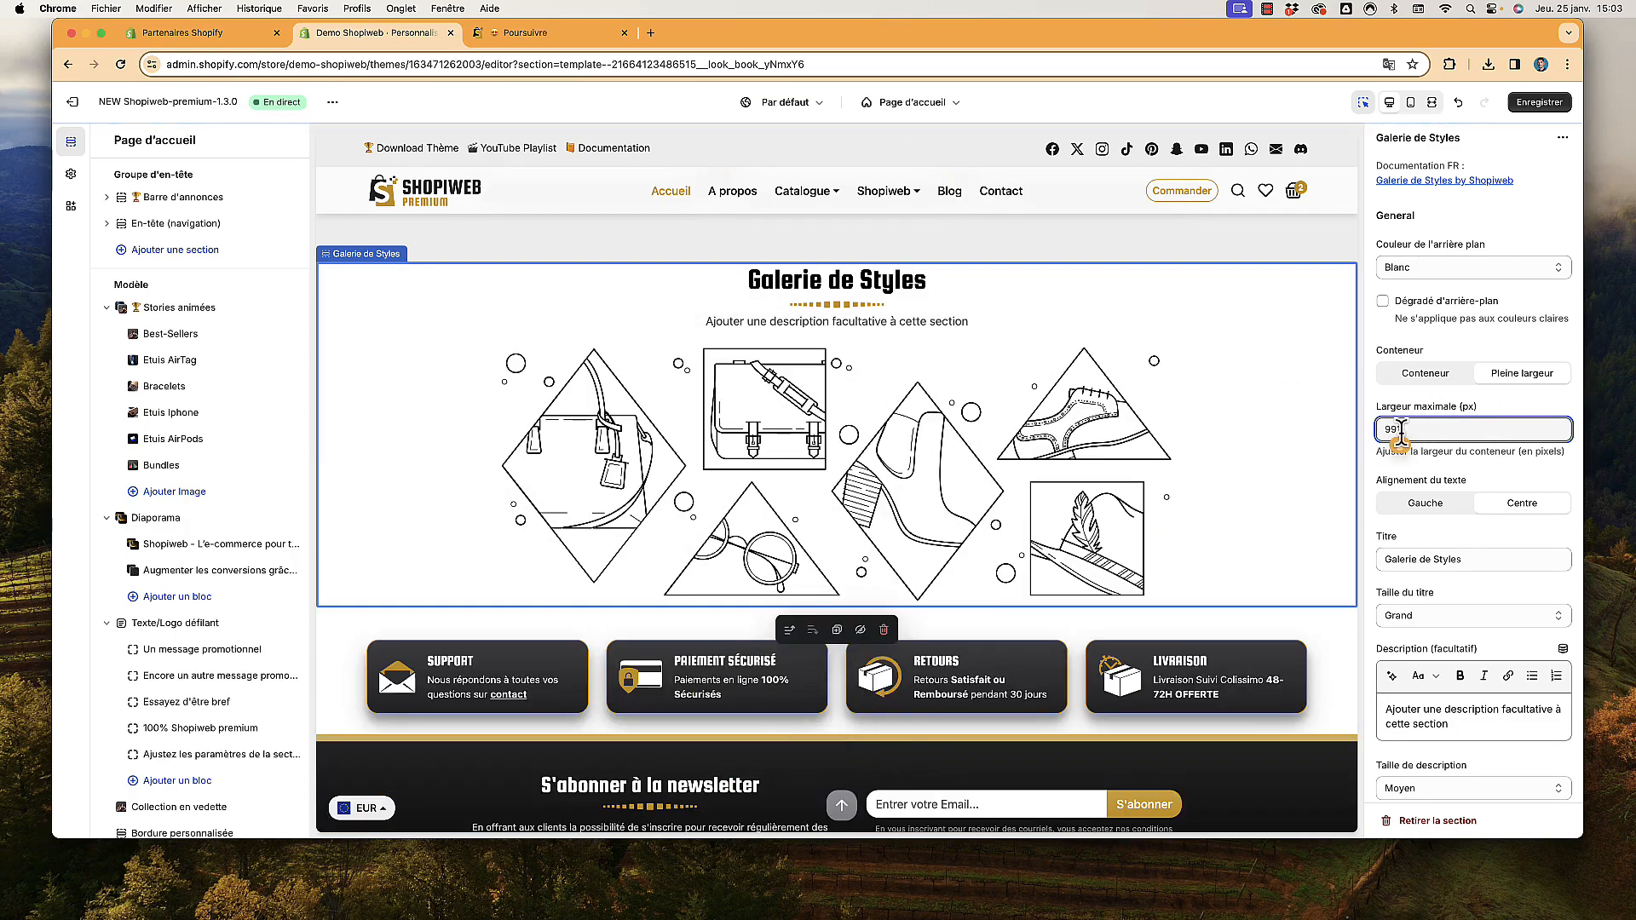
click(1496, 409)
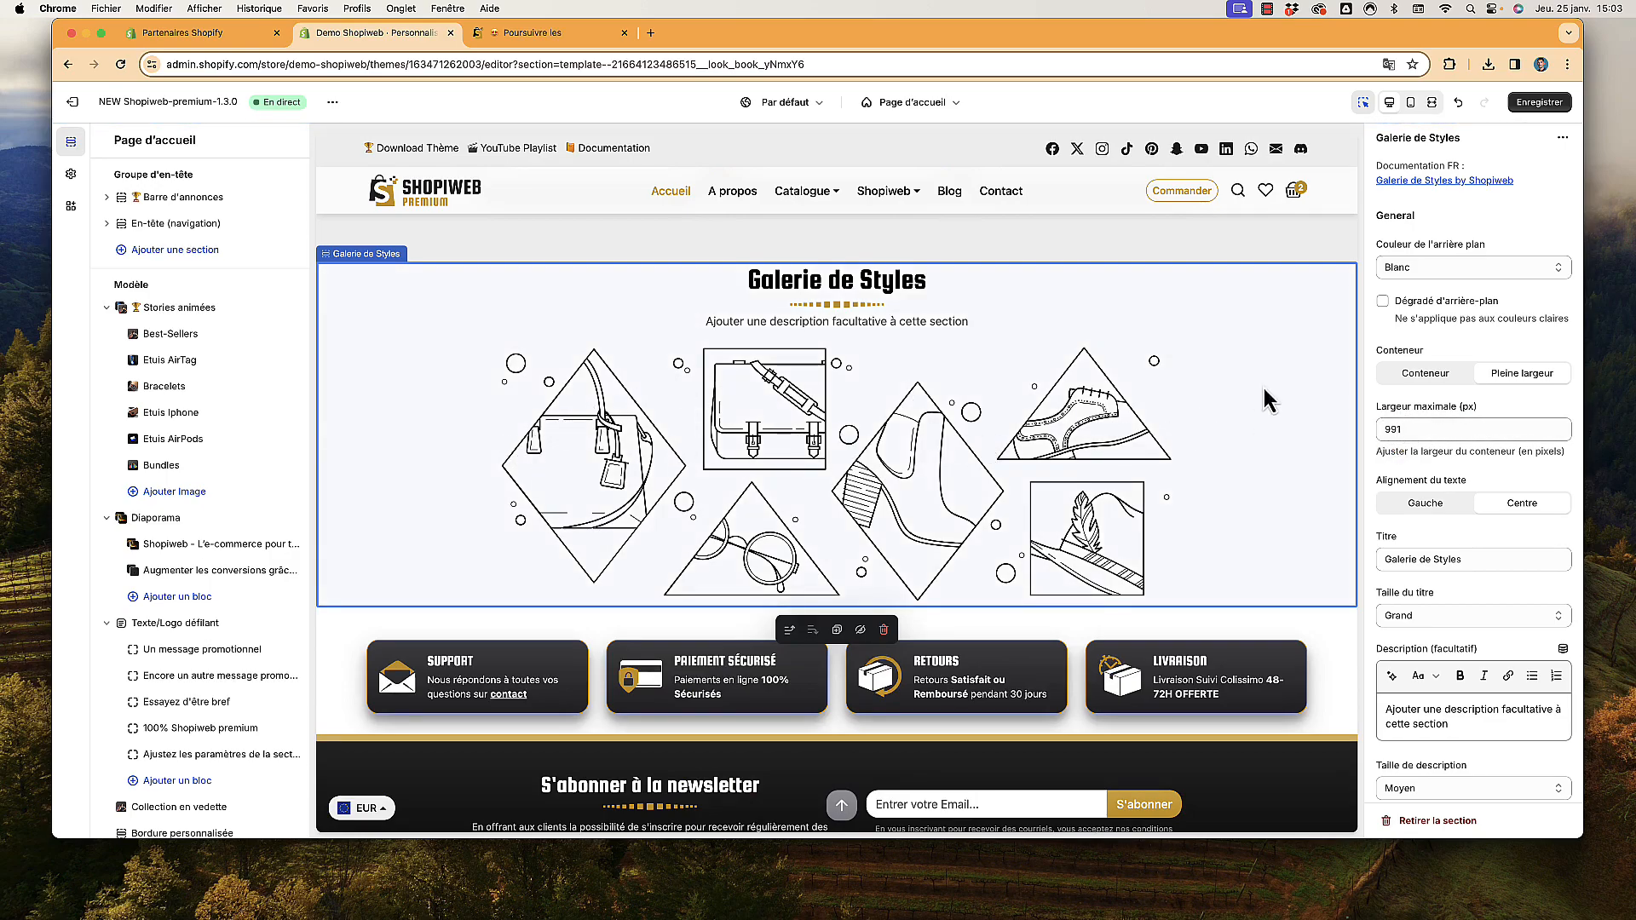
Try left alignment for the gallery section's text and restore the centred alignment
click(1432, 510)
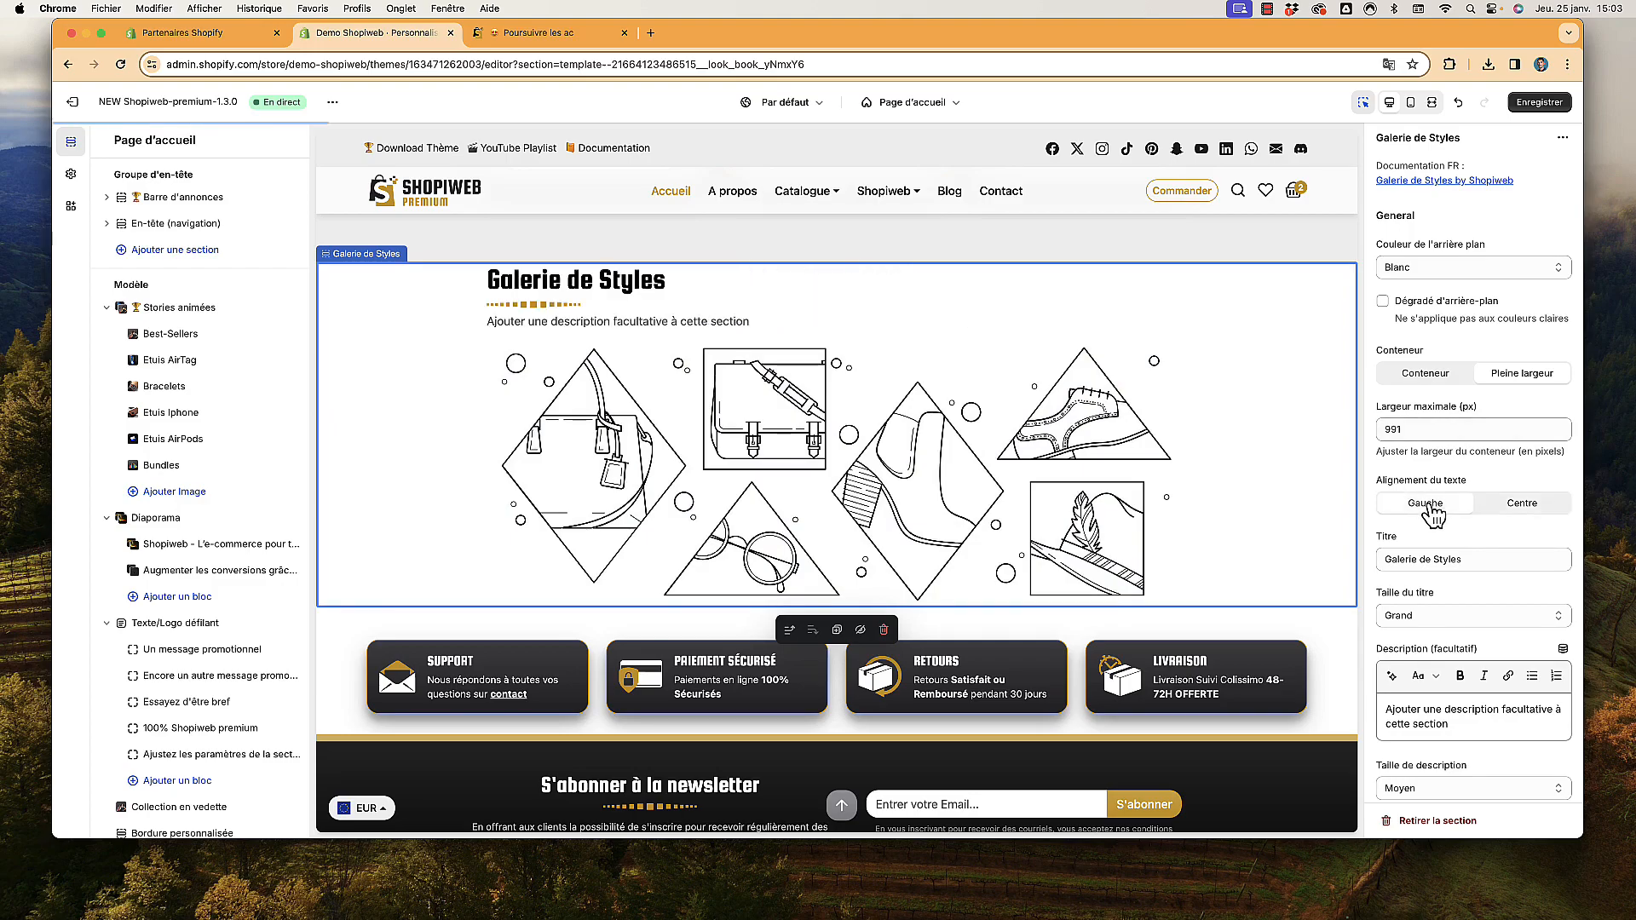
click(1520, 507)
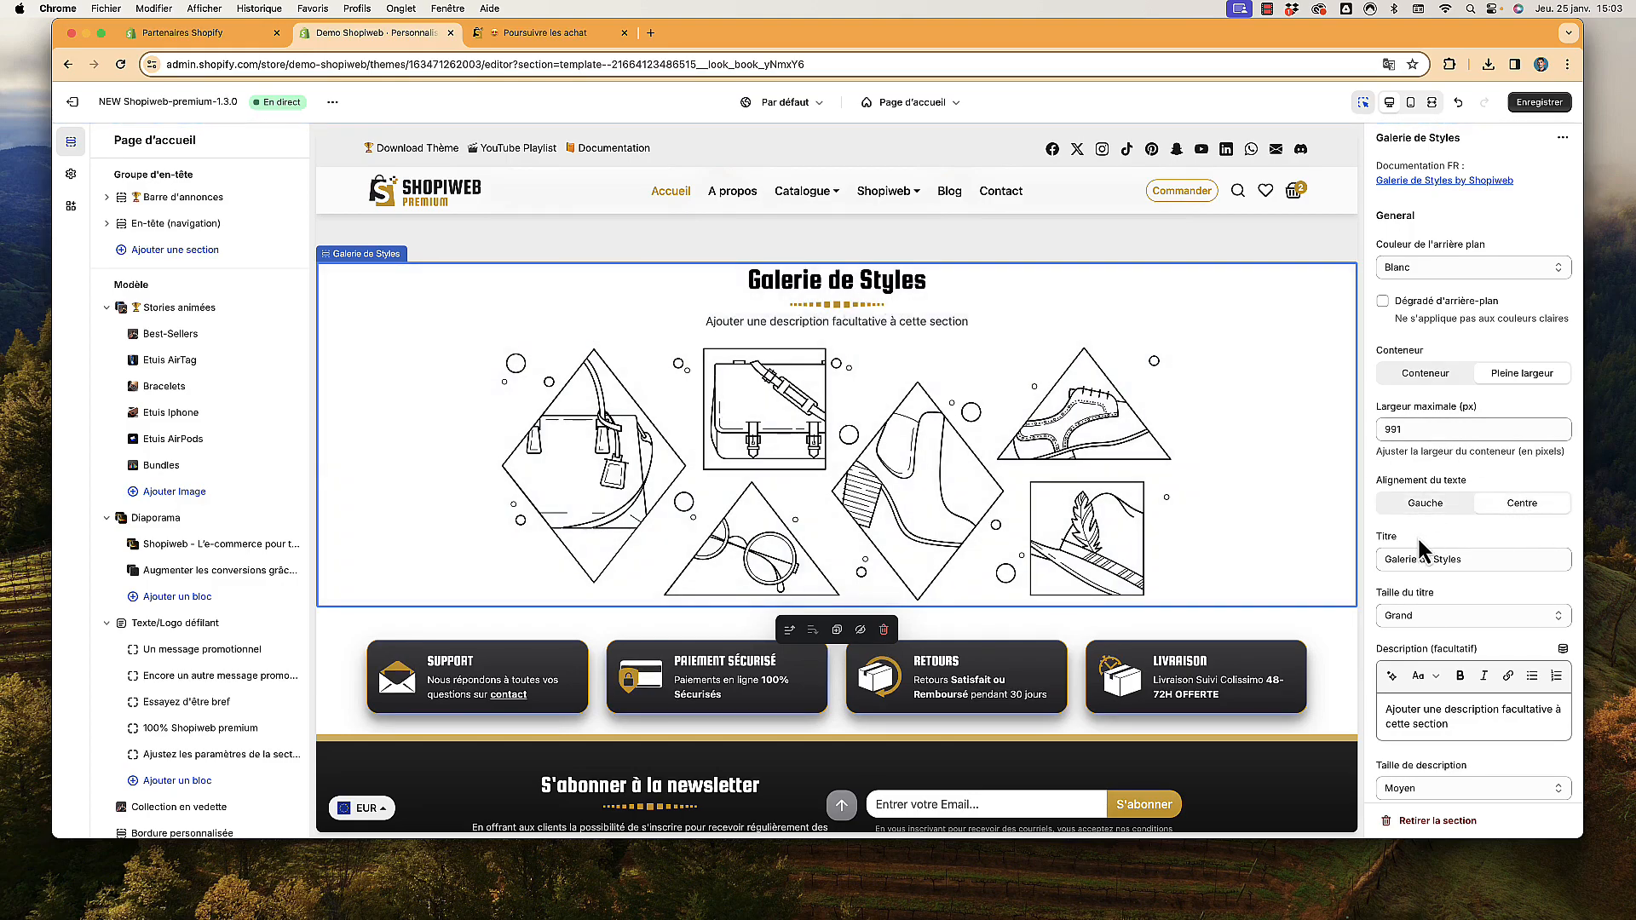
Review the gallery section's title and description size options, keeping Grand for the title and Moyen for the description
scroll(1419, 535, down, 2)
click(1381, 473)
click(1439, 516)
scroll(1439, 516, down, 1)
click(1435, 483)
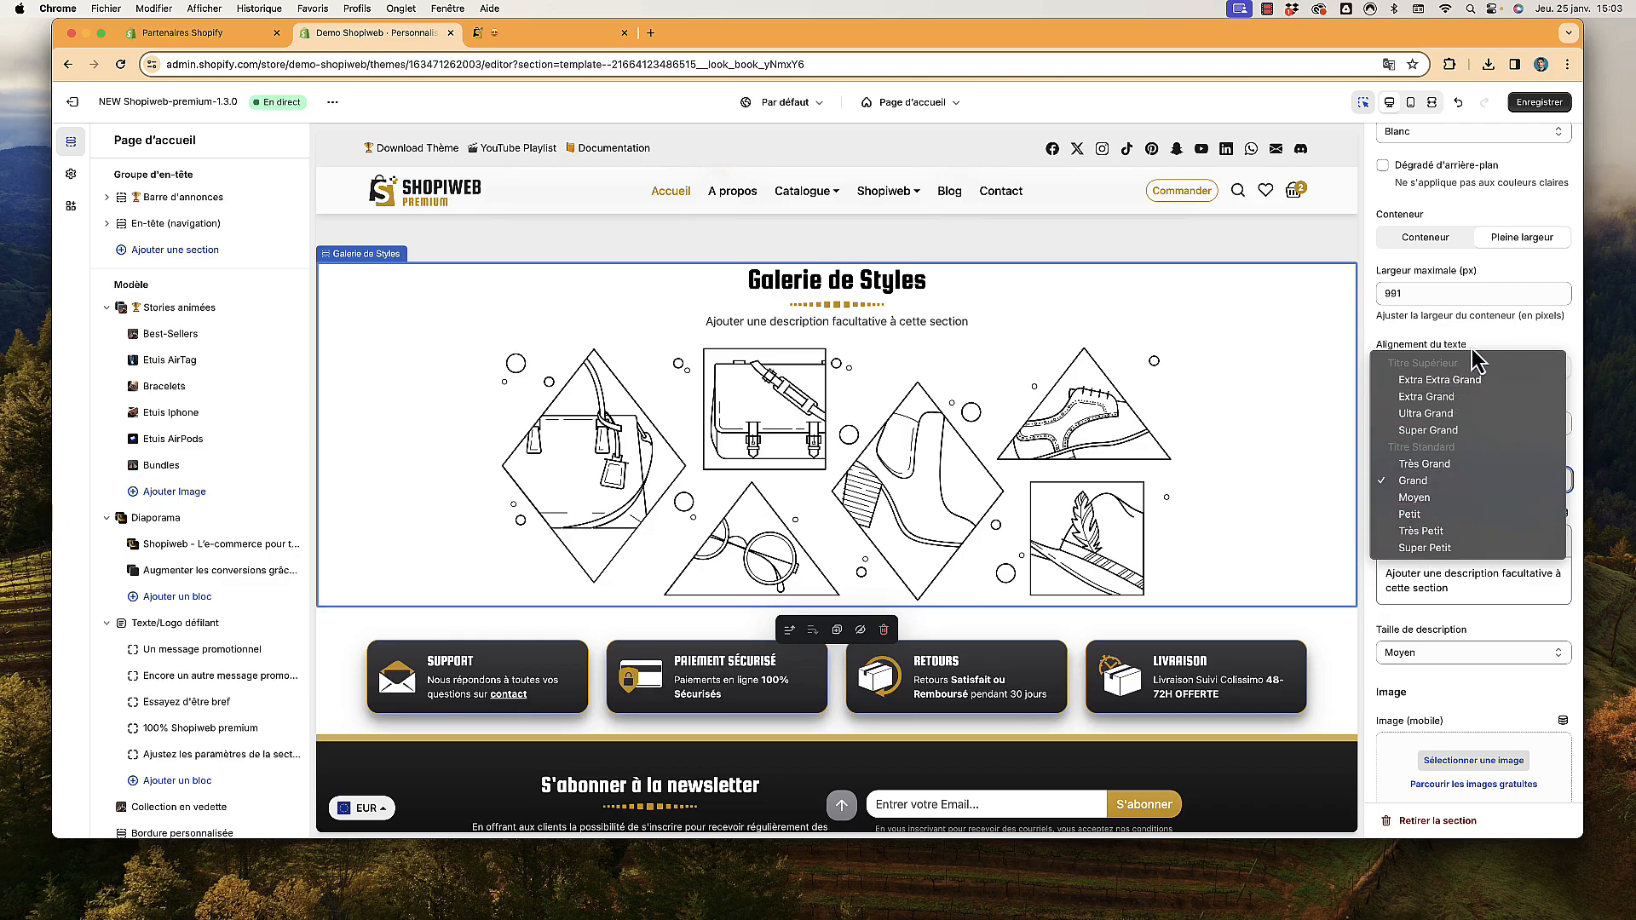
click(1440, 480)
scroll(1438, 499, down, 2)
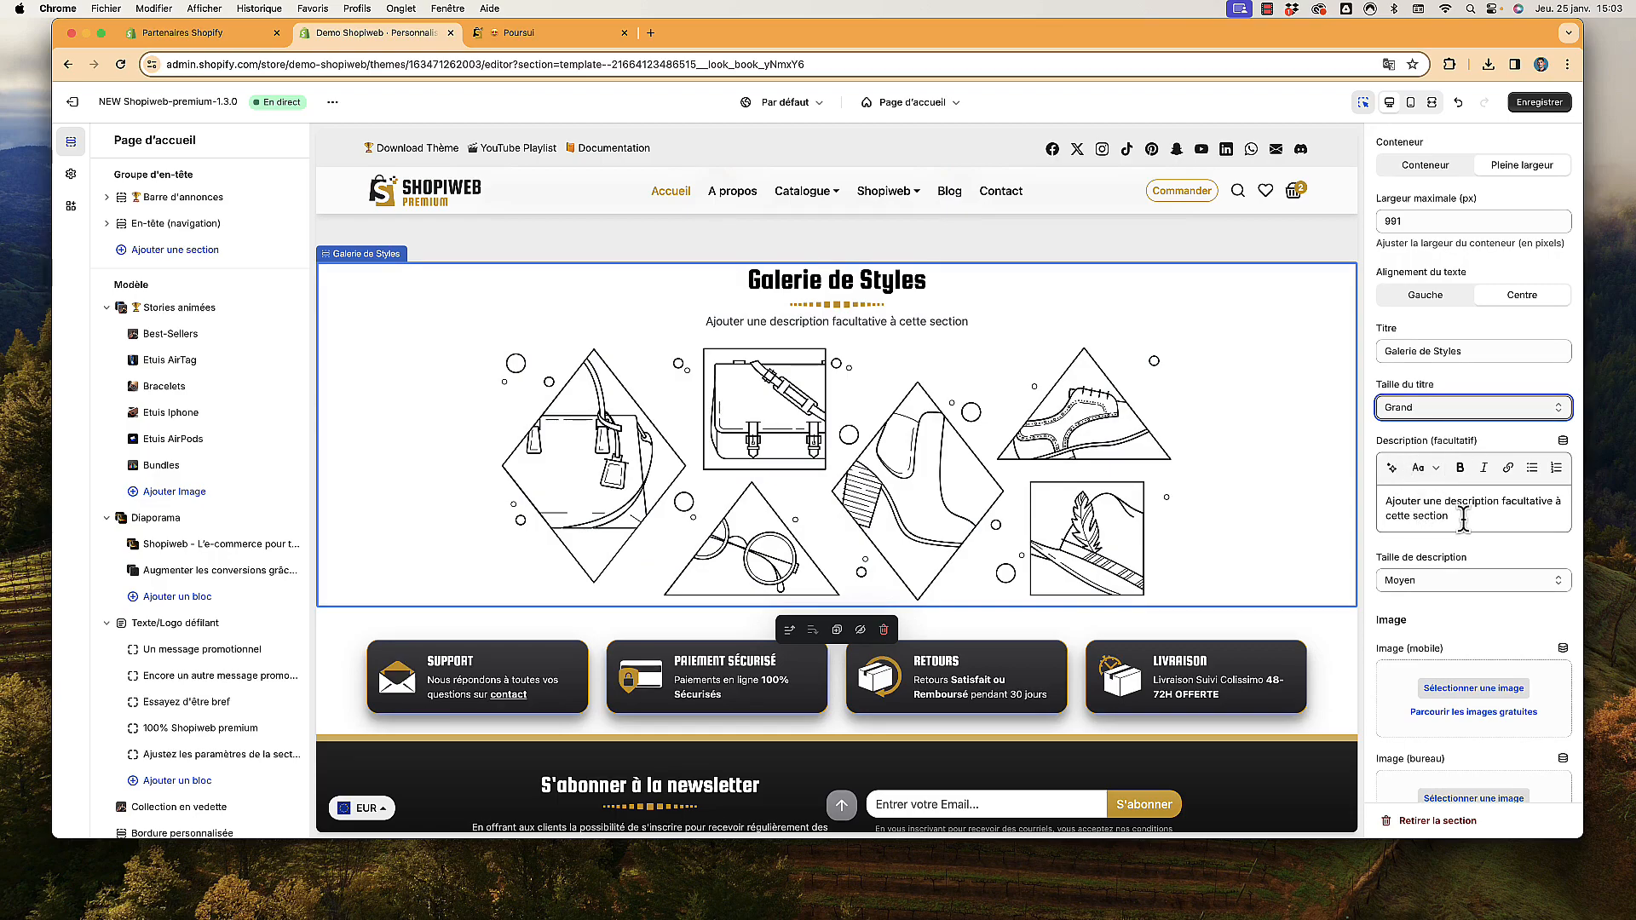
click(1435, 576)
click(1464, 619)
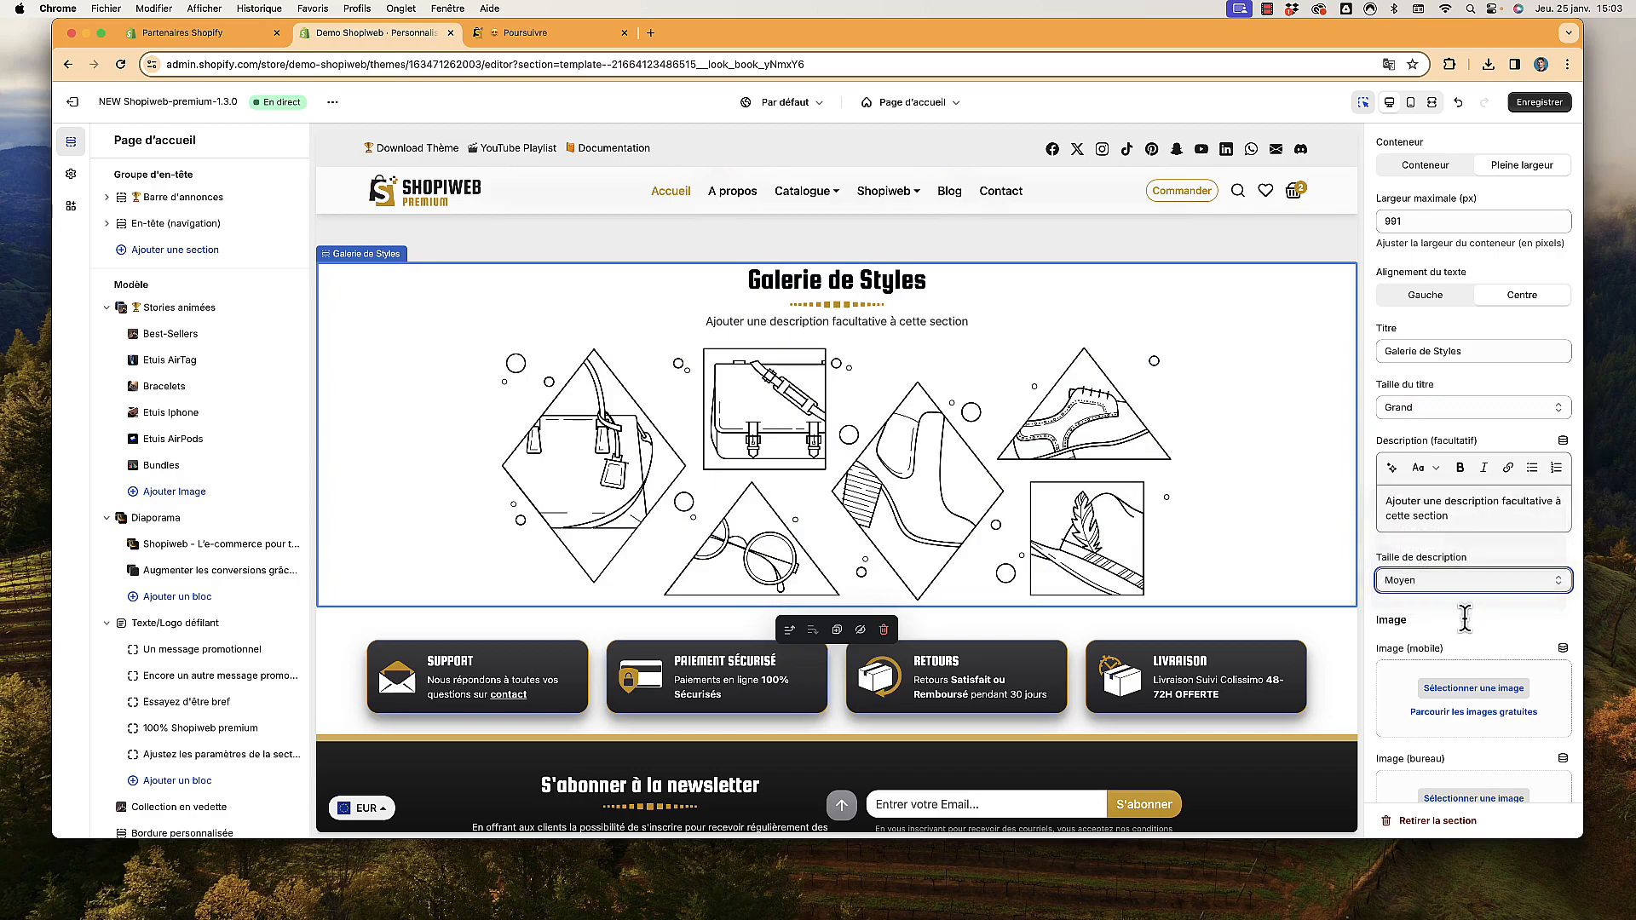
Assign the first portrait Minimalist_Aesthetic_Moodboard collage as the section's mobile image and check it in the mobile preview before returning to desktop
scroll(1464, 620, down, 5)
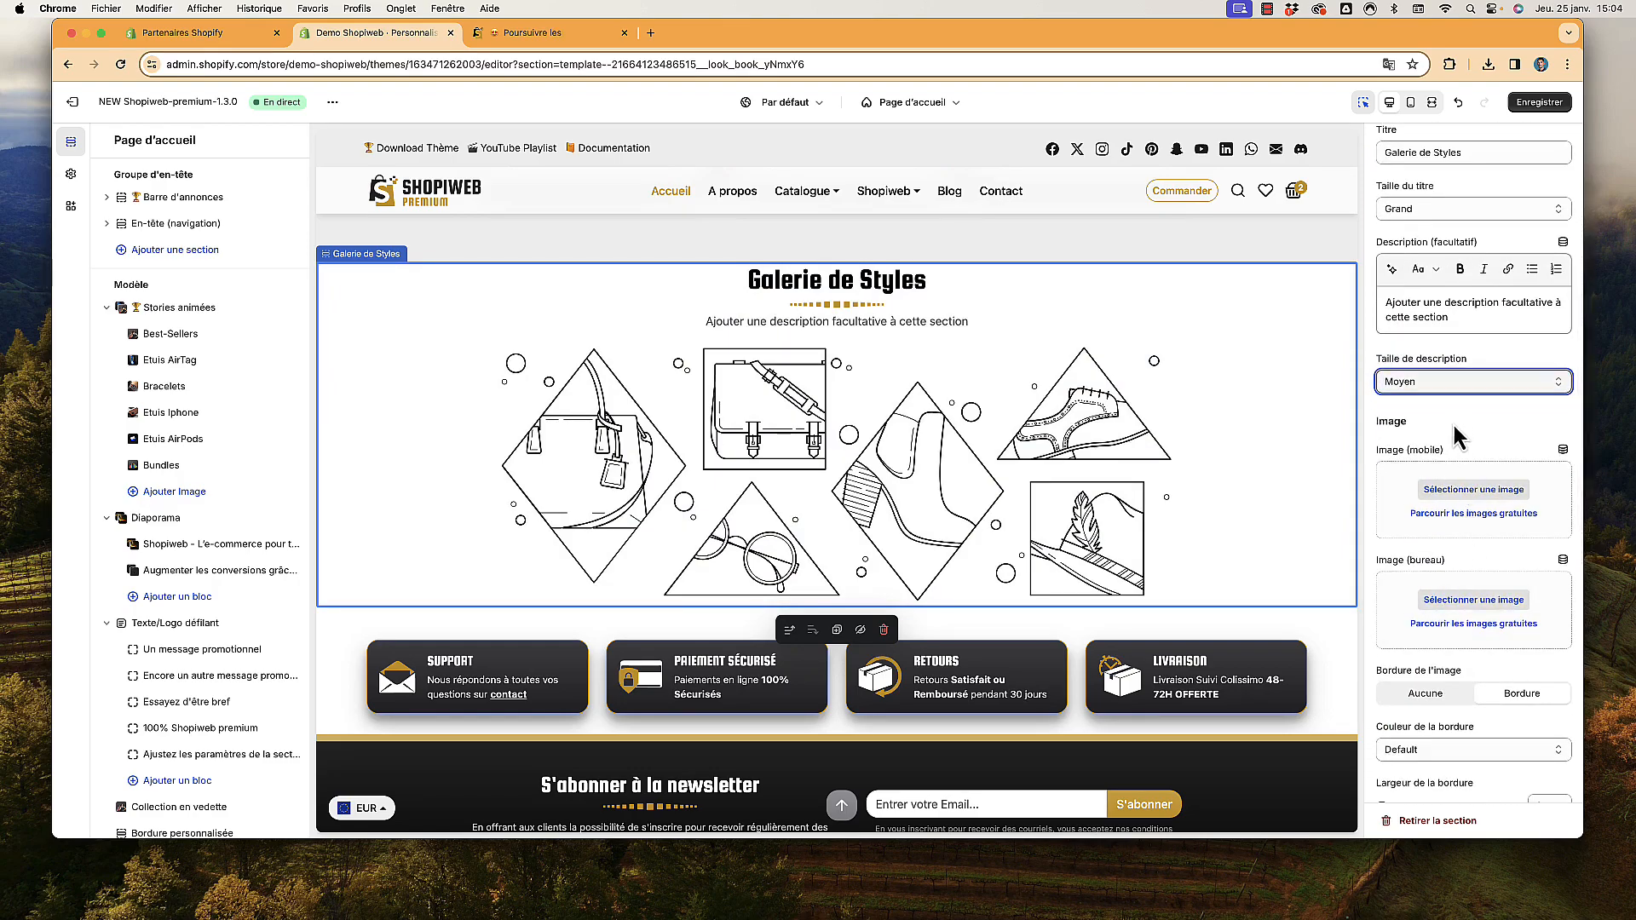
scroll(1466, 452, down, 1)
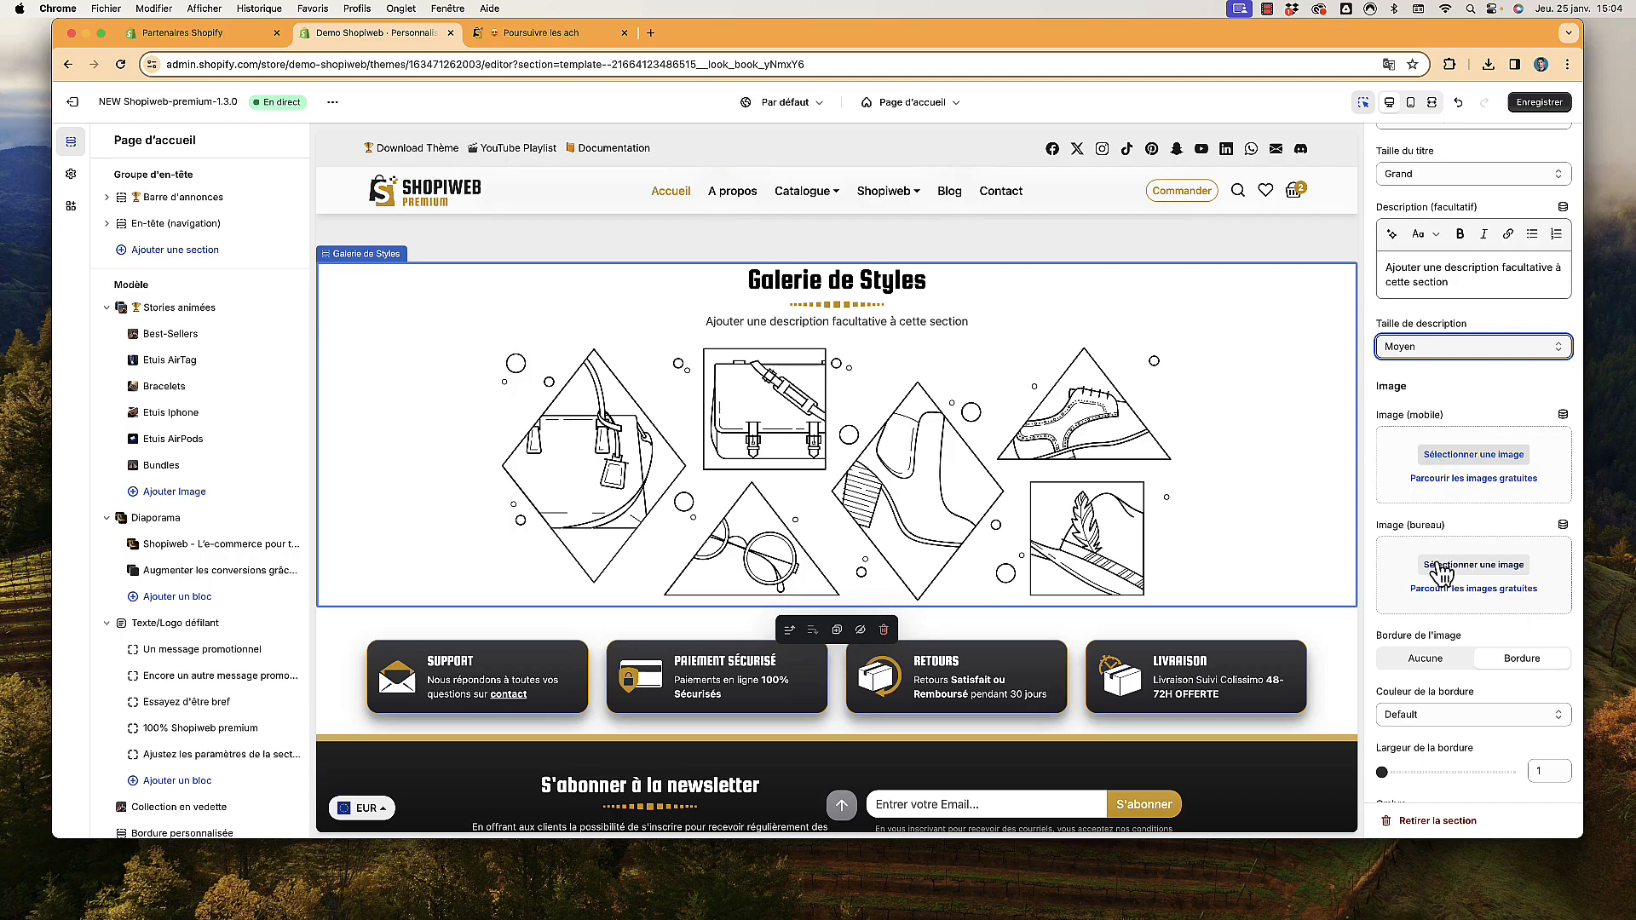
click(1457, 456)
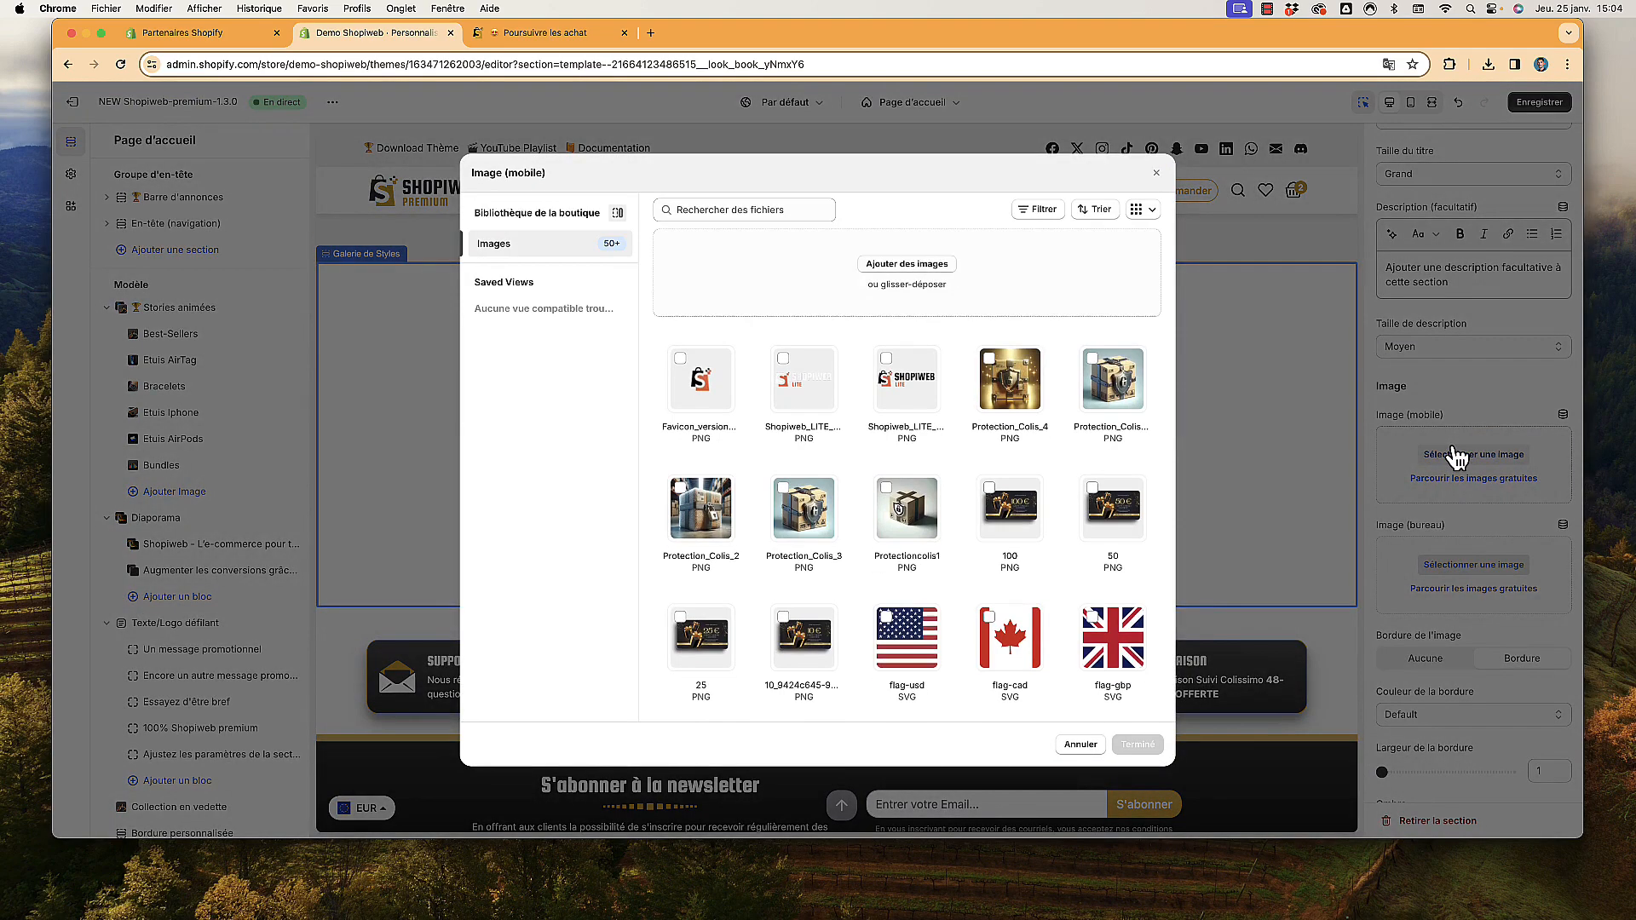
scroll(920, 610, down, 10)
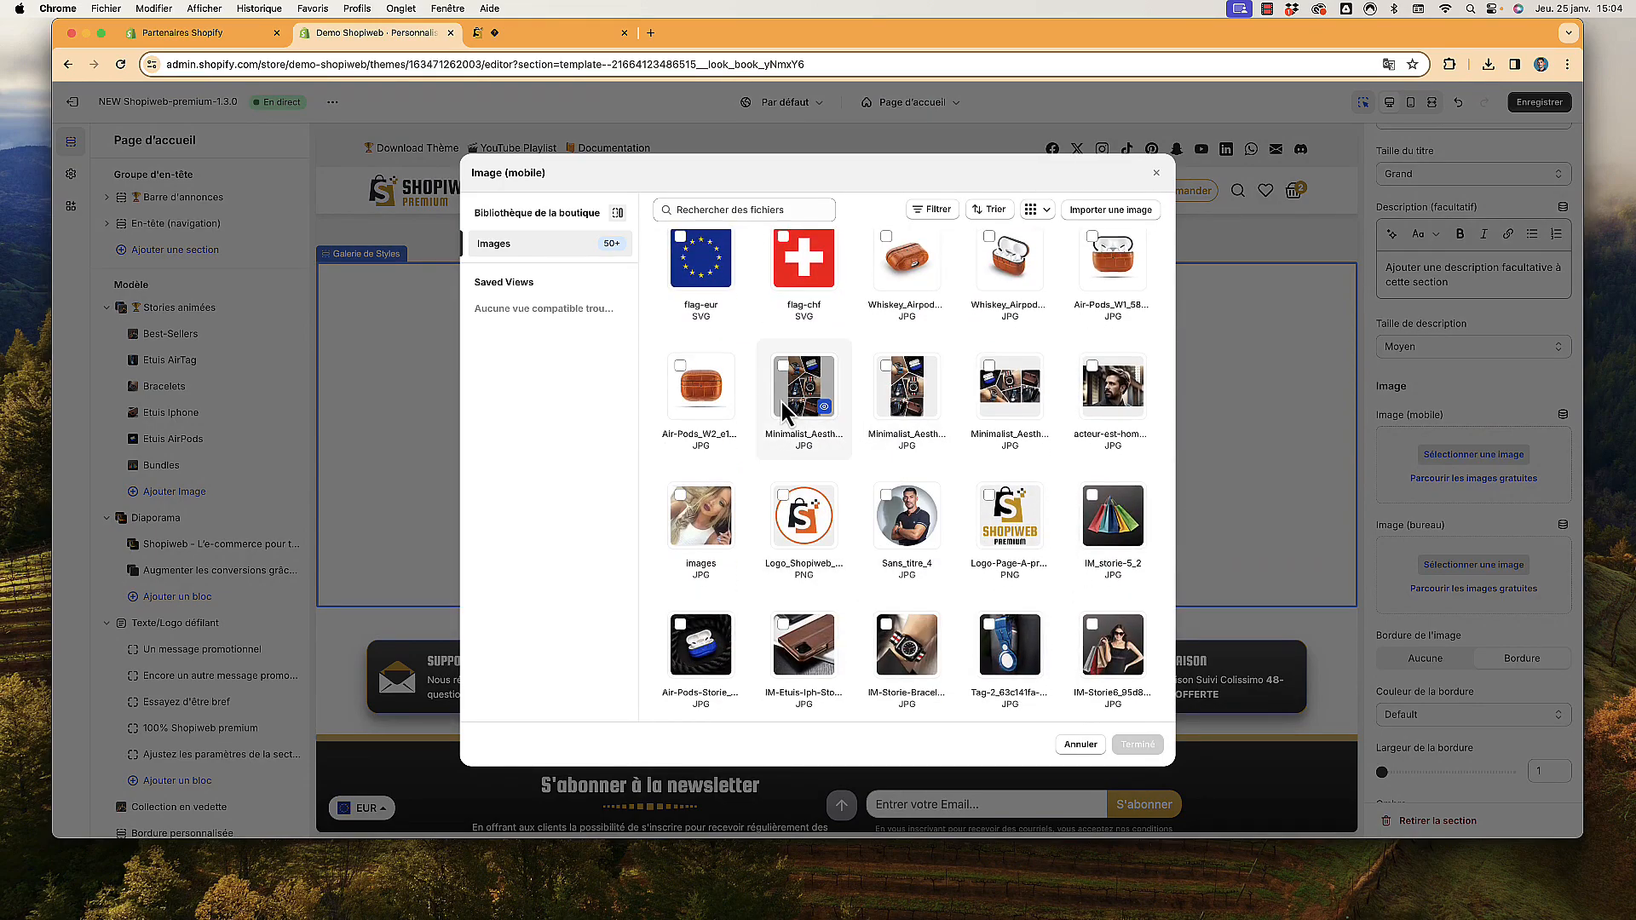
click(803, 394)
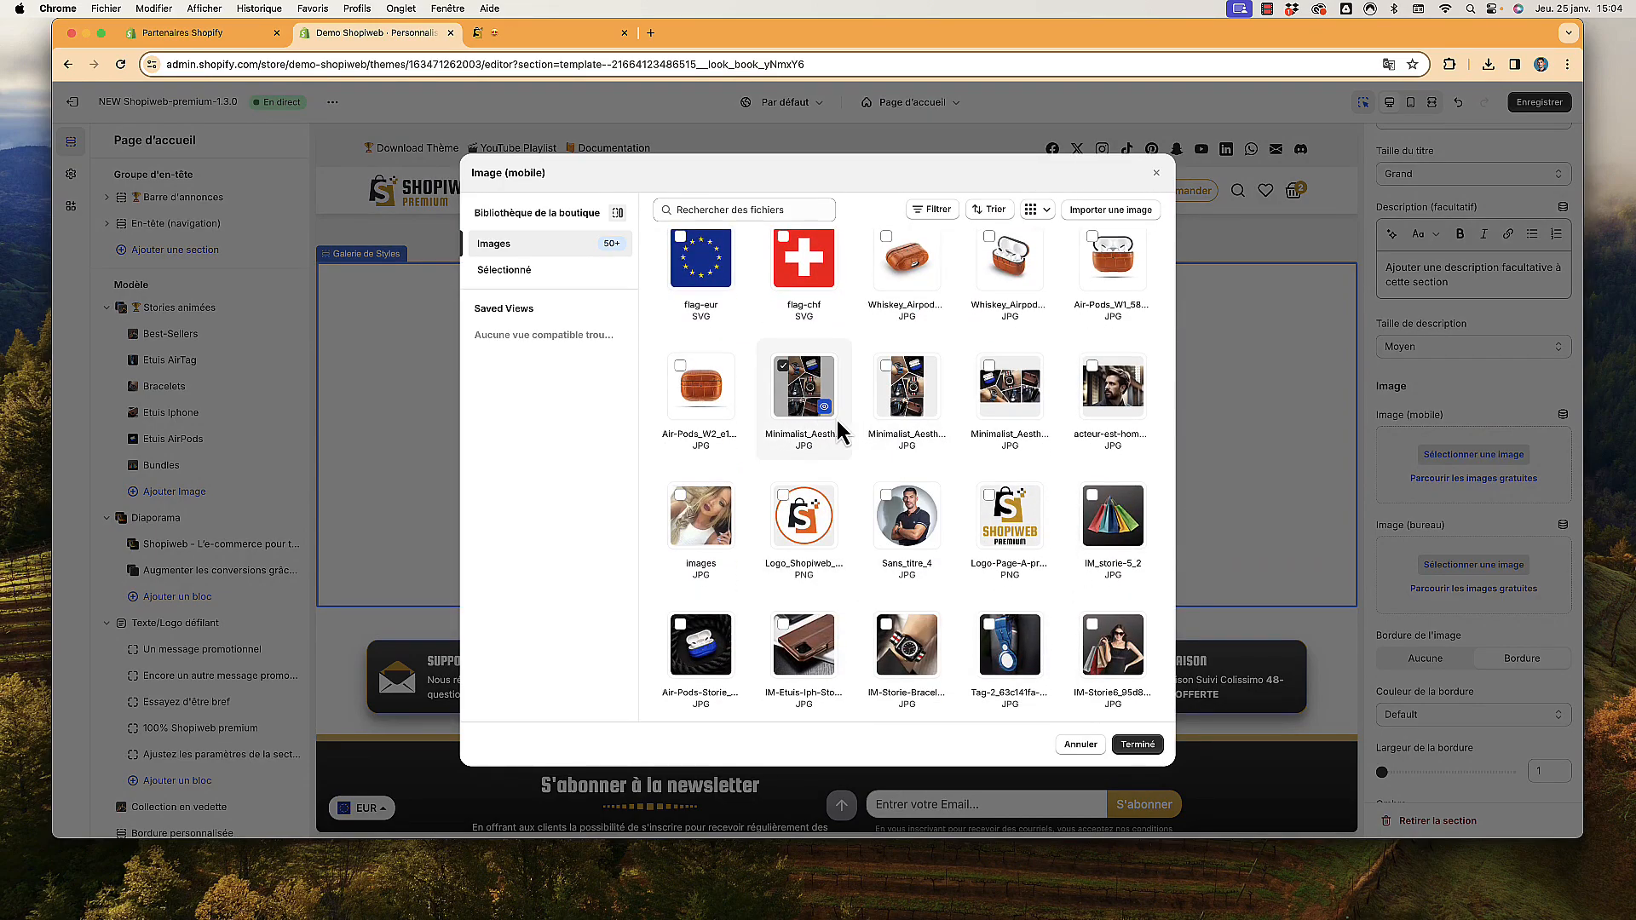
click(1138, 746)
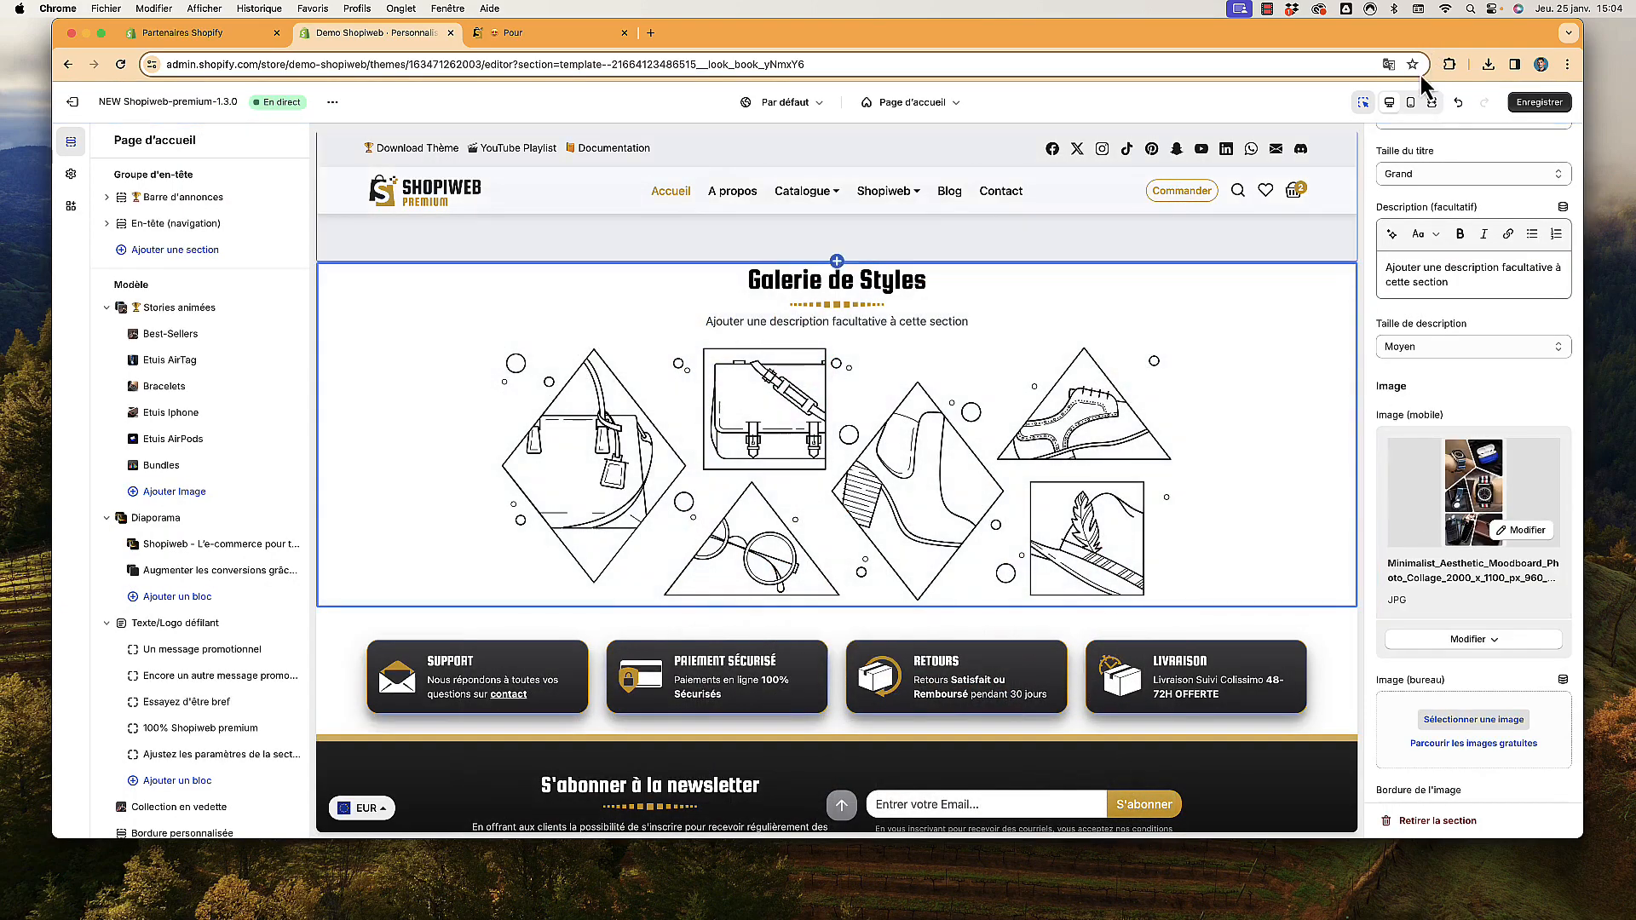
click(1411, 102)
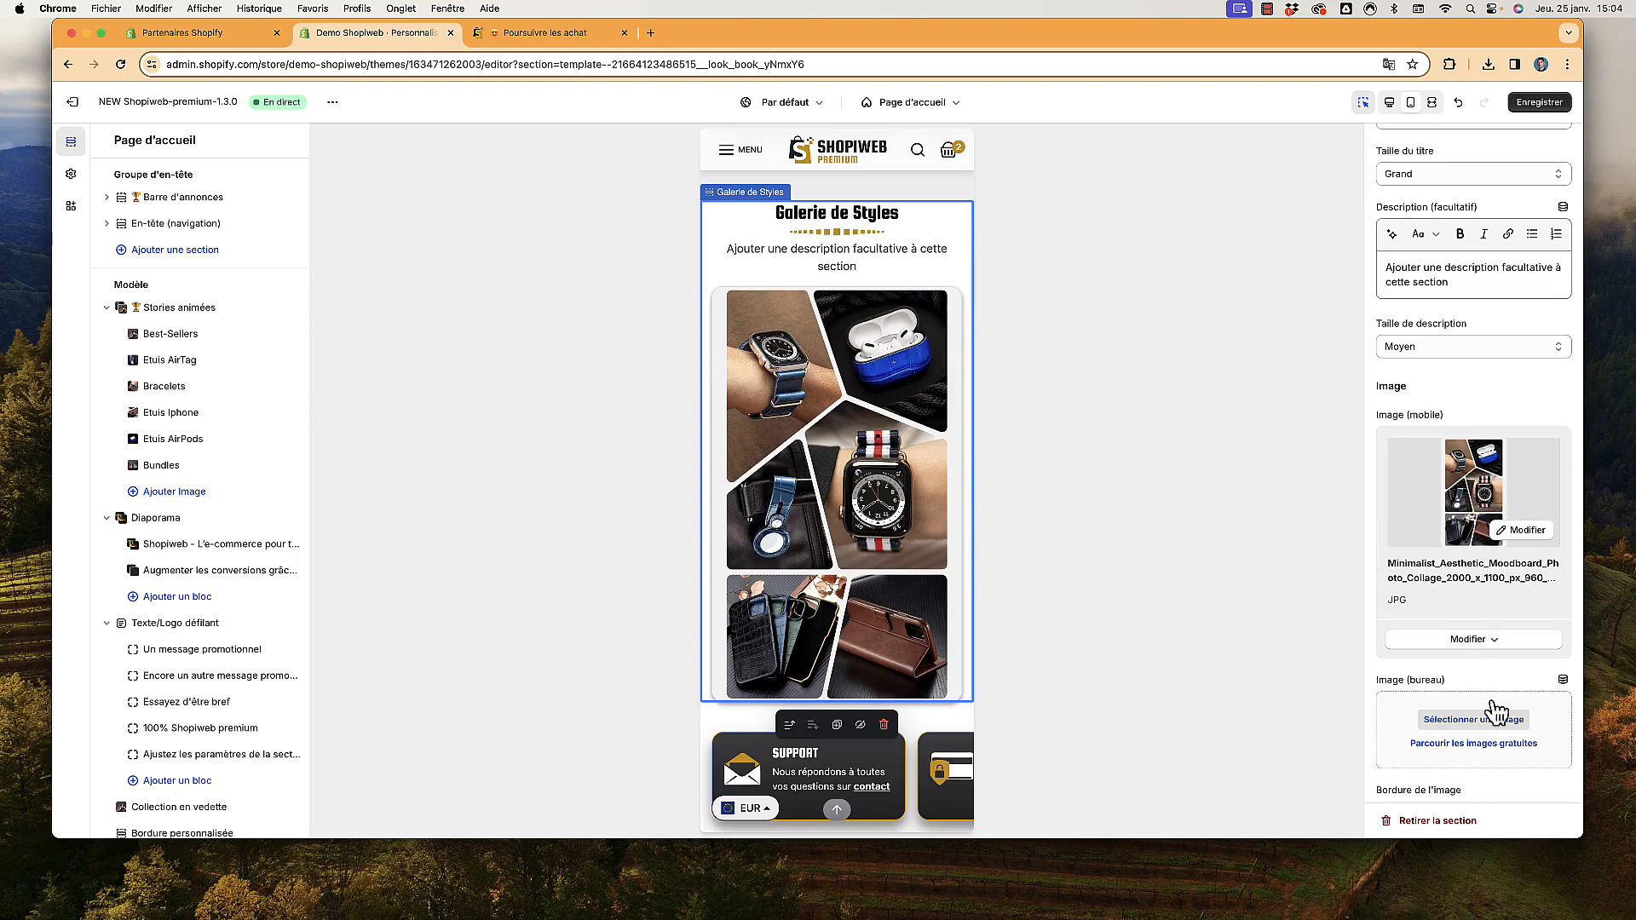
click(1391, 106)
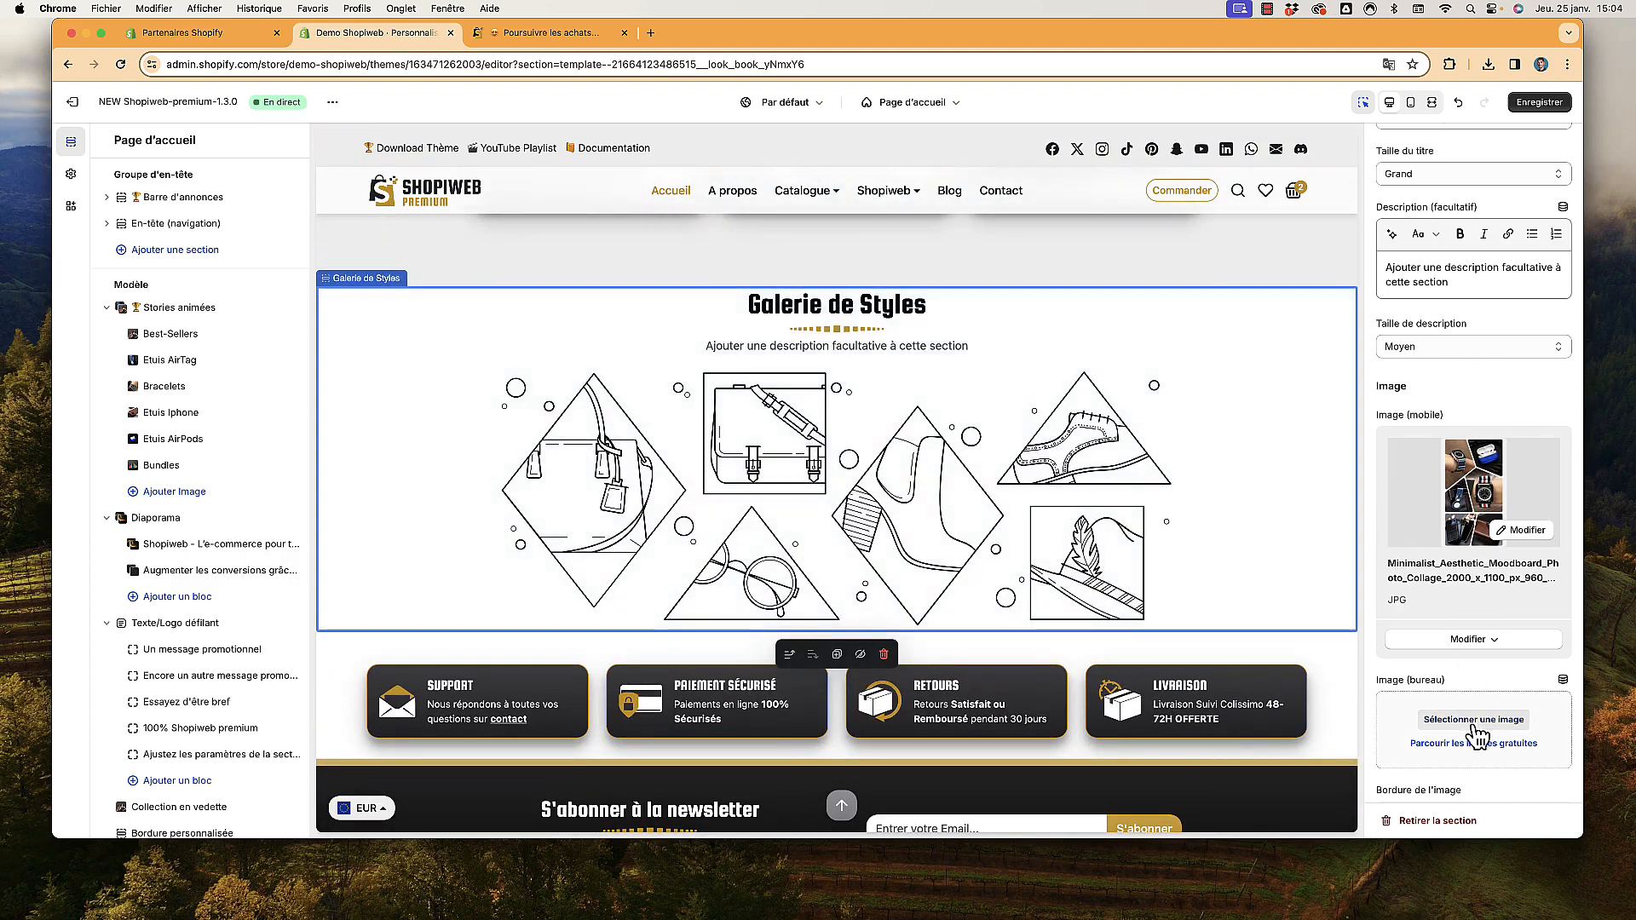
Assign the landscape Minimalist_Aesthetic_Moodboard collage from the shop library as the gallery section's desktop image
click(1466, 723)
scroll(907, 602, down, 10)
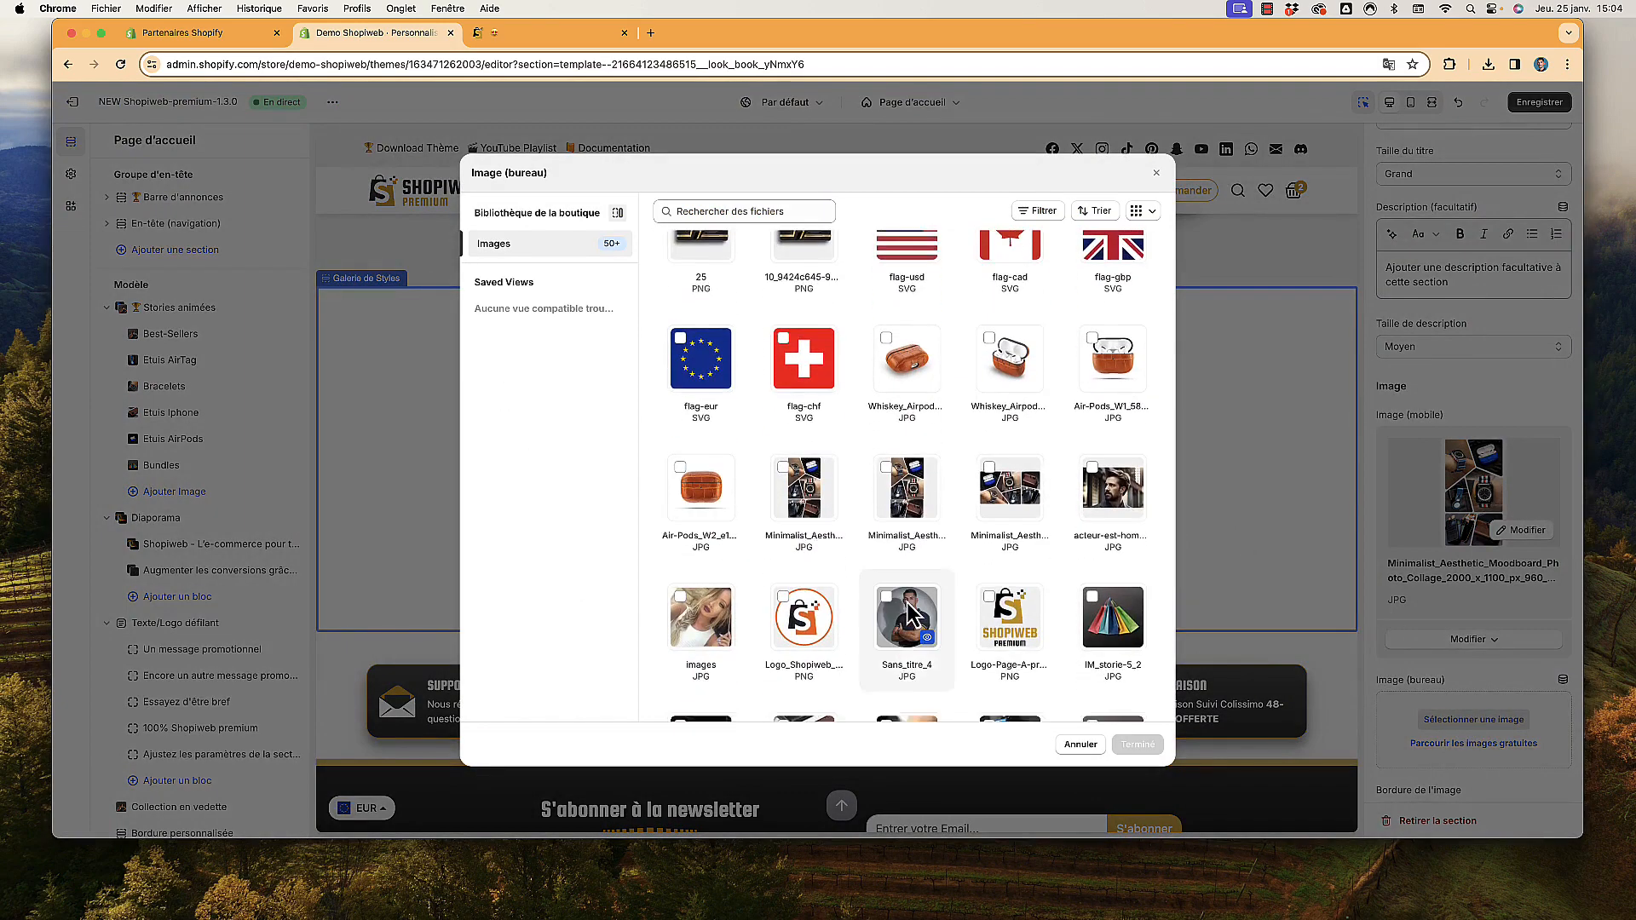
click(1003, 430)
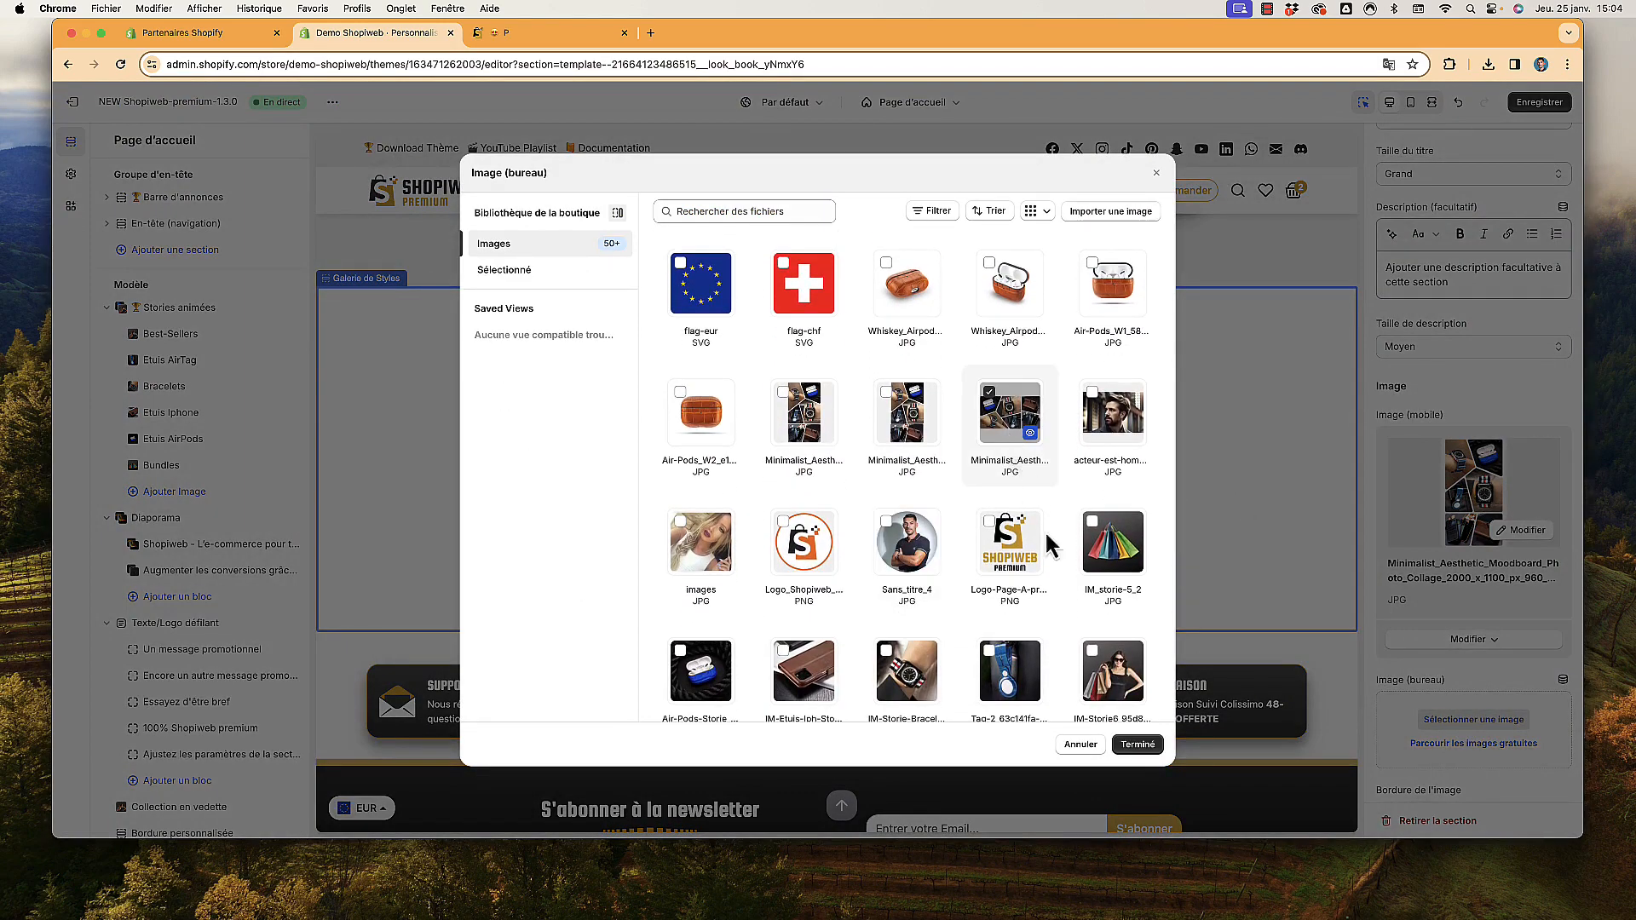
click(1138, 744)
Review the image border colours, keeping Default, and set the image shadow to Ombre profonde
scroll(1453, 772, down, 5)
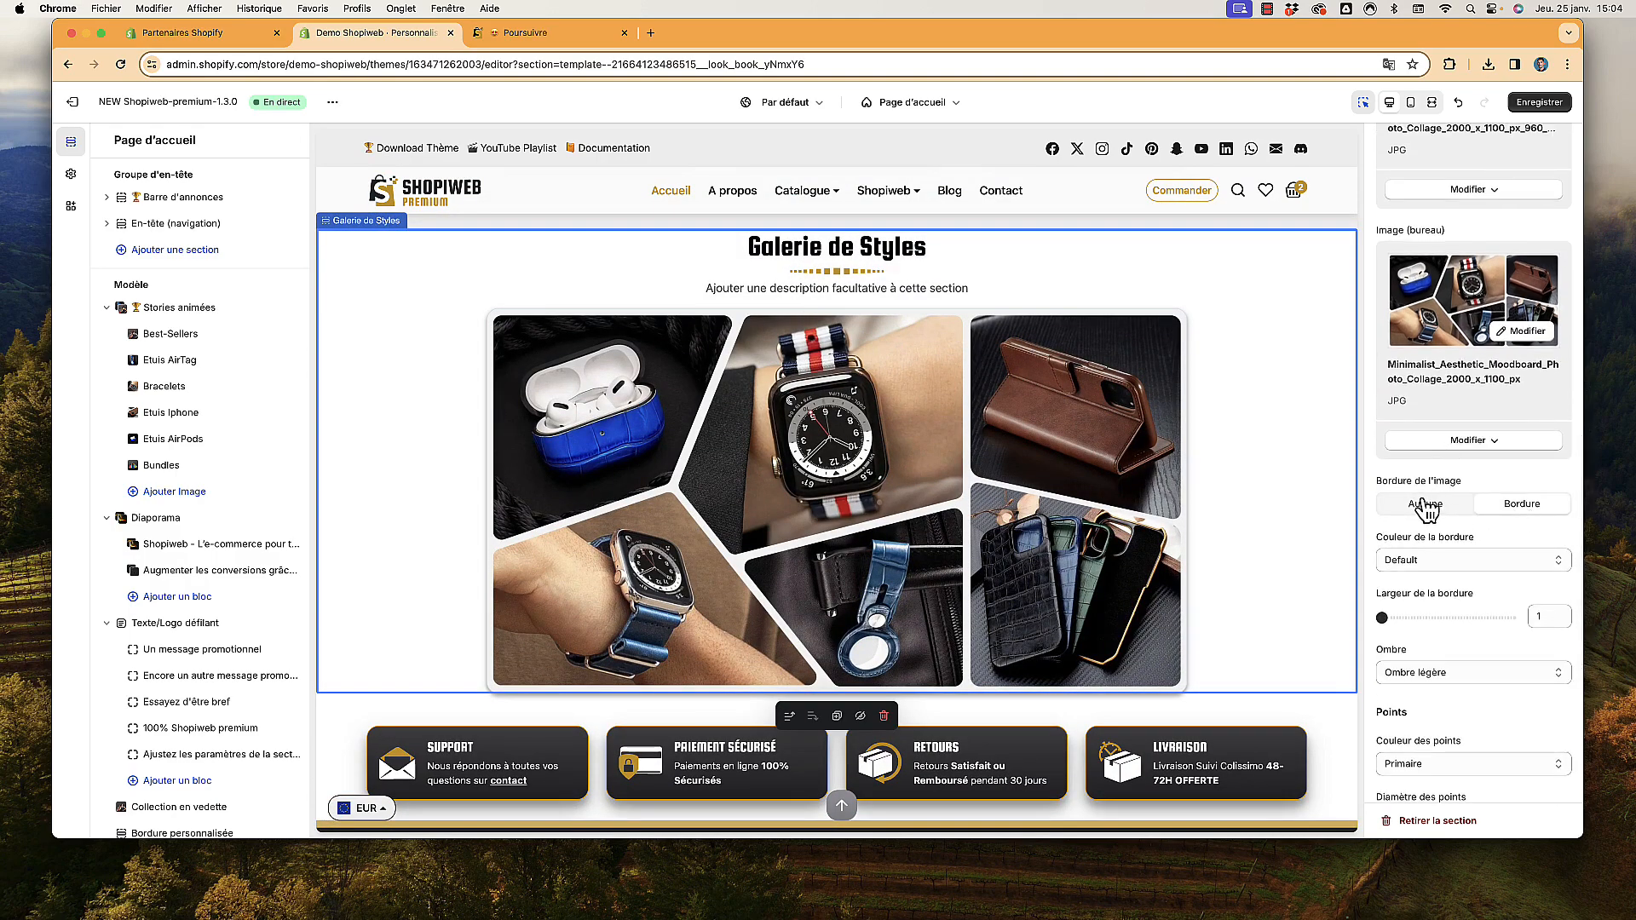
click(1449, 567)
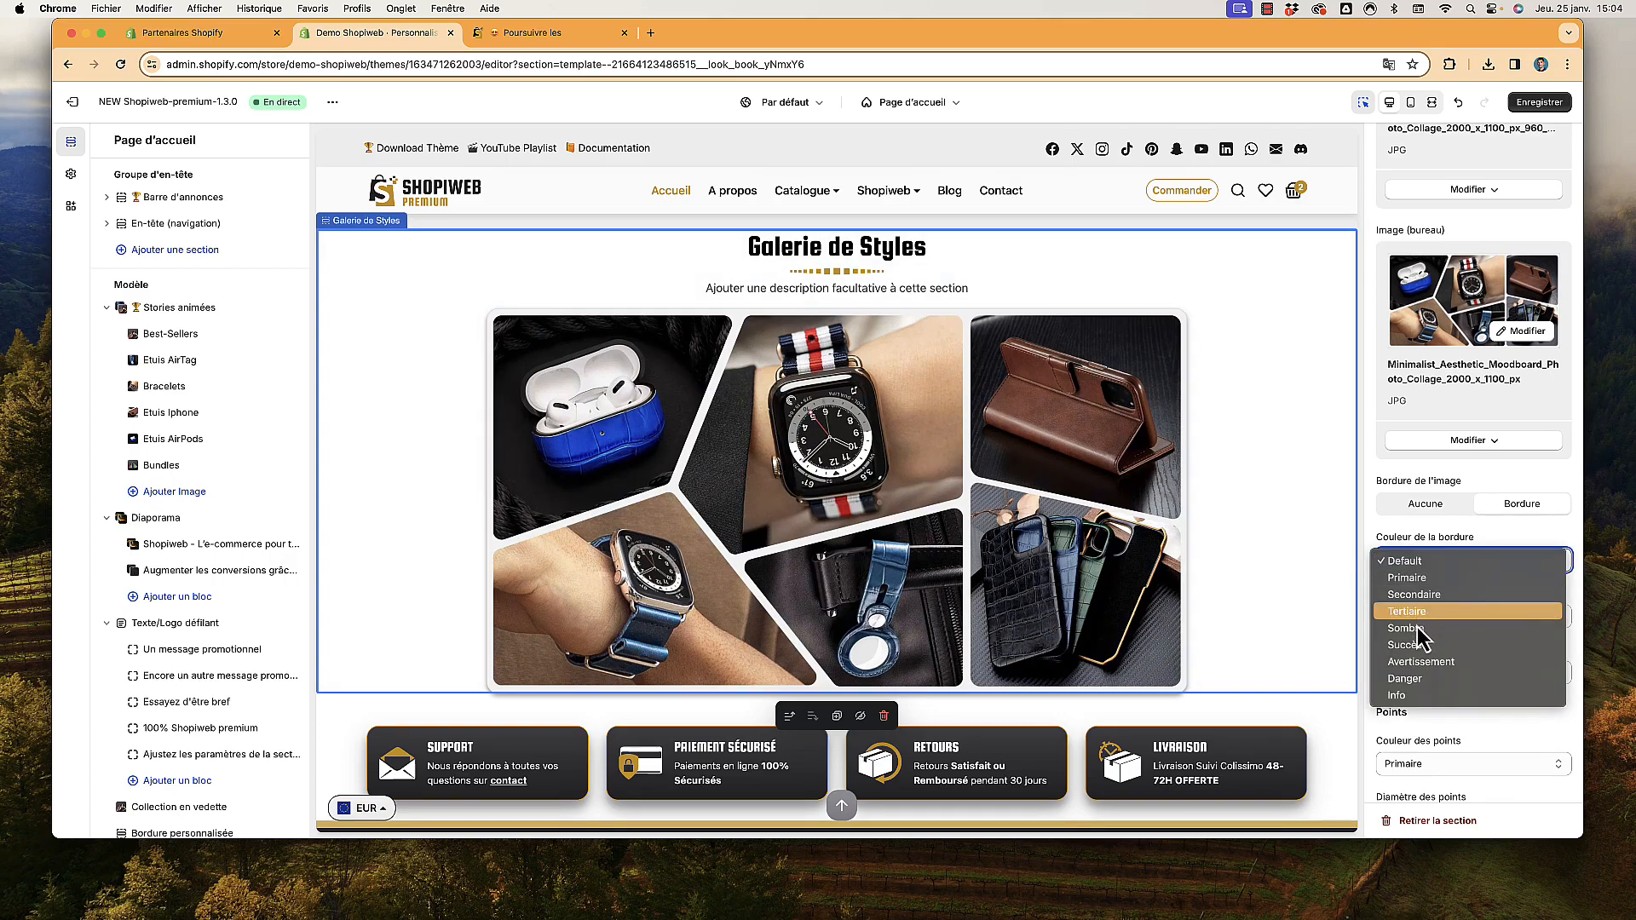
click(1464, 537)
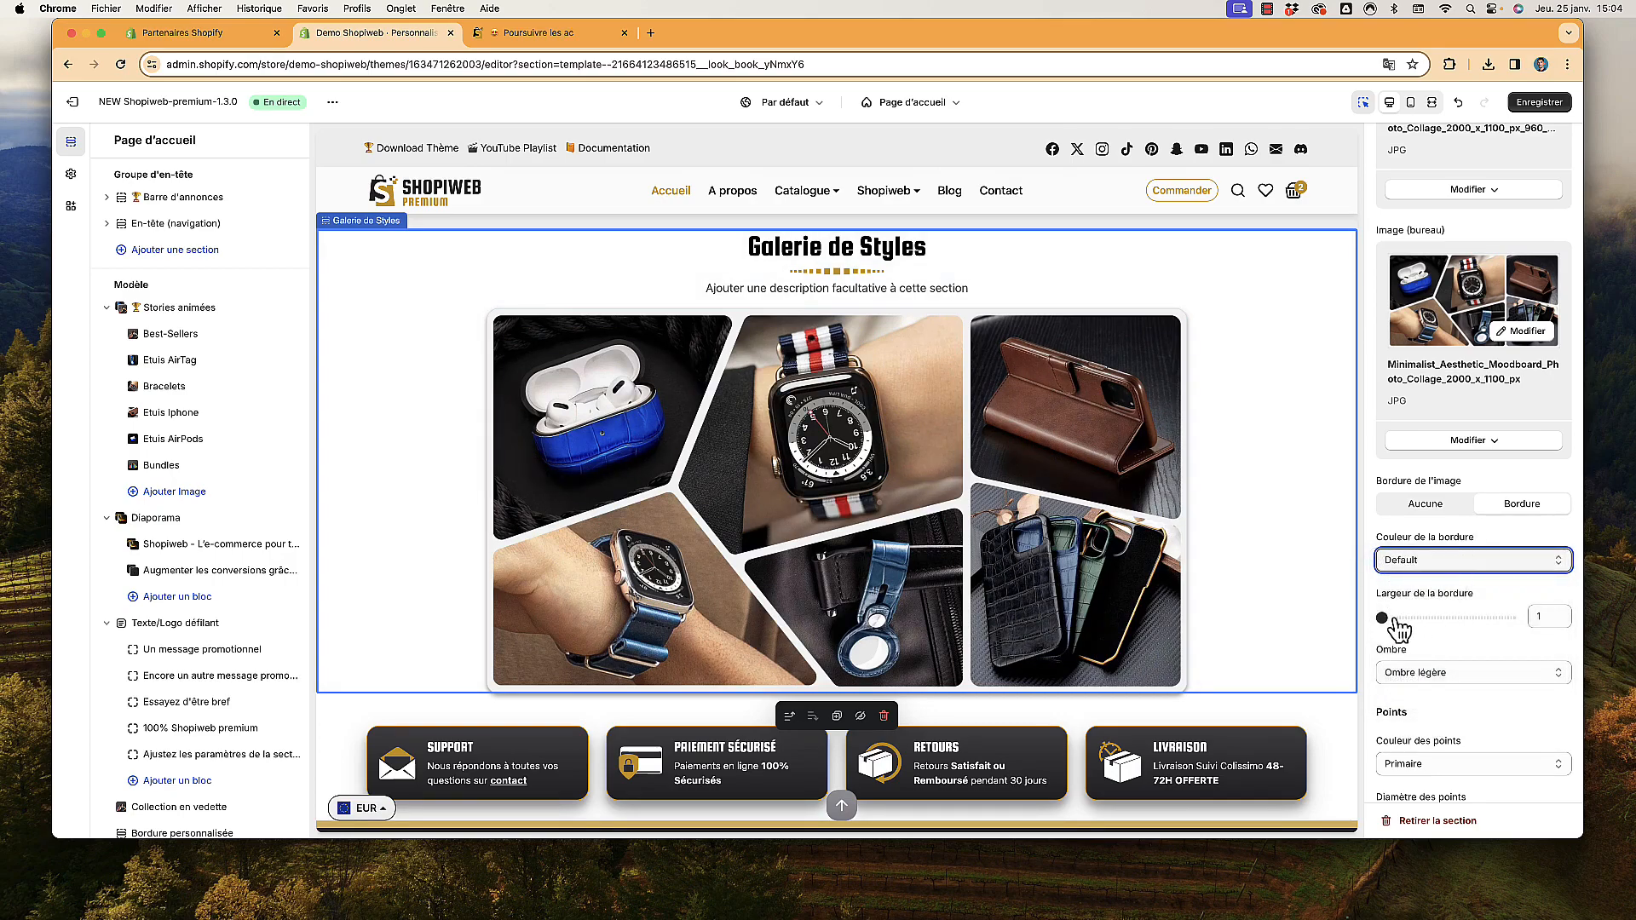
scroll(1452, 635, down, 1)
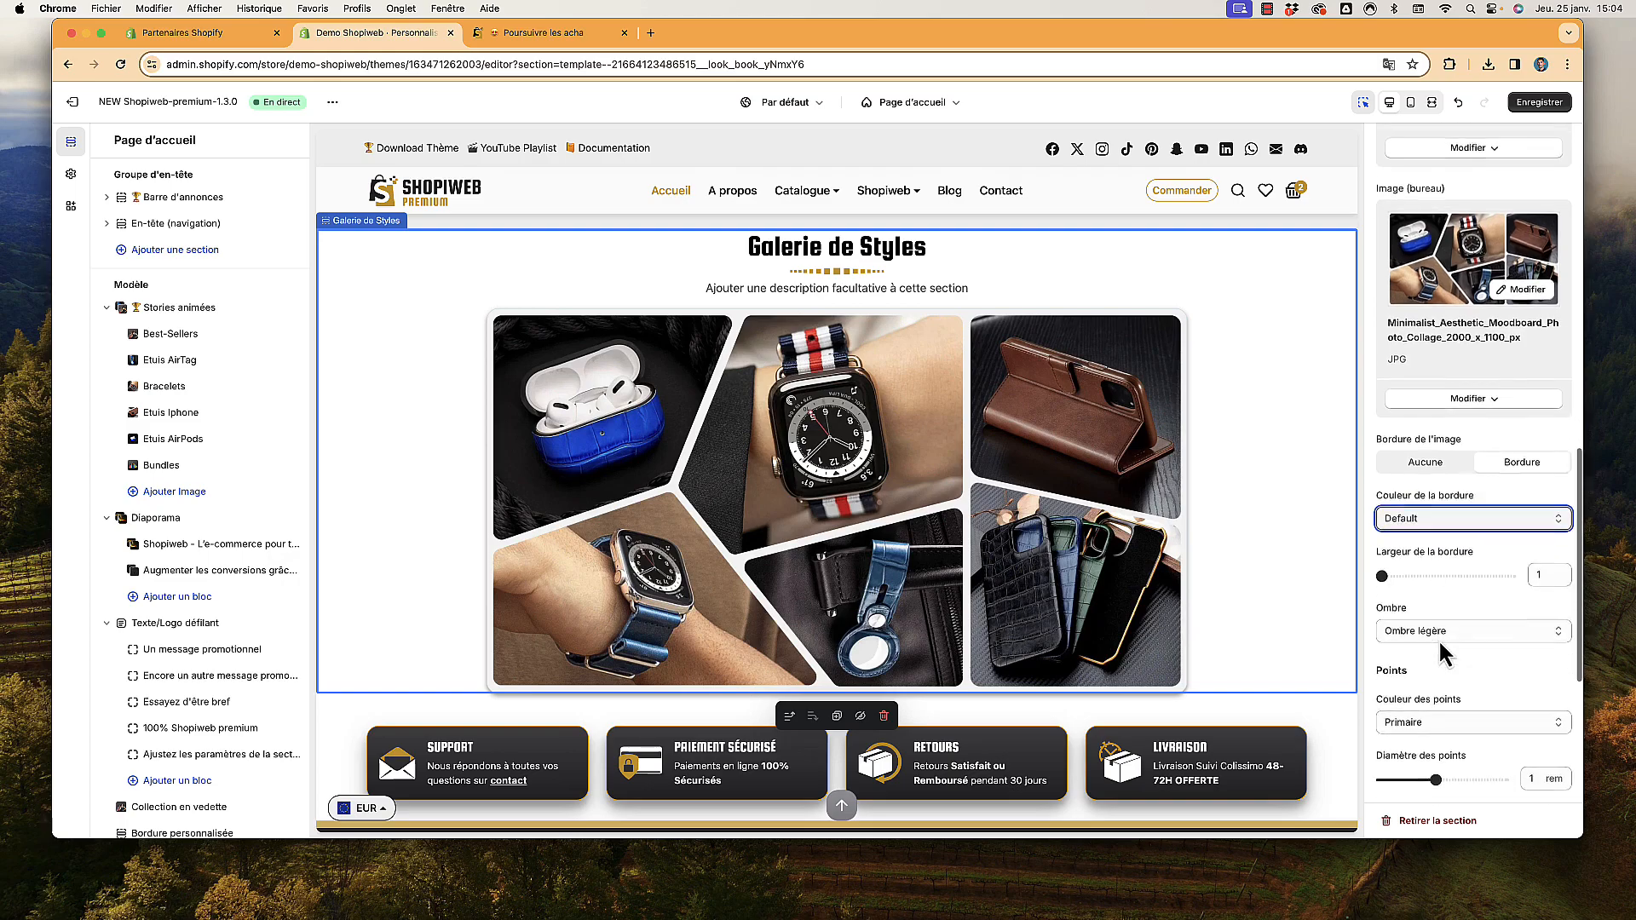
click(1448, 626)
click(1439, 653)
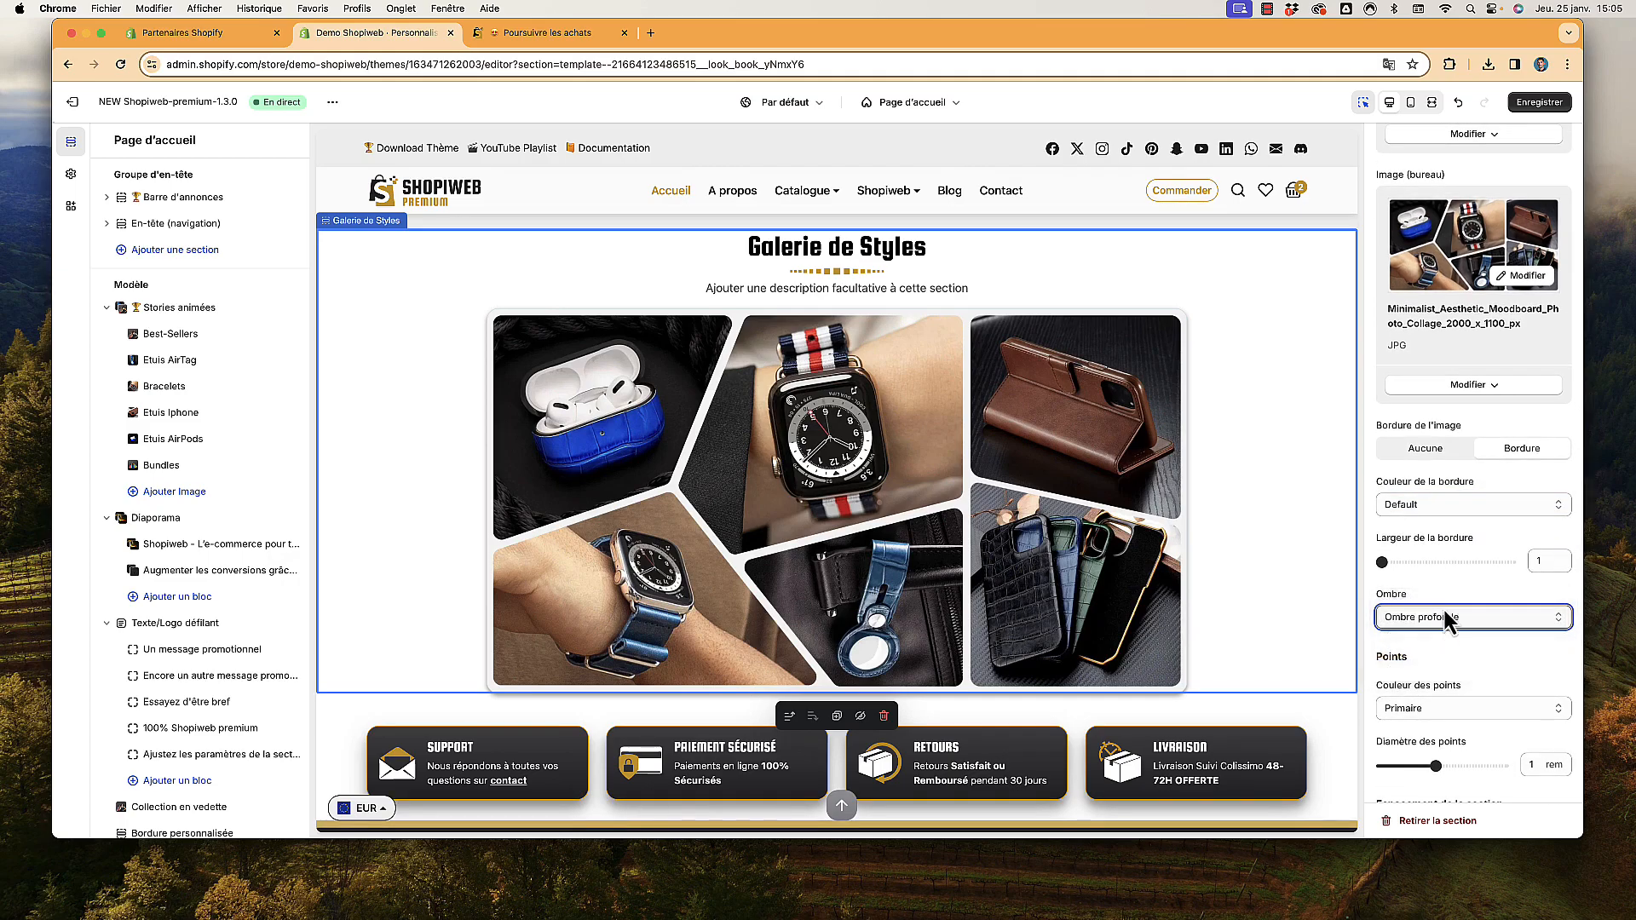
click(1481, 621)
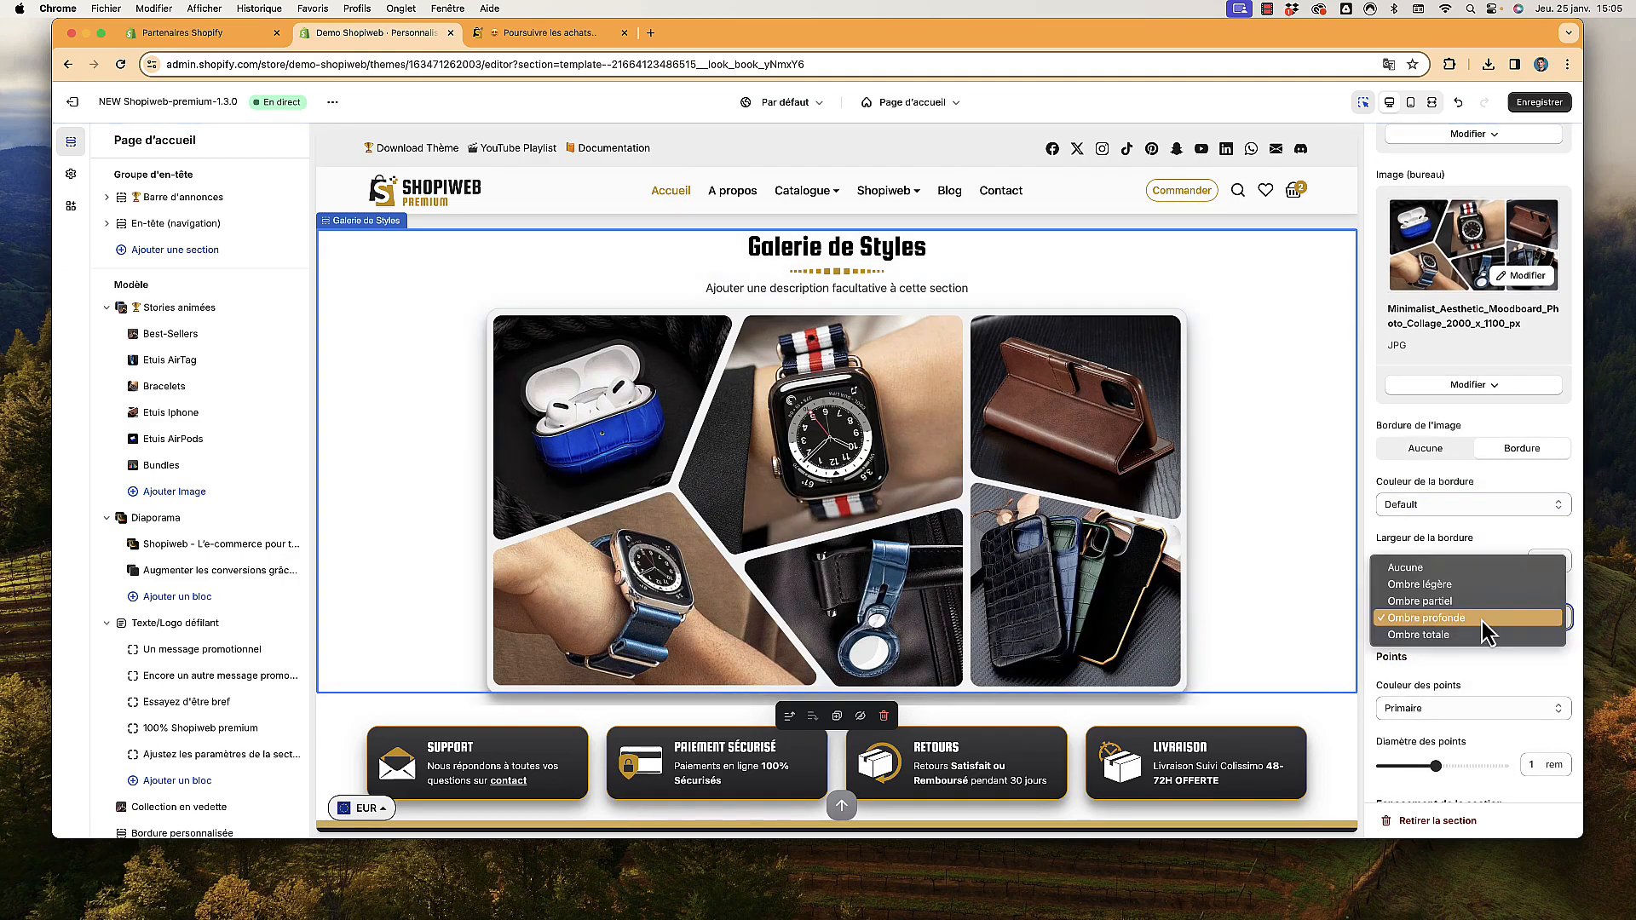
click(1459, 672)
Review the colour options for the gallery's points, keeping Primaire
scroll(1459, 671, down, 5)
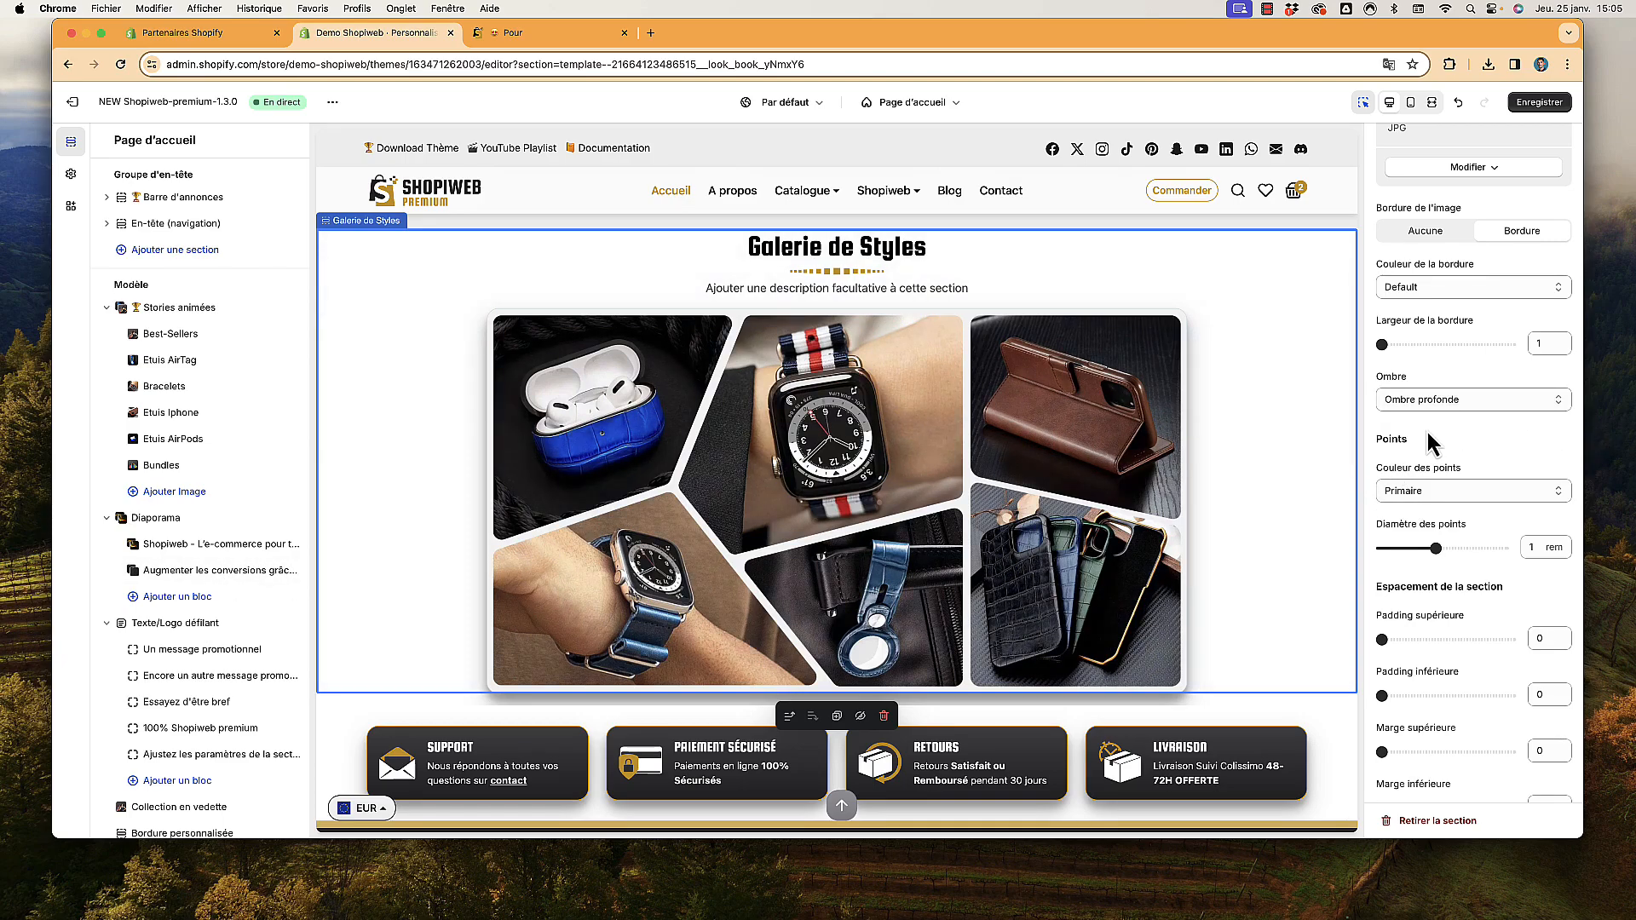
click(1560, 493)
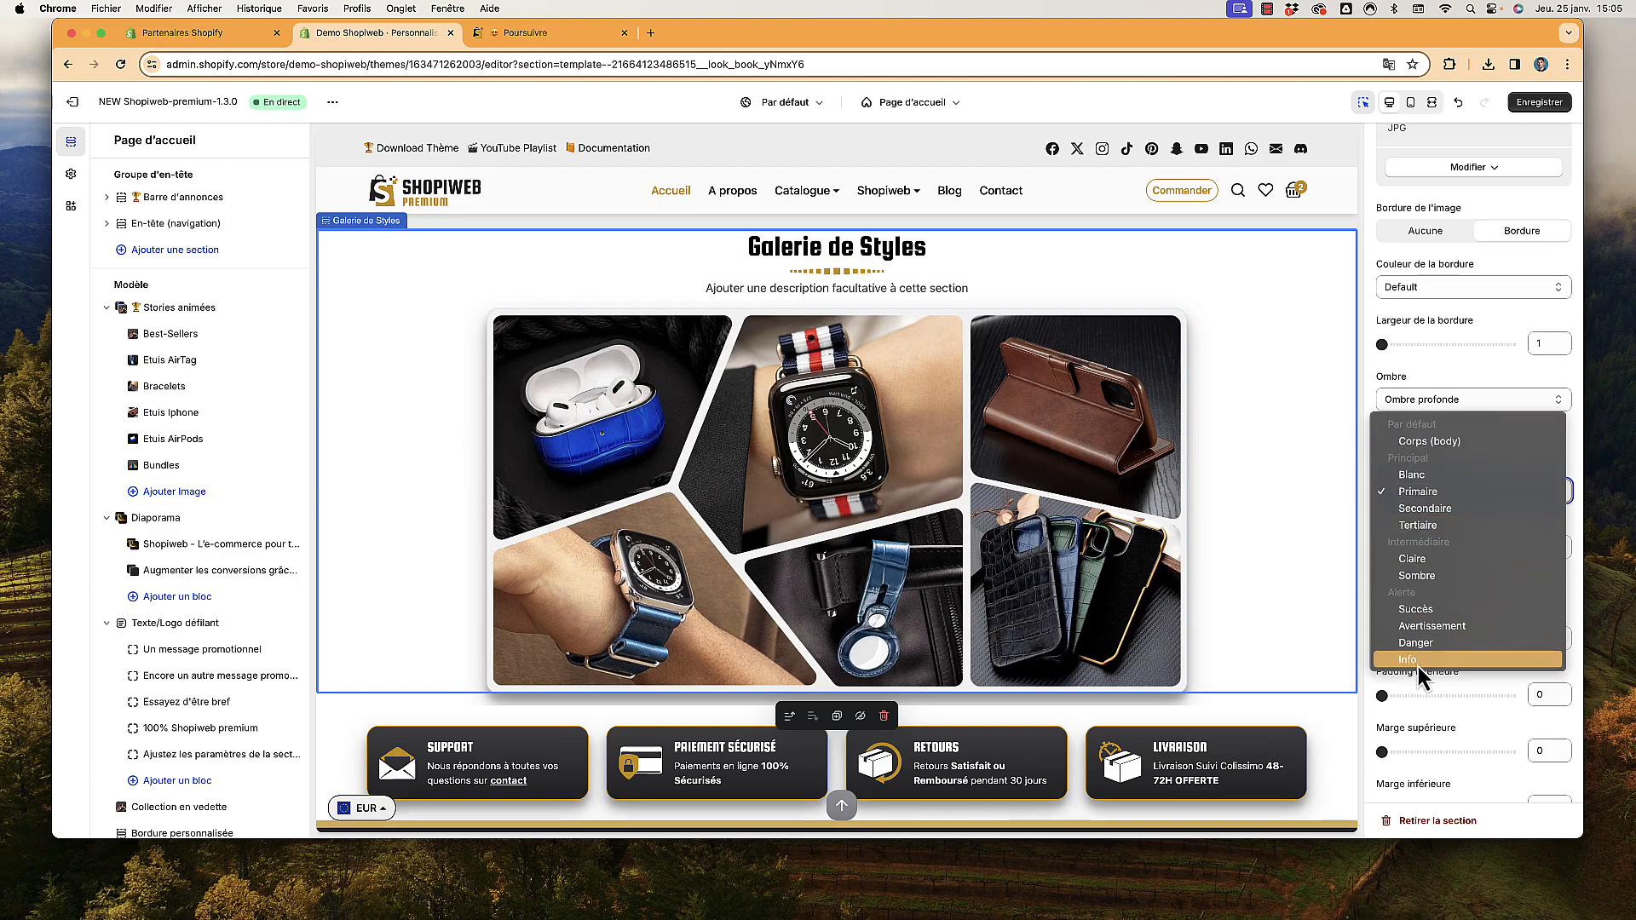
click(1449, 366)
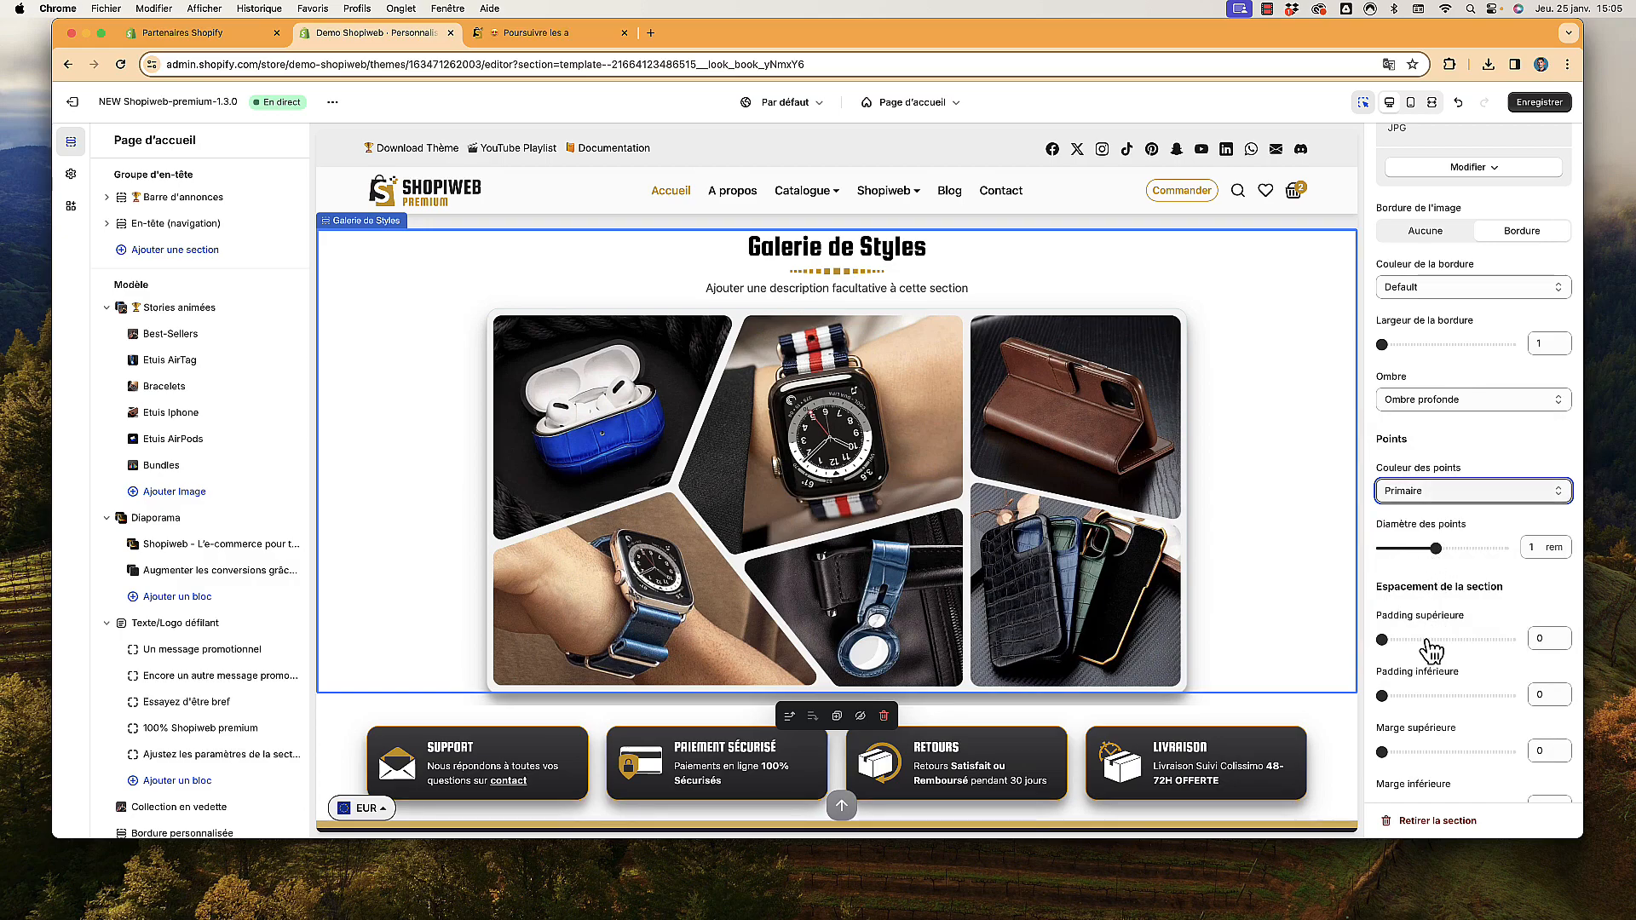
Set the gallery section's top and bottom padding to 13 each and save the theme changes
scroll(1432, 652, down, 3)
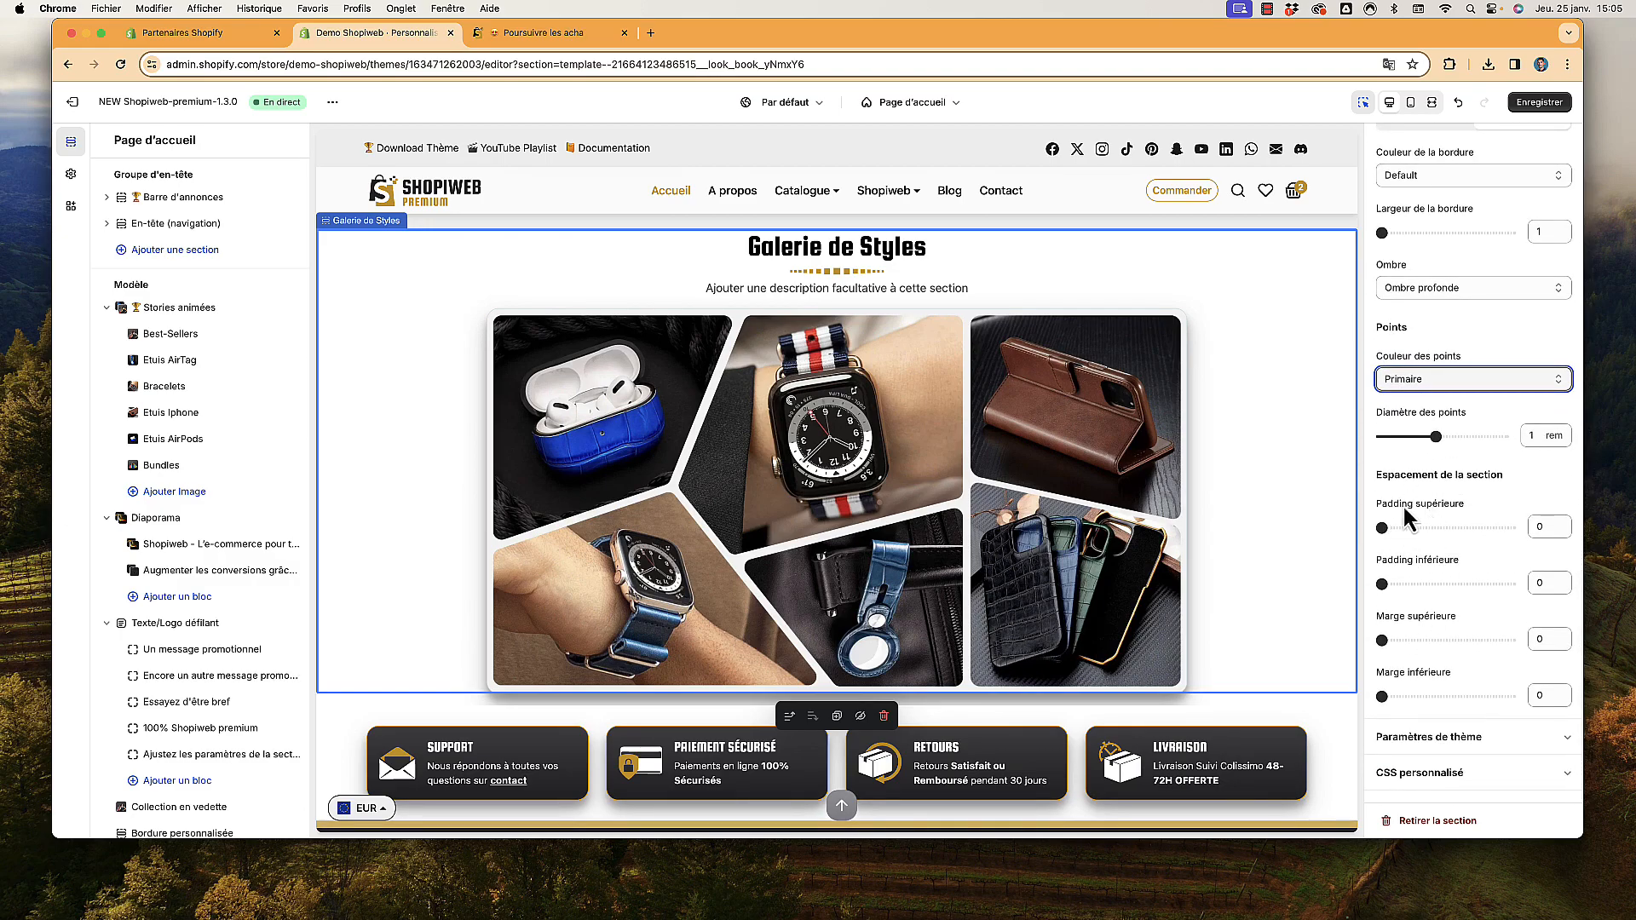
drag(1390, 531, 1478, 534)
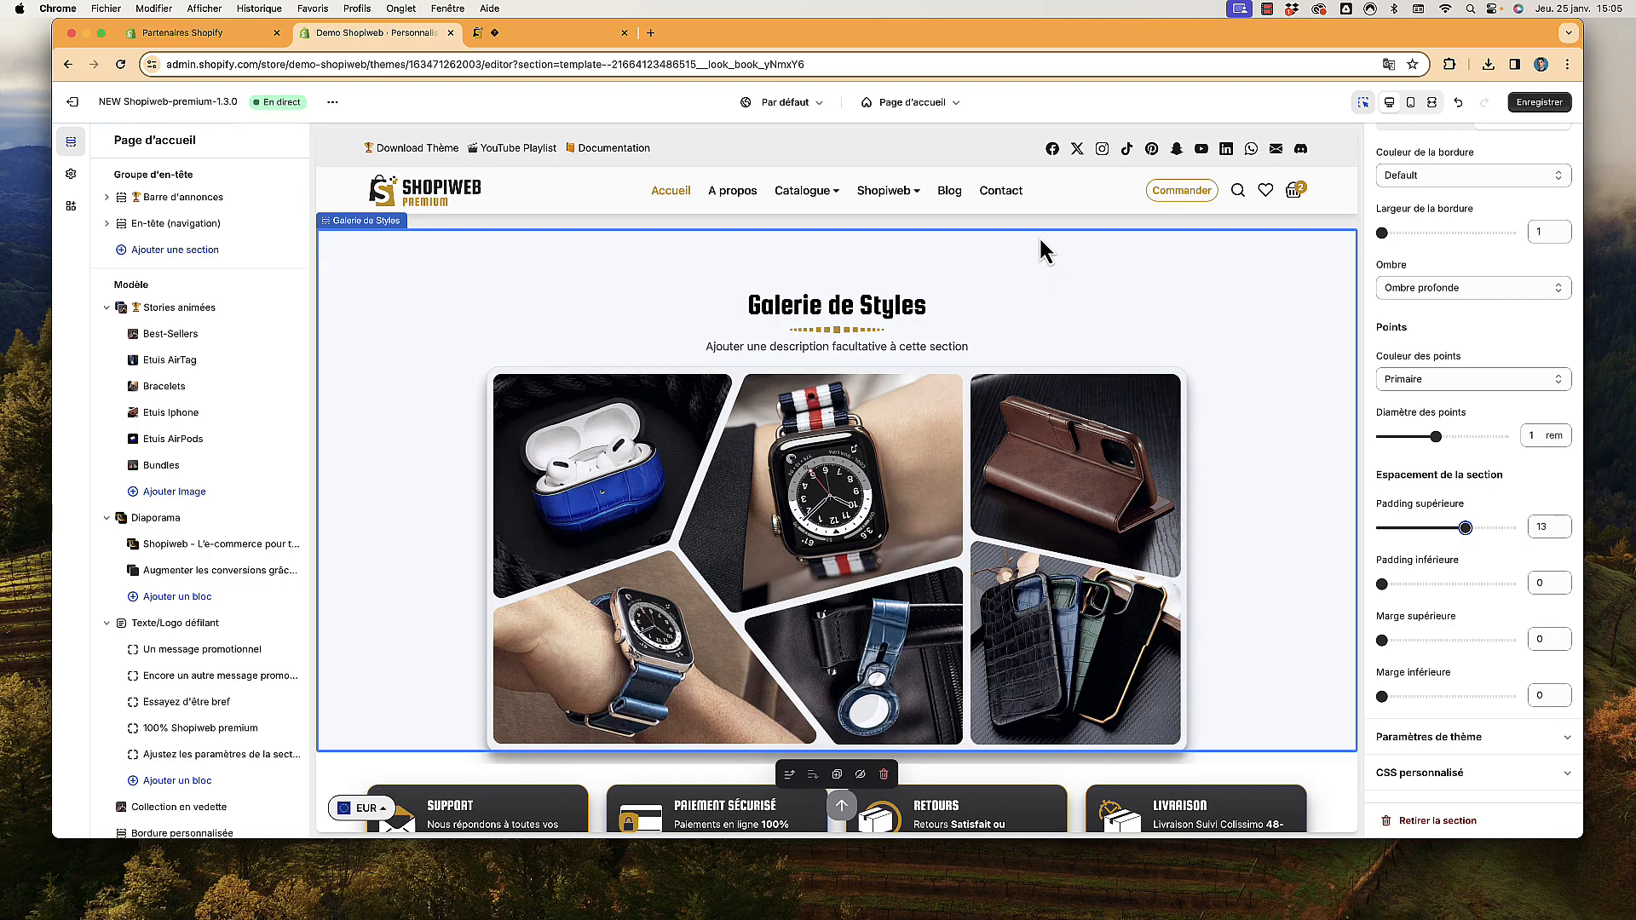
scroll(1198, 442, down, 4)
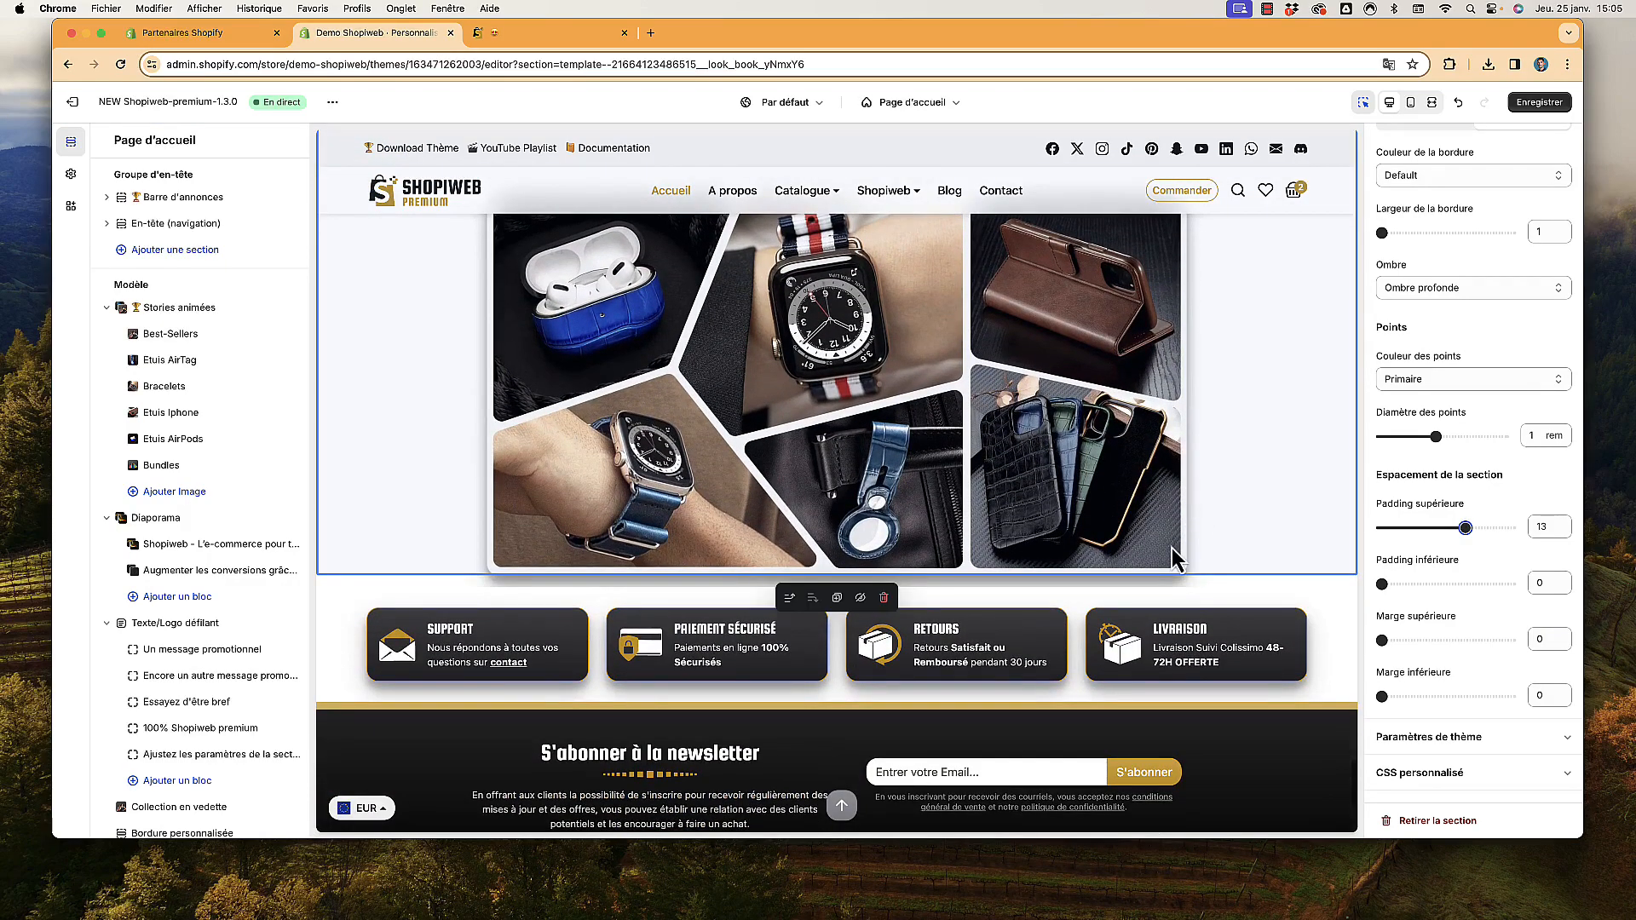
drag(1396, 587, 1470, 587)
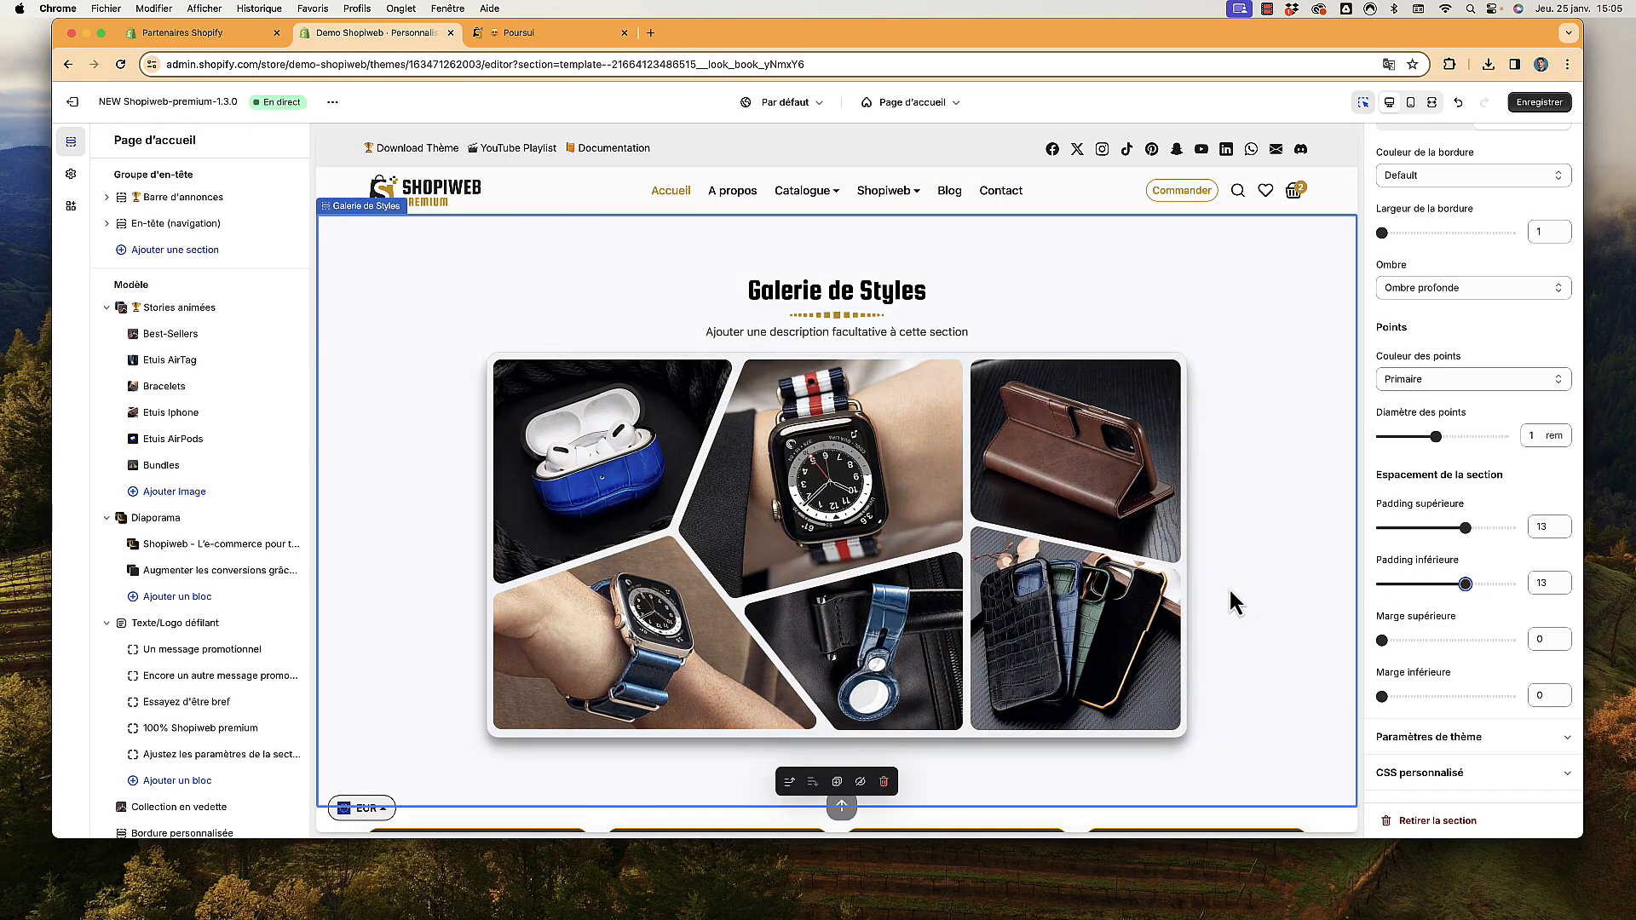
scroll(1229, 587, down, 3)
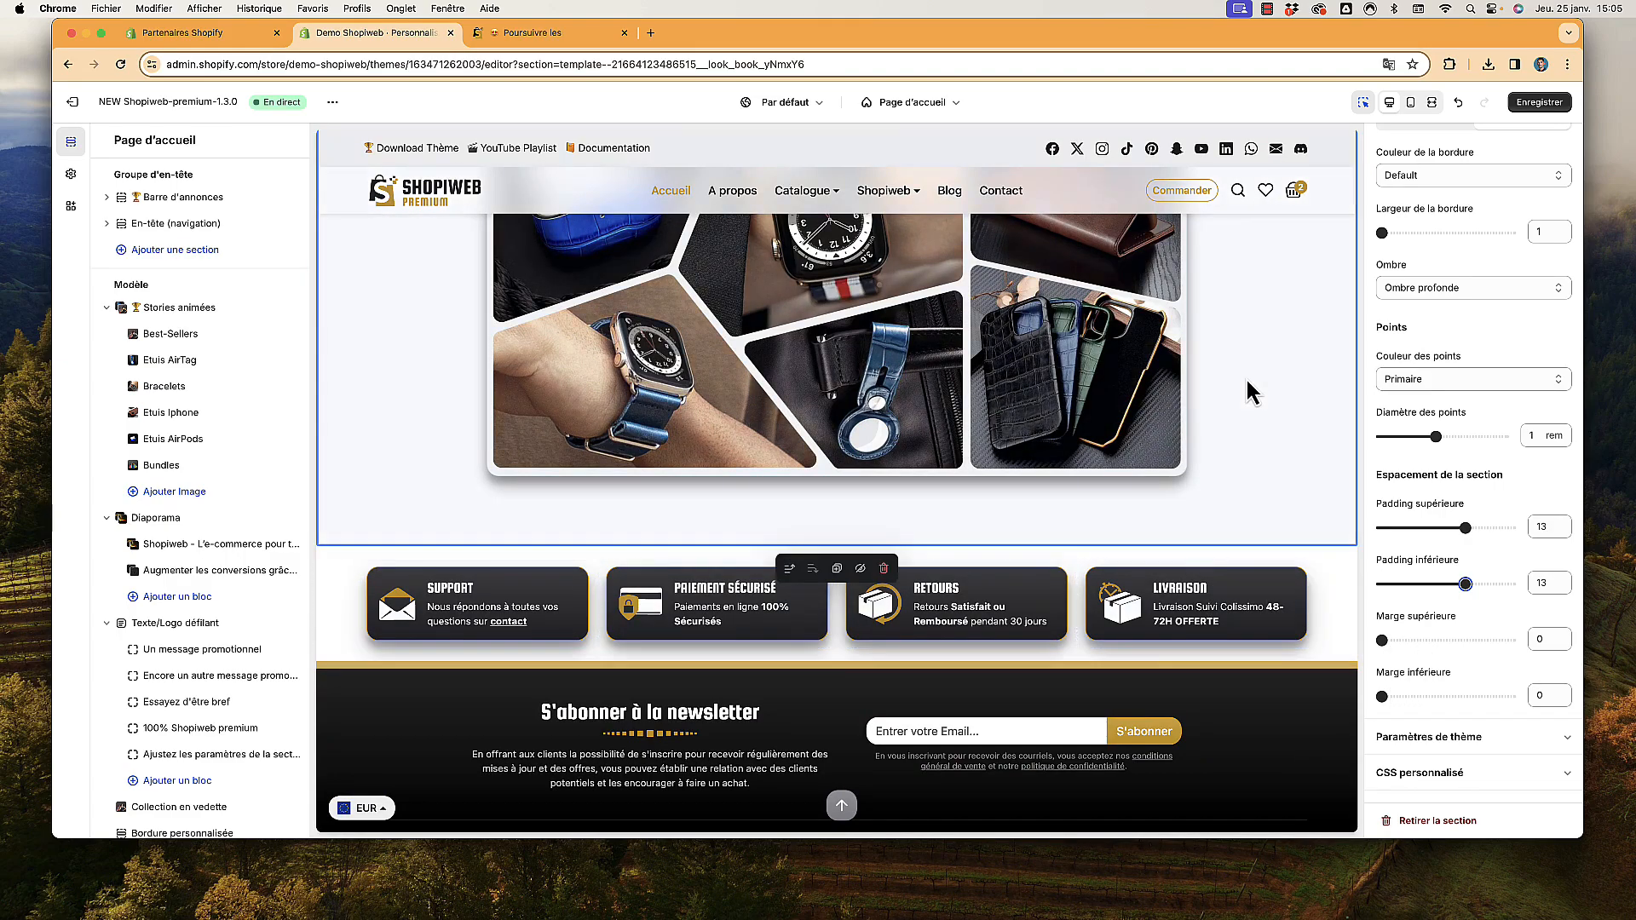
scroll(1246, 380, up, 3)
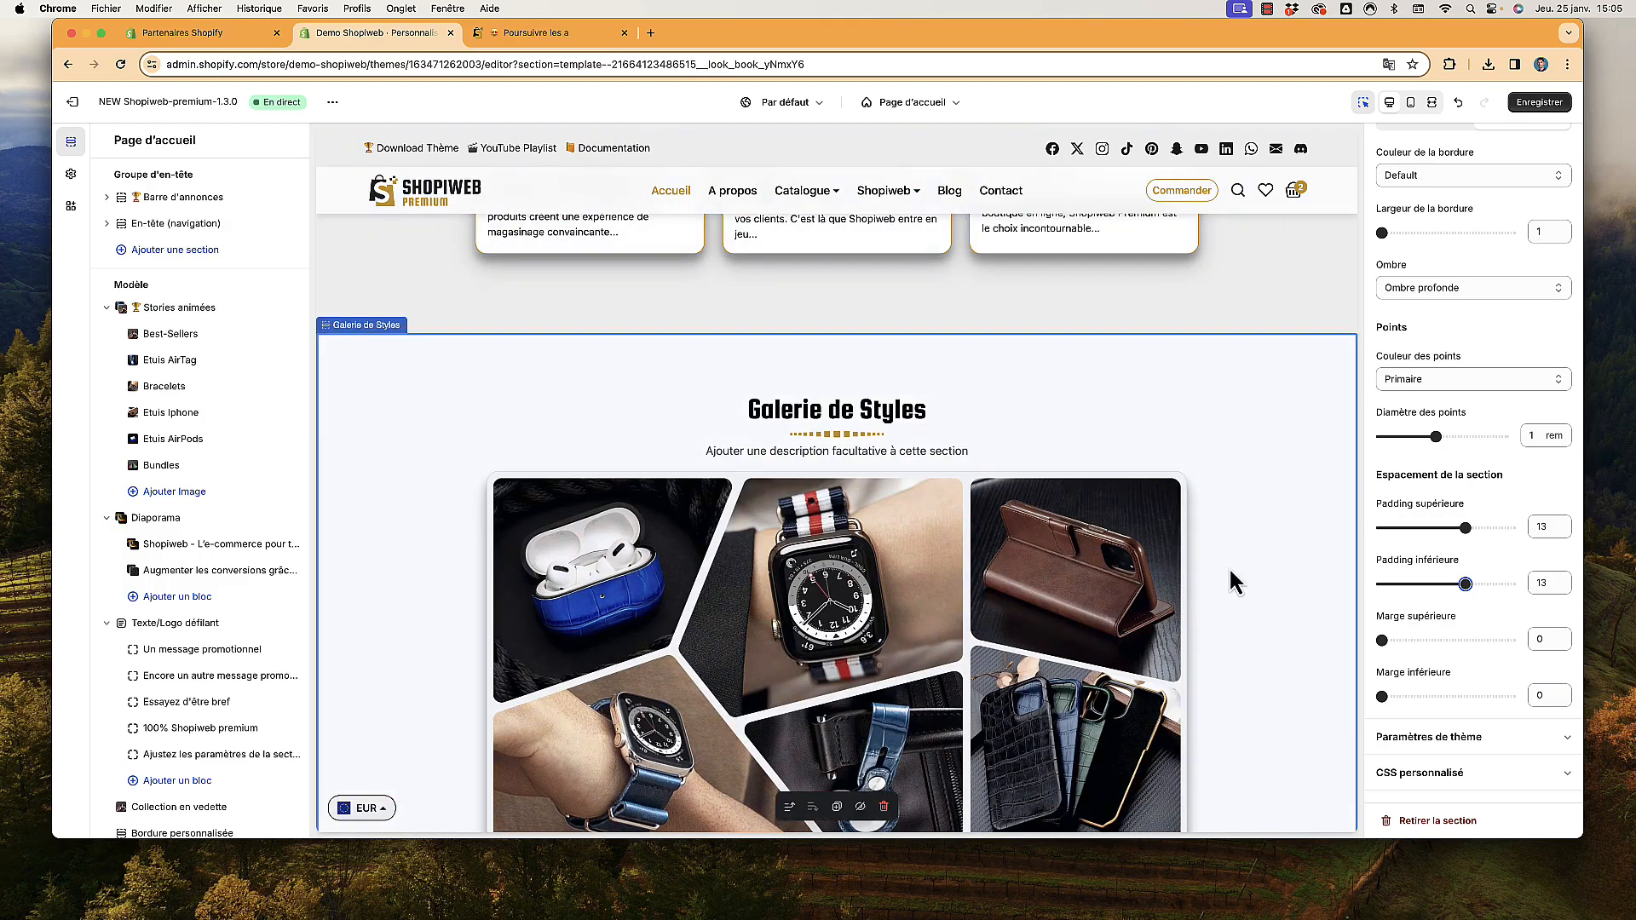
scroll(1231, 571, down, 2)
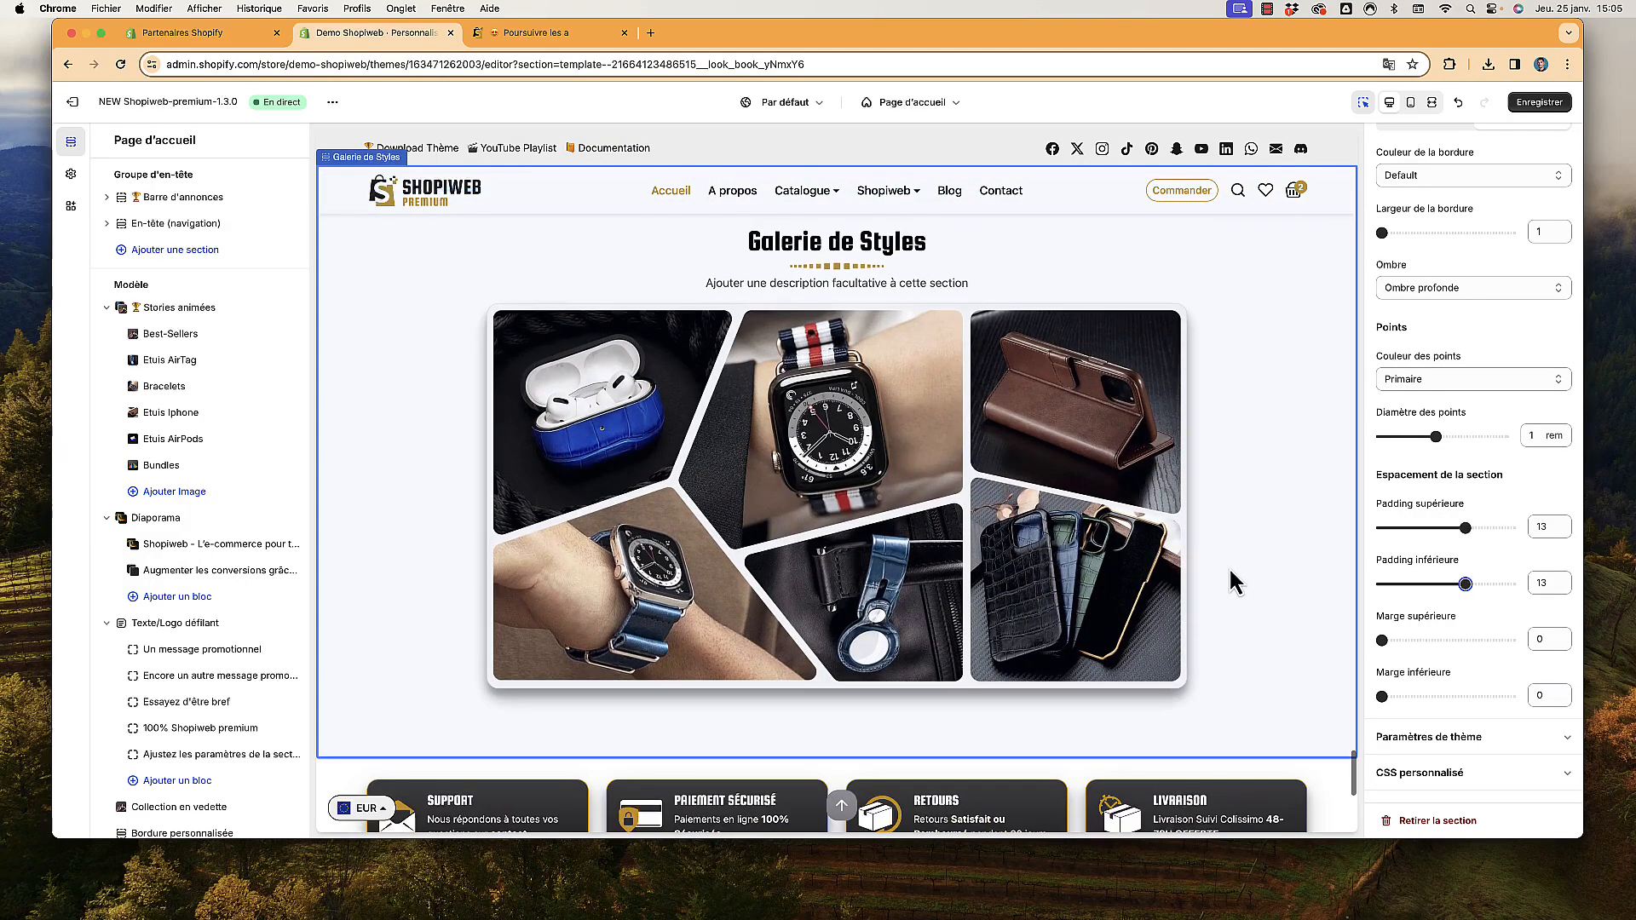
click(1539, 102)
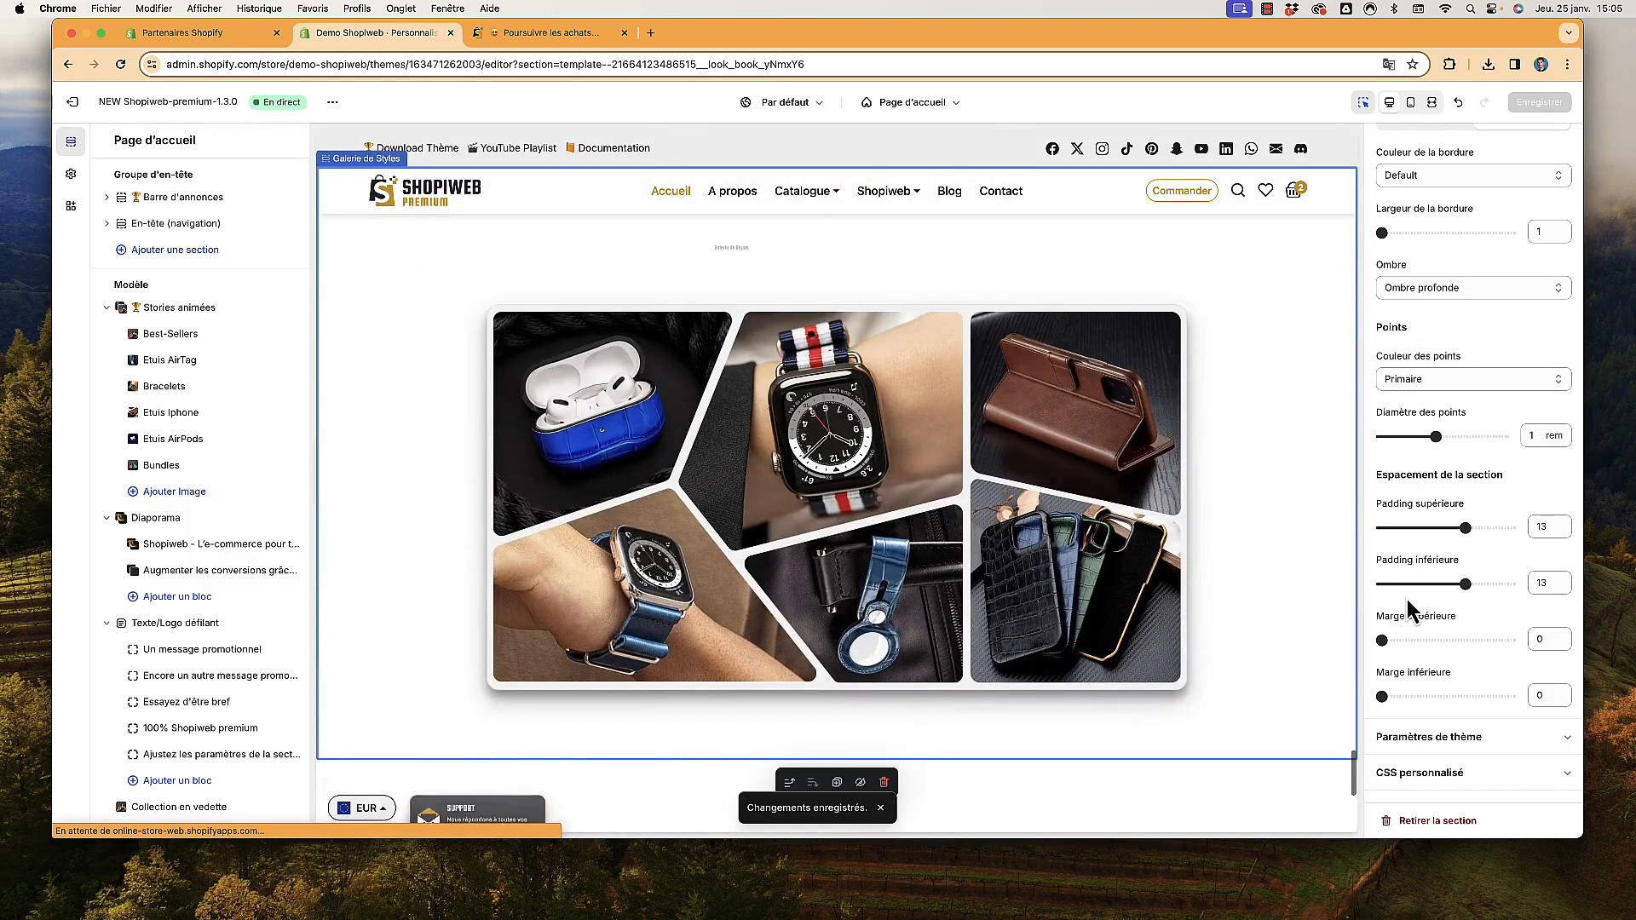
Add a point to the Galerie de Styles section and open its block settings
scroll(198, 545, down, 10)
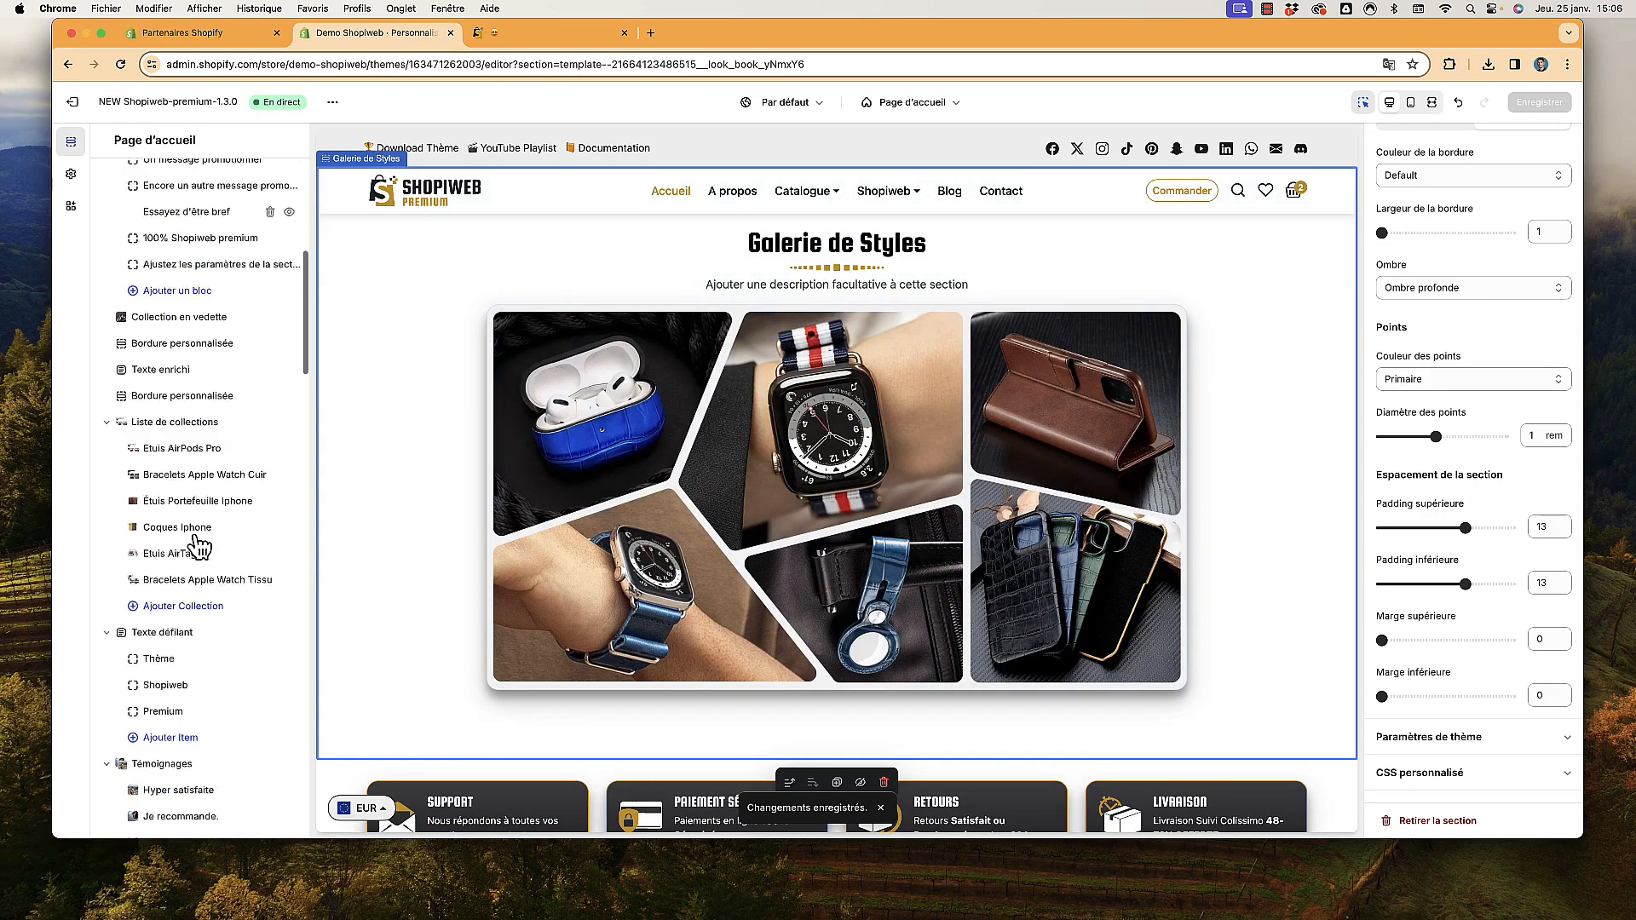
scroll(198, 545, down, 10)
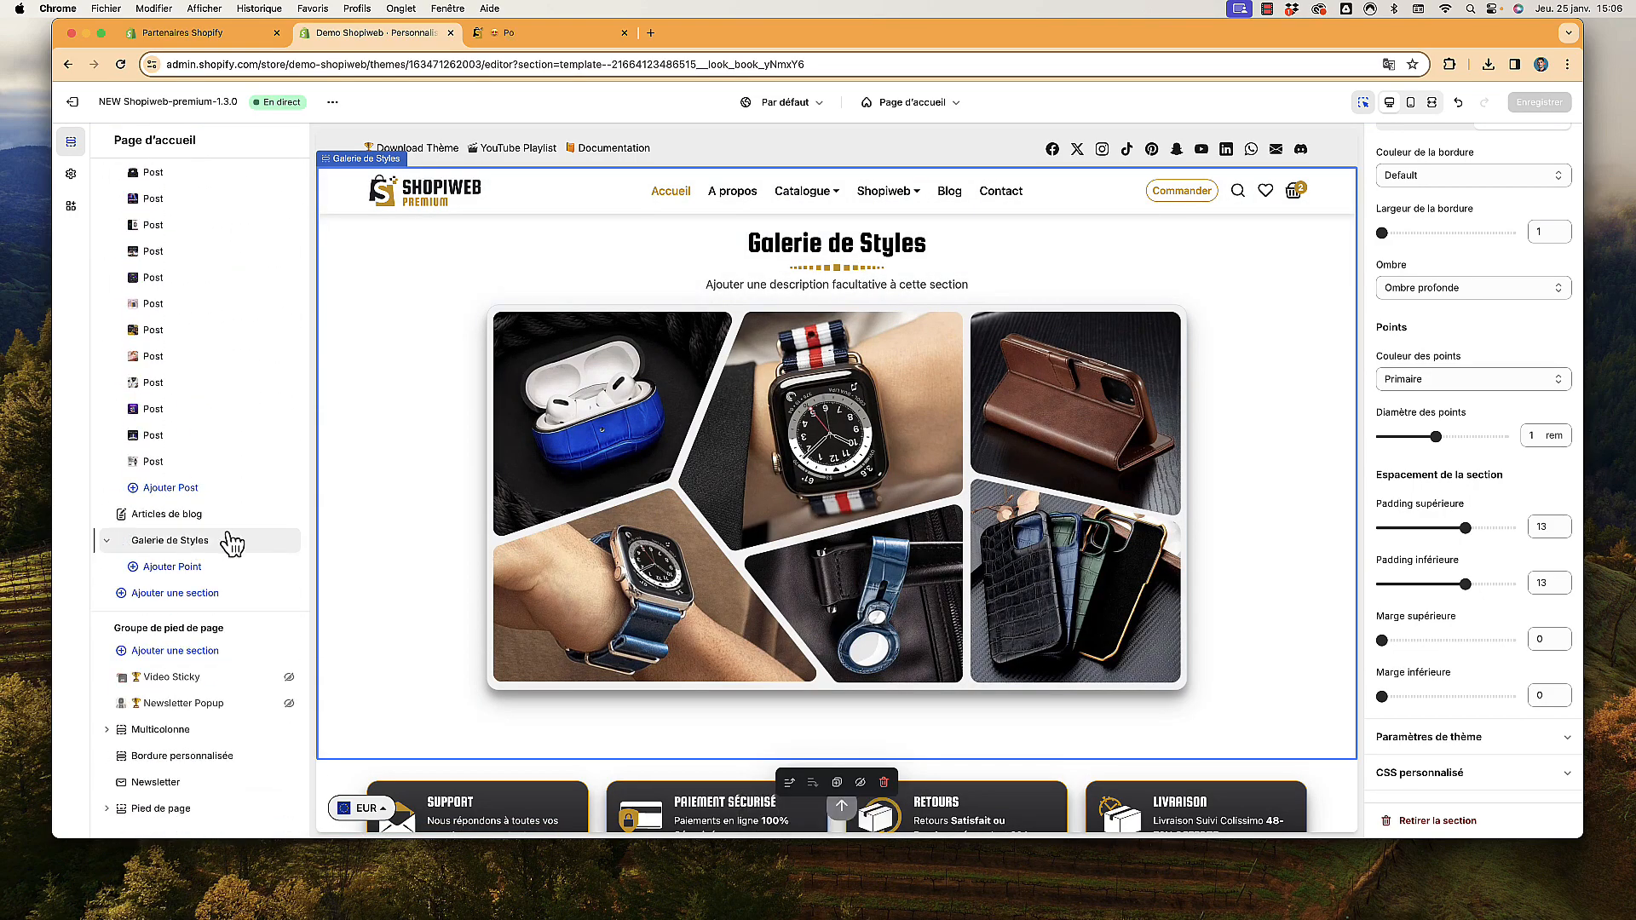
click(162, 571)
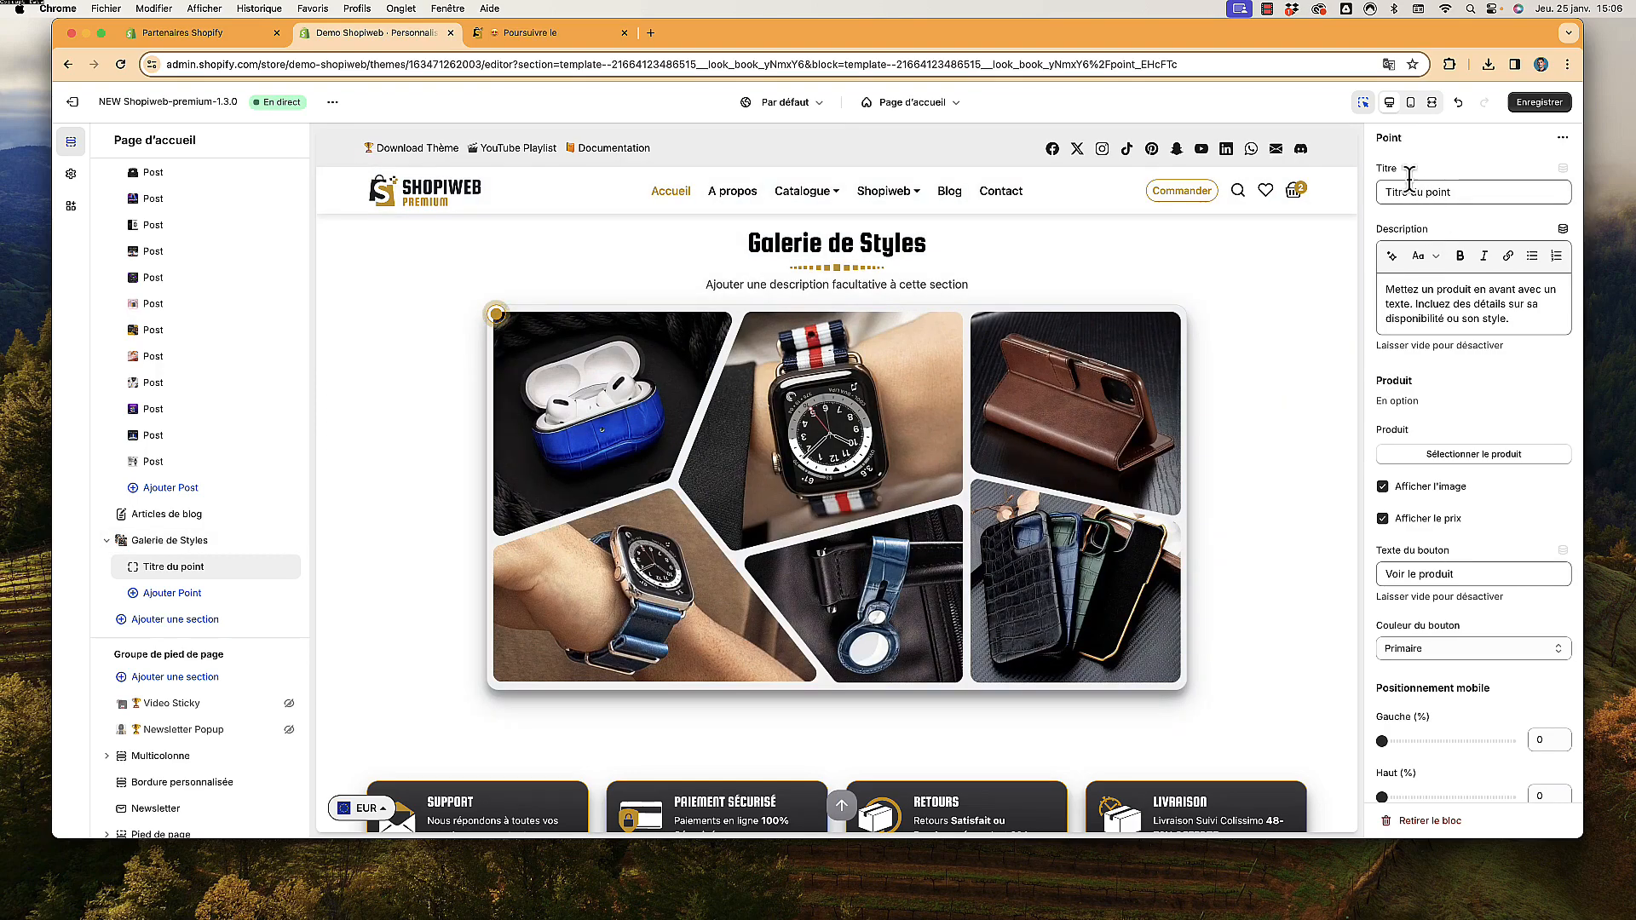
click(501, 322)
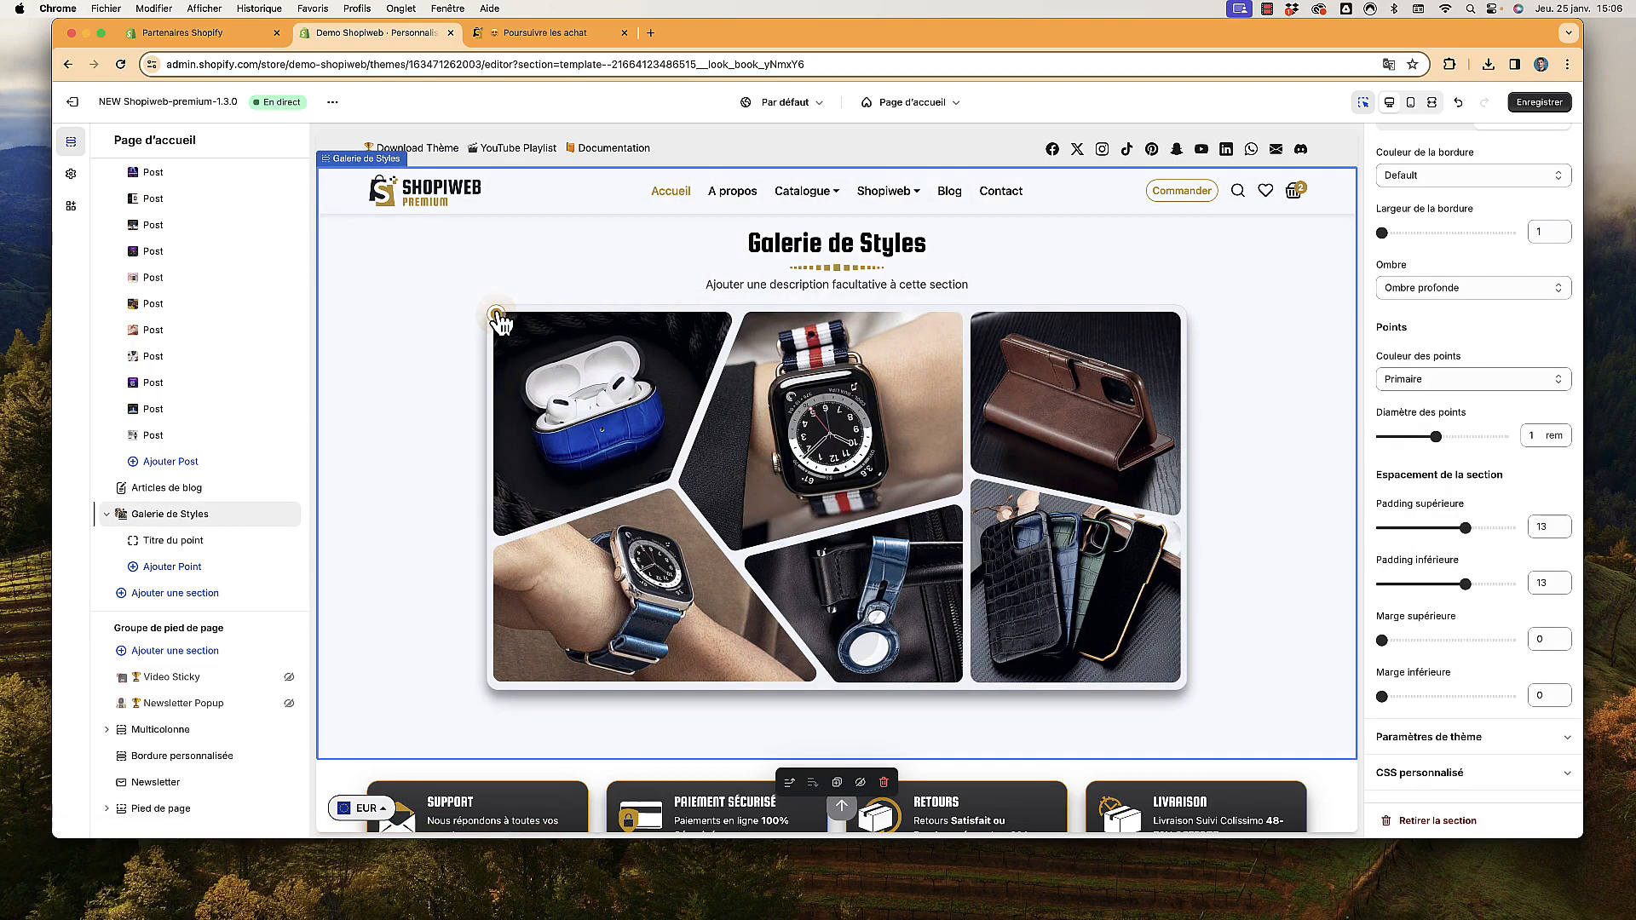
click(173, 541)
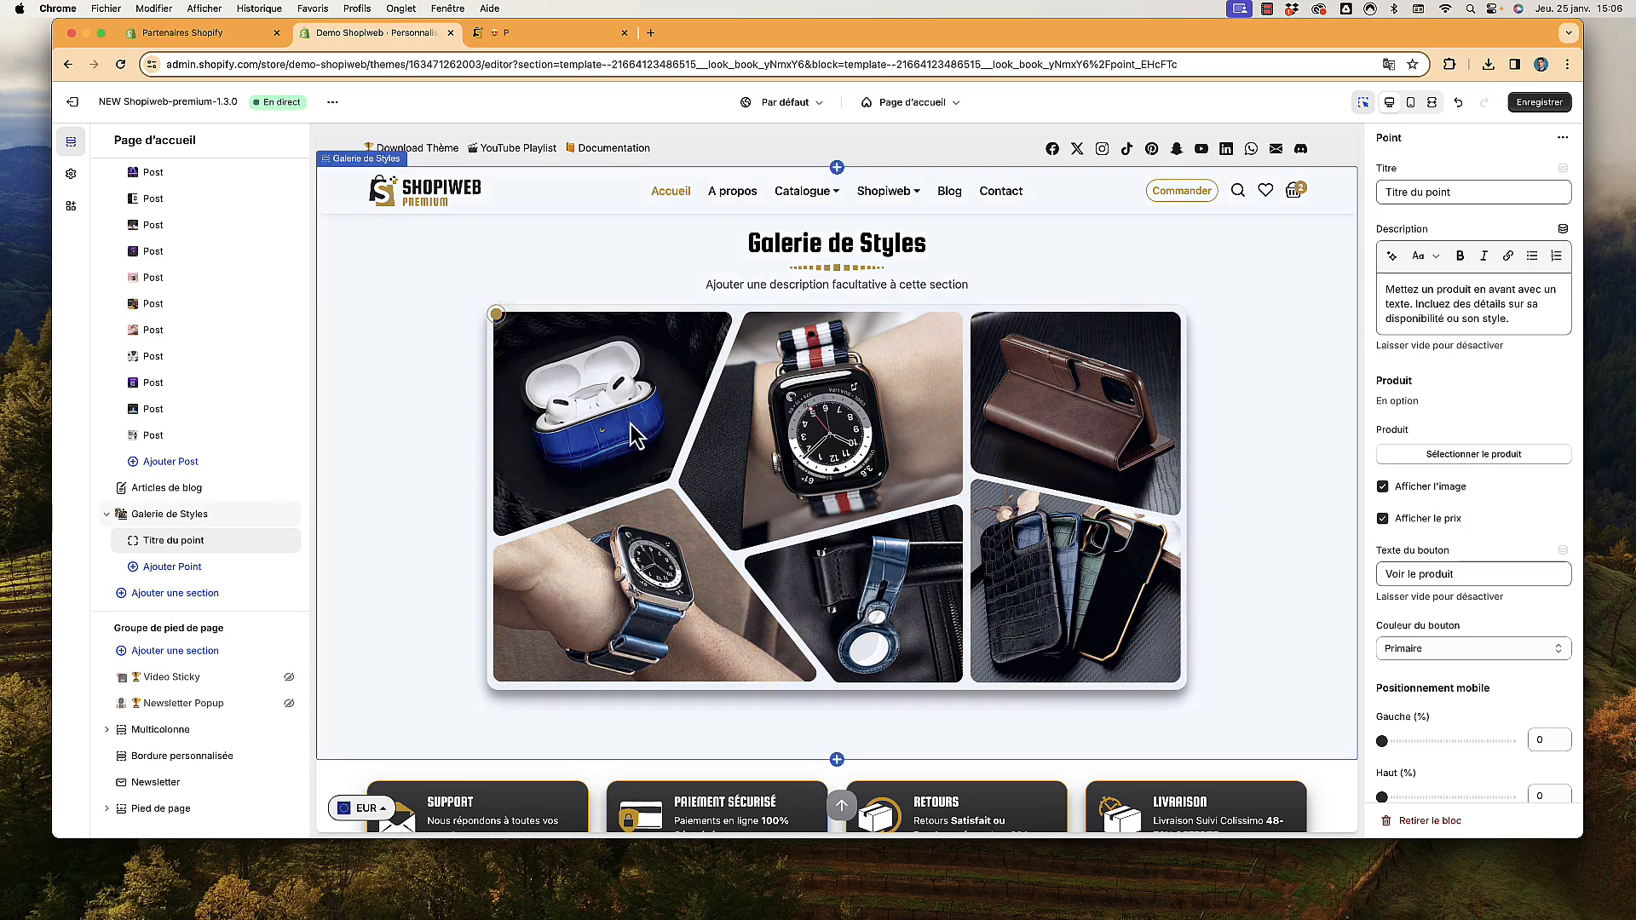
Link the product Etui AirPods Pro Summer to the new point
click(1470, 456)
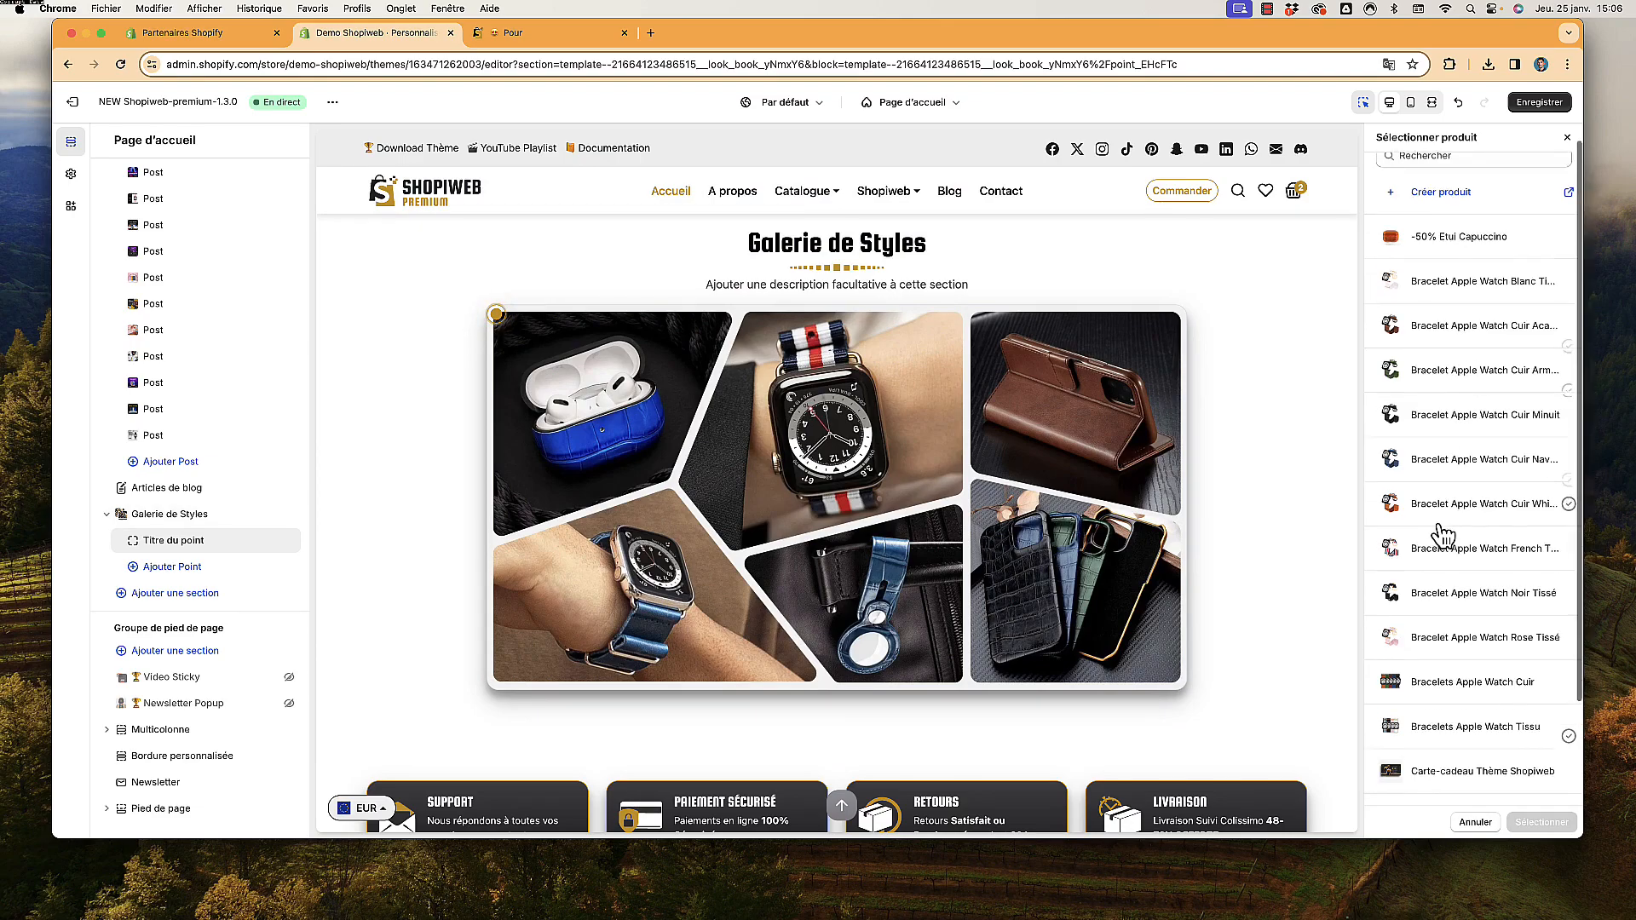
scroll(1448, 562, down, 3)
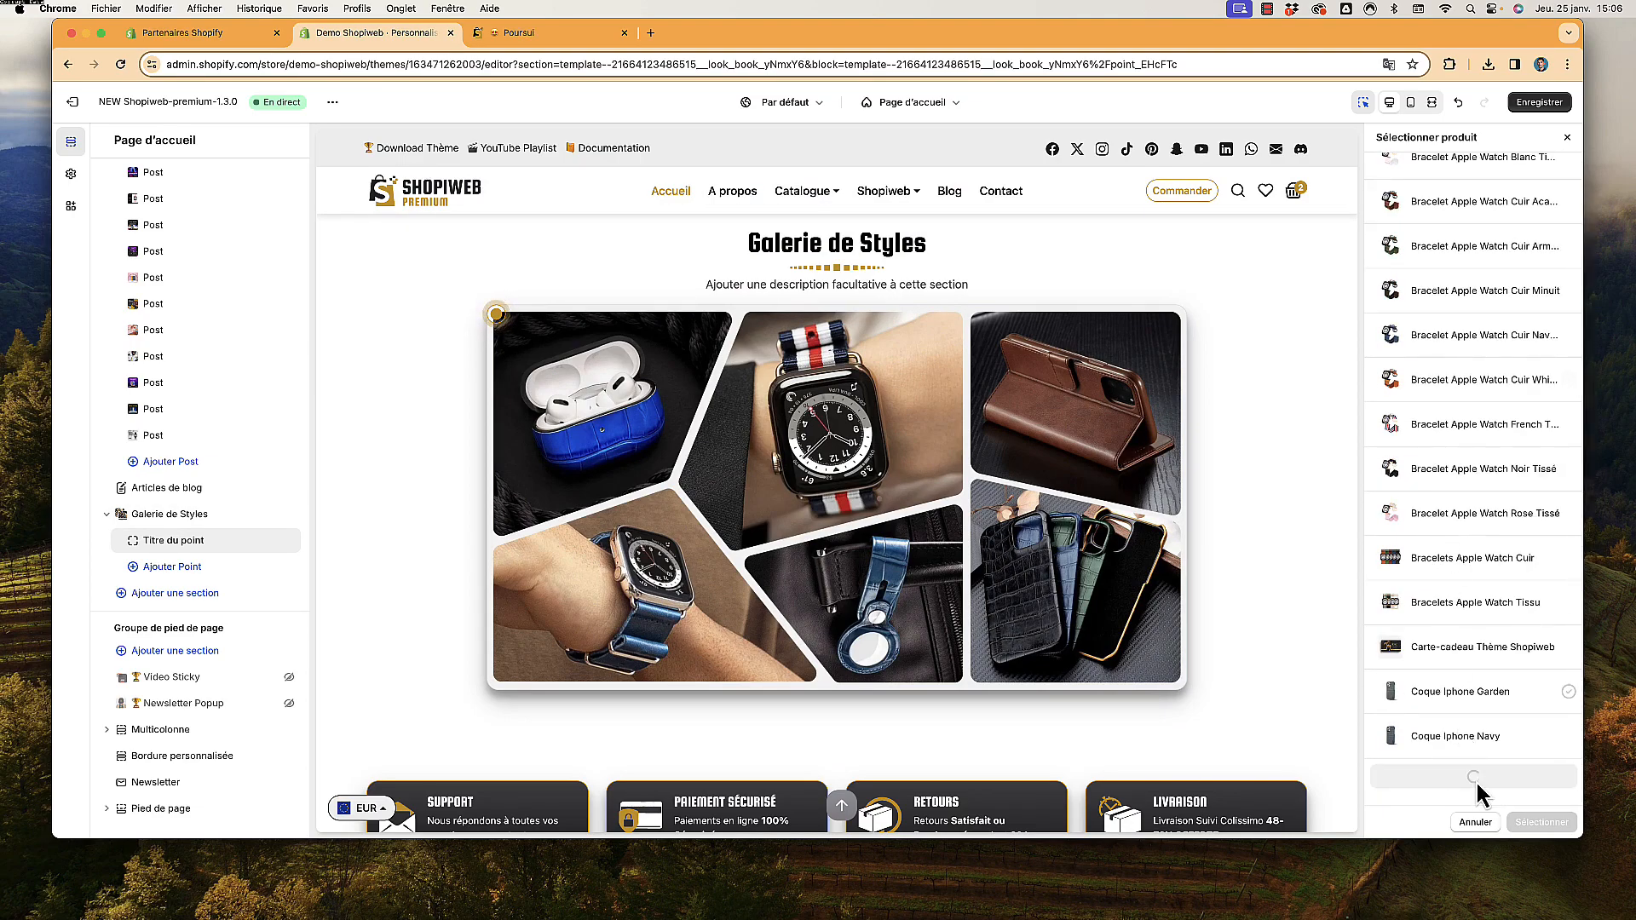
scroll(1461, 780, down, 10)
scroll(1463, 780, down, 2)
click(1444, 571)
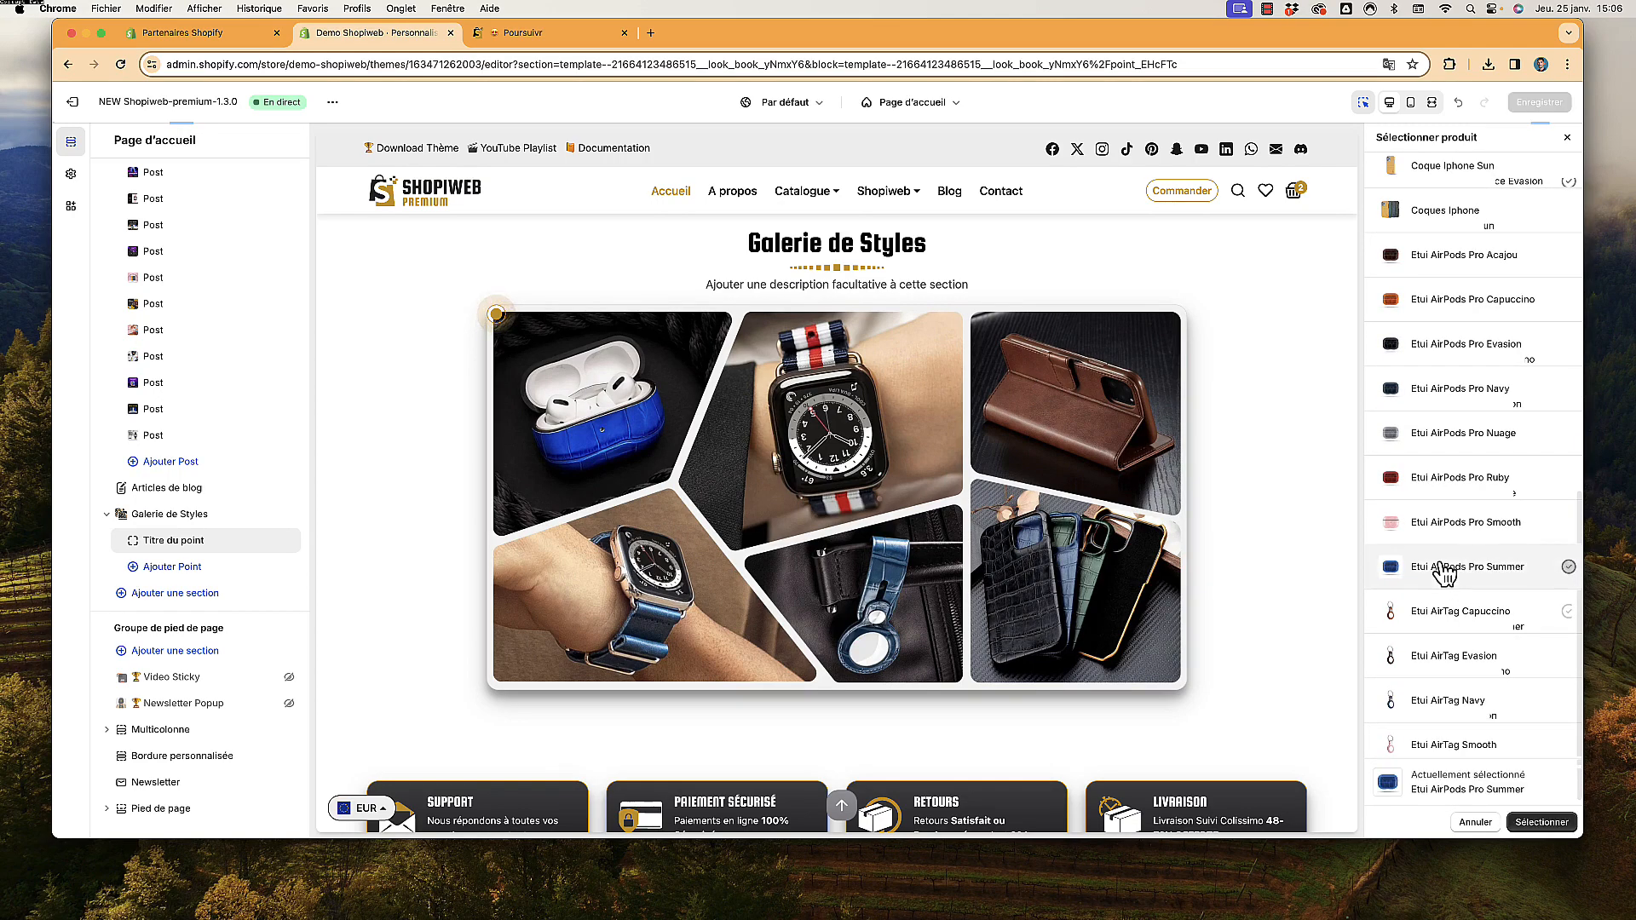
click(1542, 823)
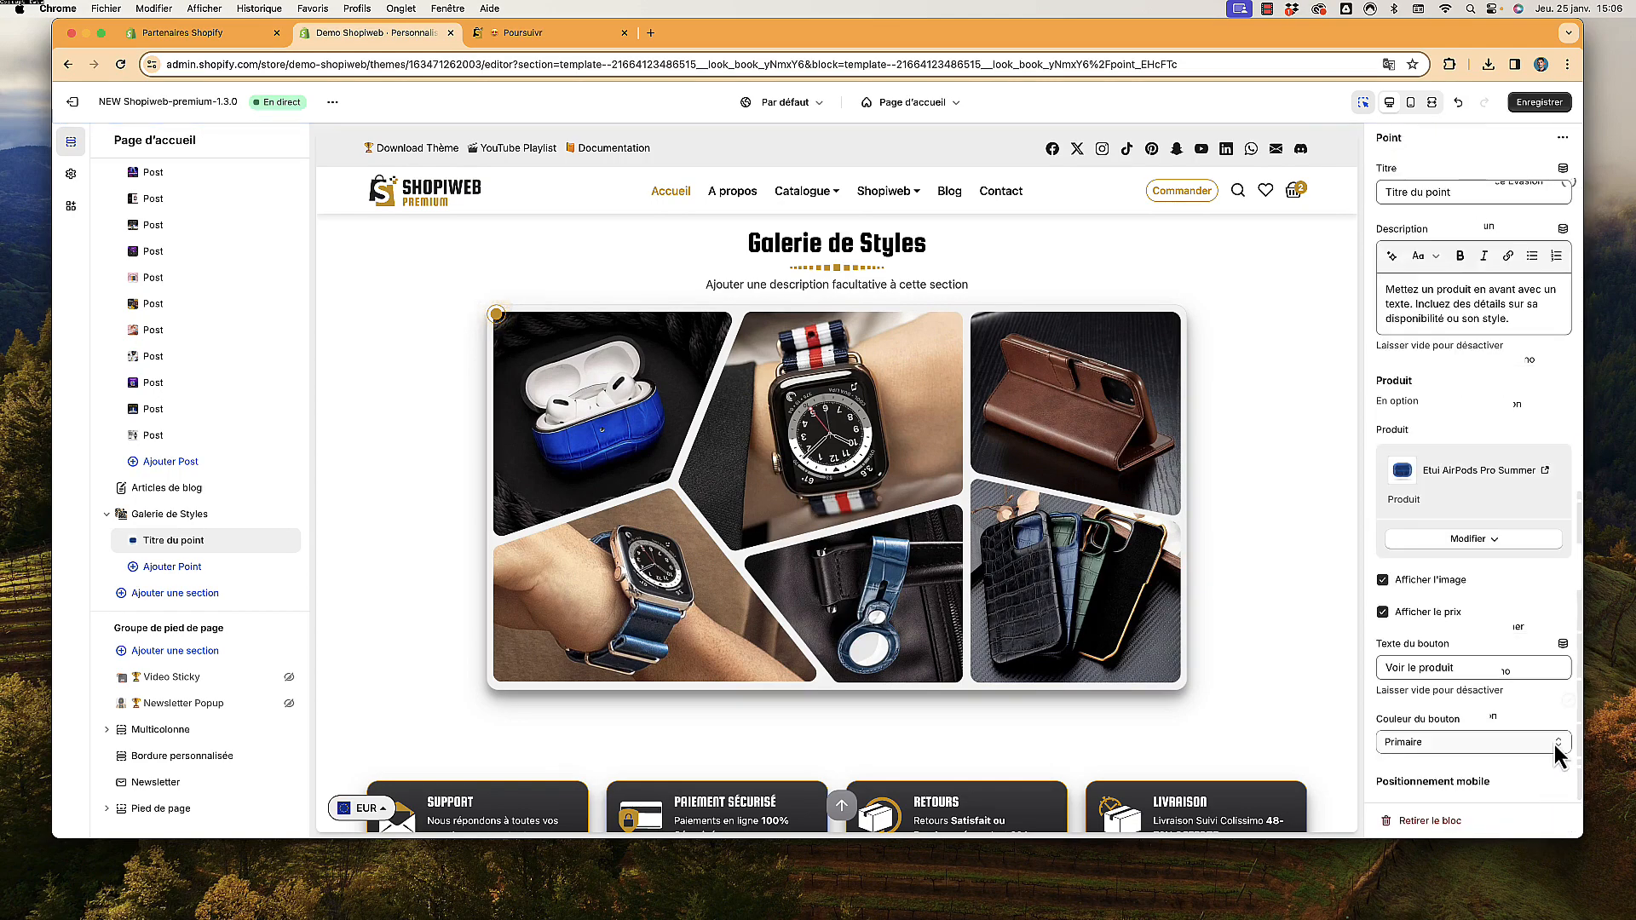
Examine the point's title, description, optional product display, button and mobile positioning settings
scroll(1478, 503, down, 3)
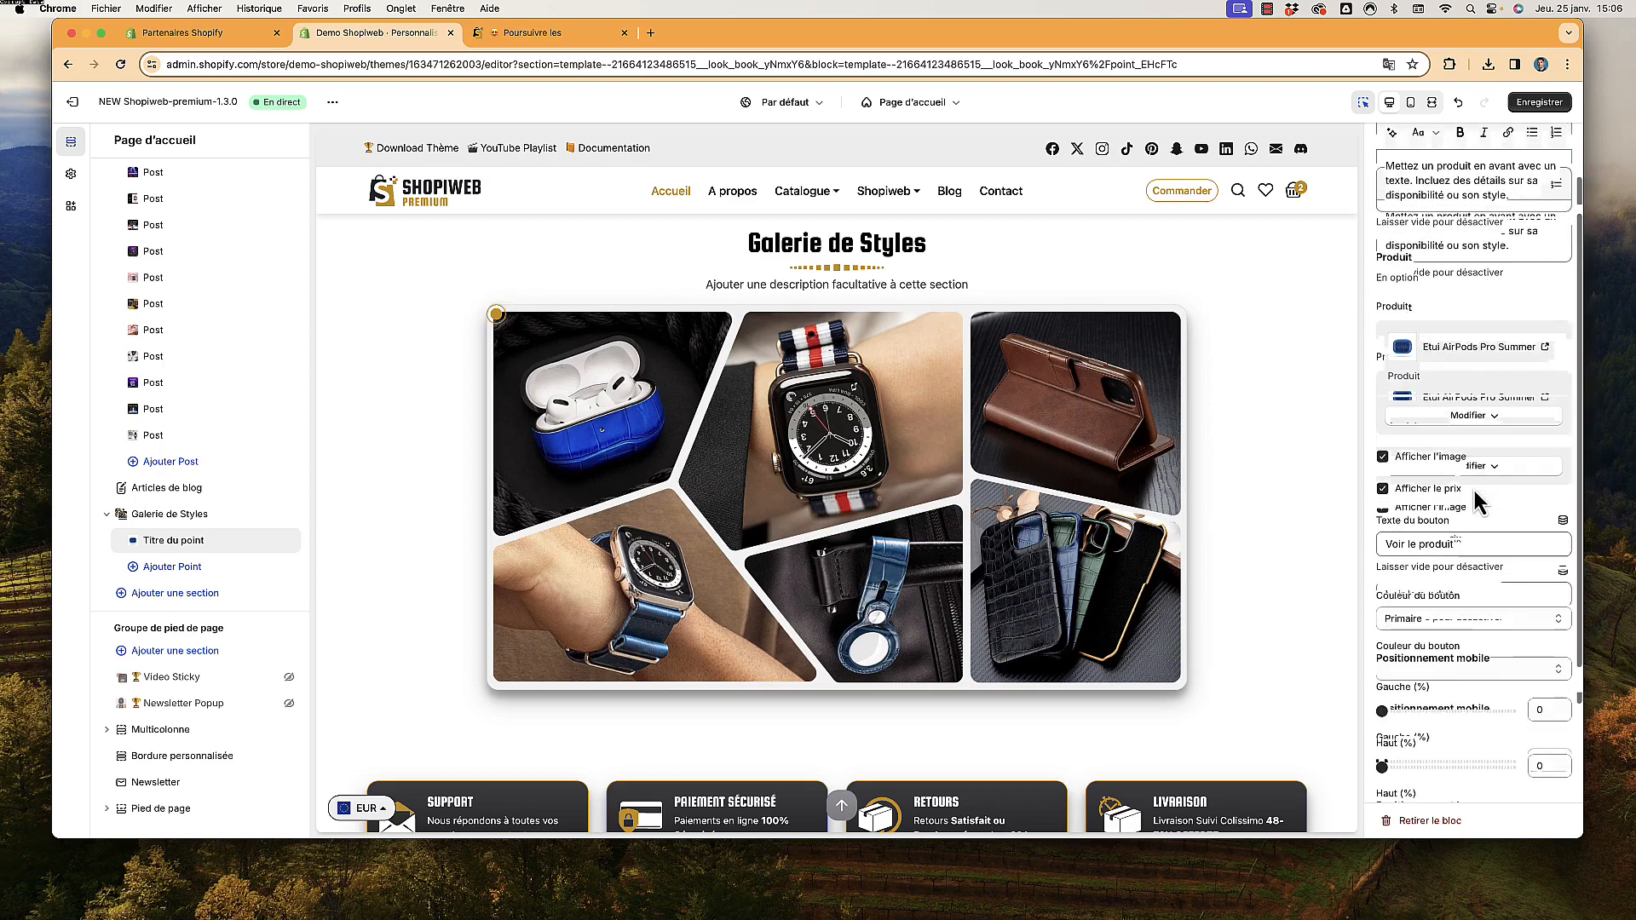
drag(1378, 277, 1455, 281)
scroll(1456, 317, up, 1)
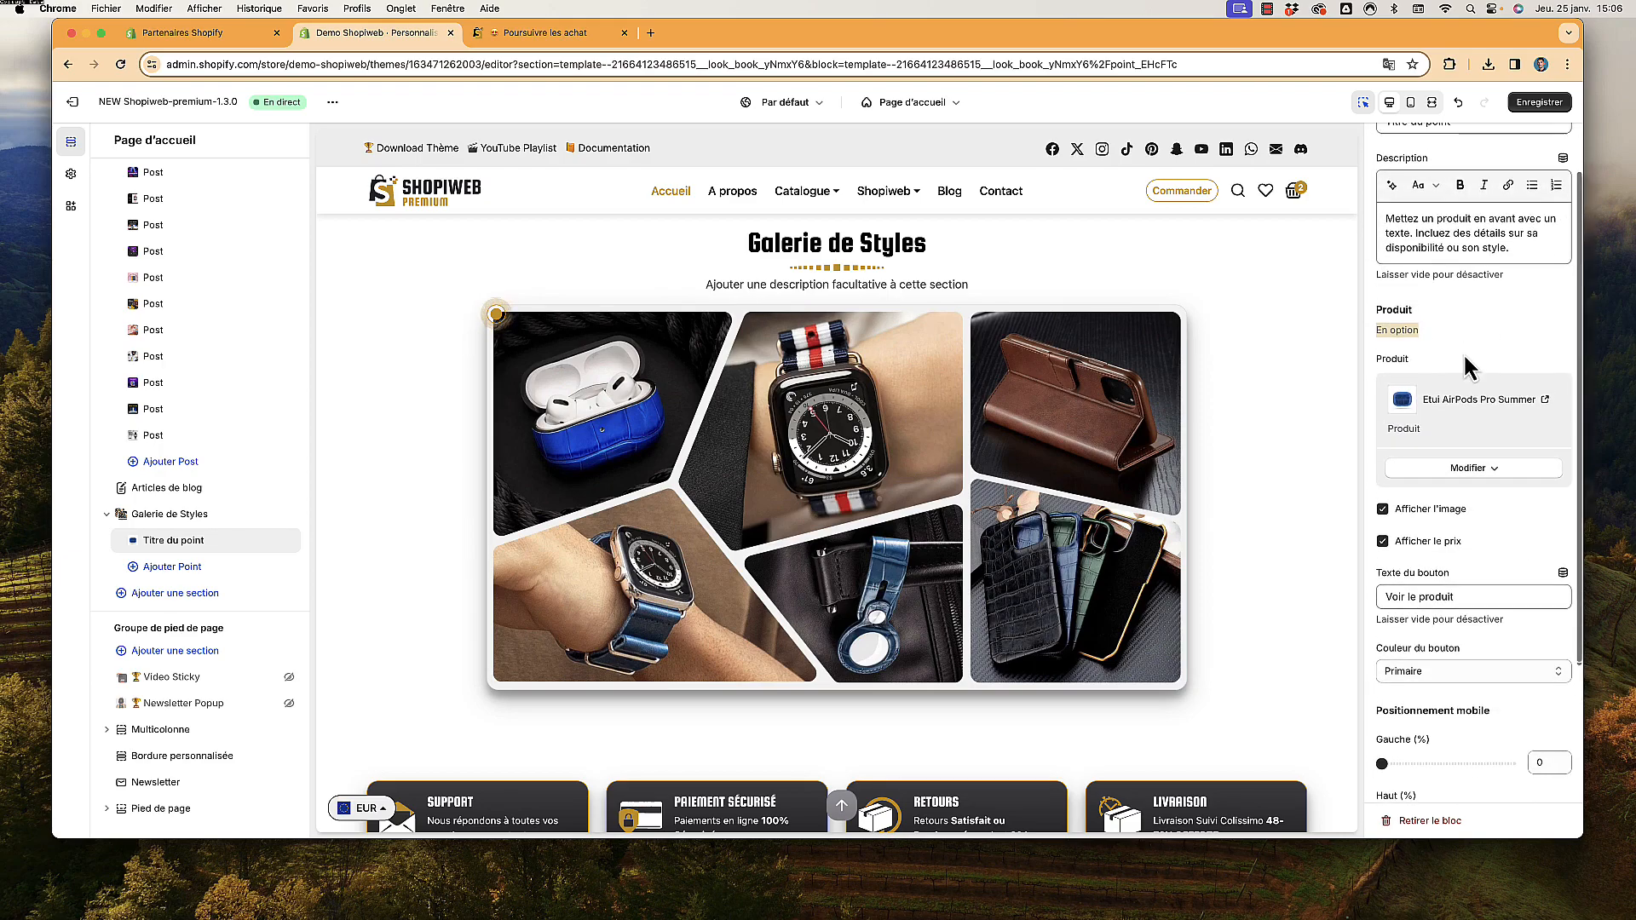
scroll(1465, 356, up, 1)
click(1469, 397)
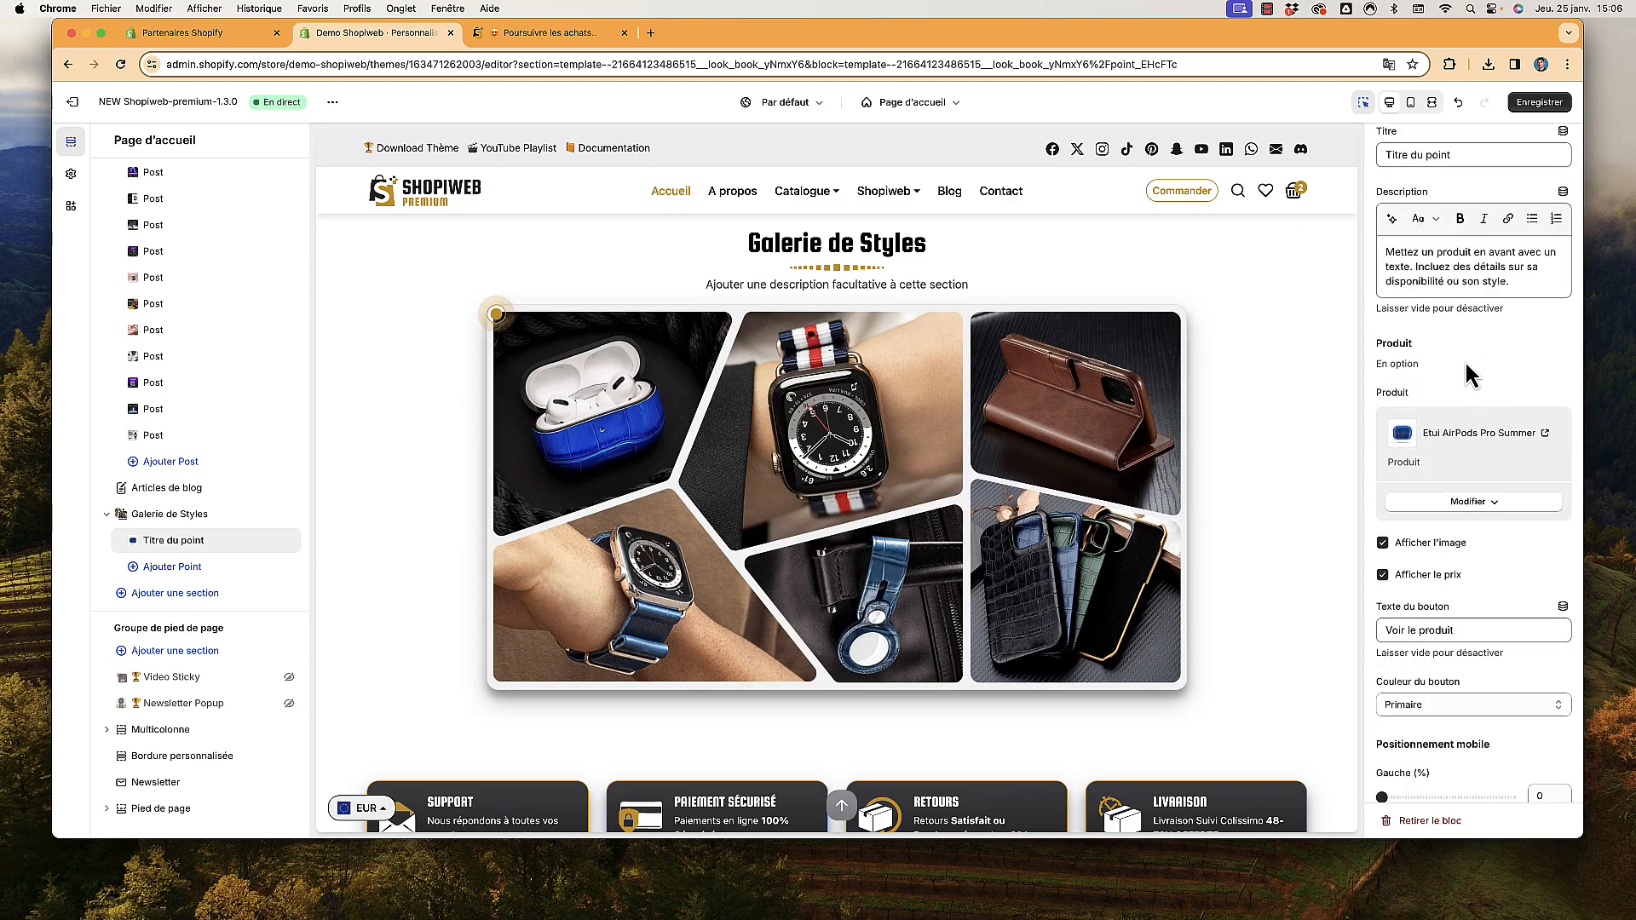
scroll(1468, 372, up, 1)
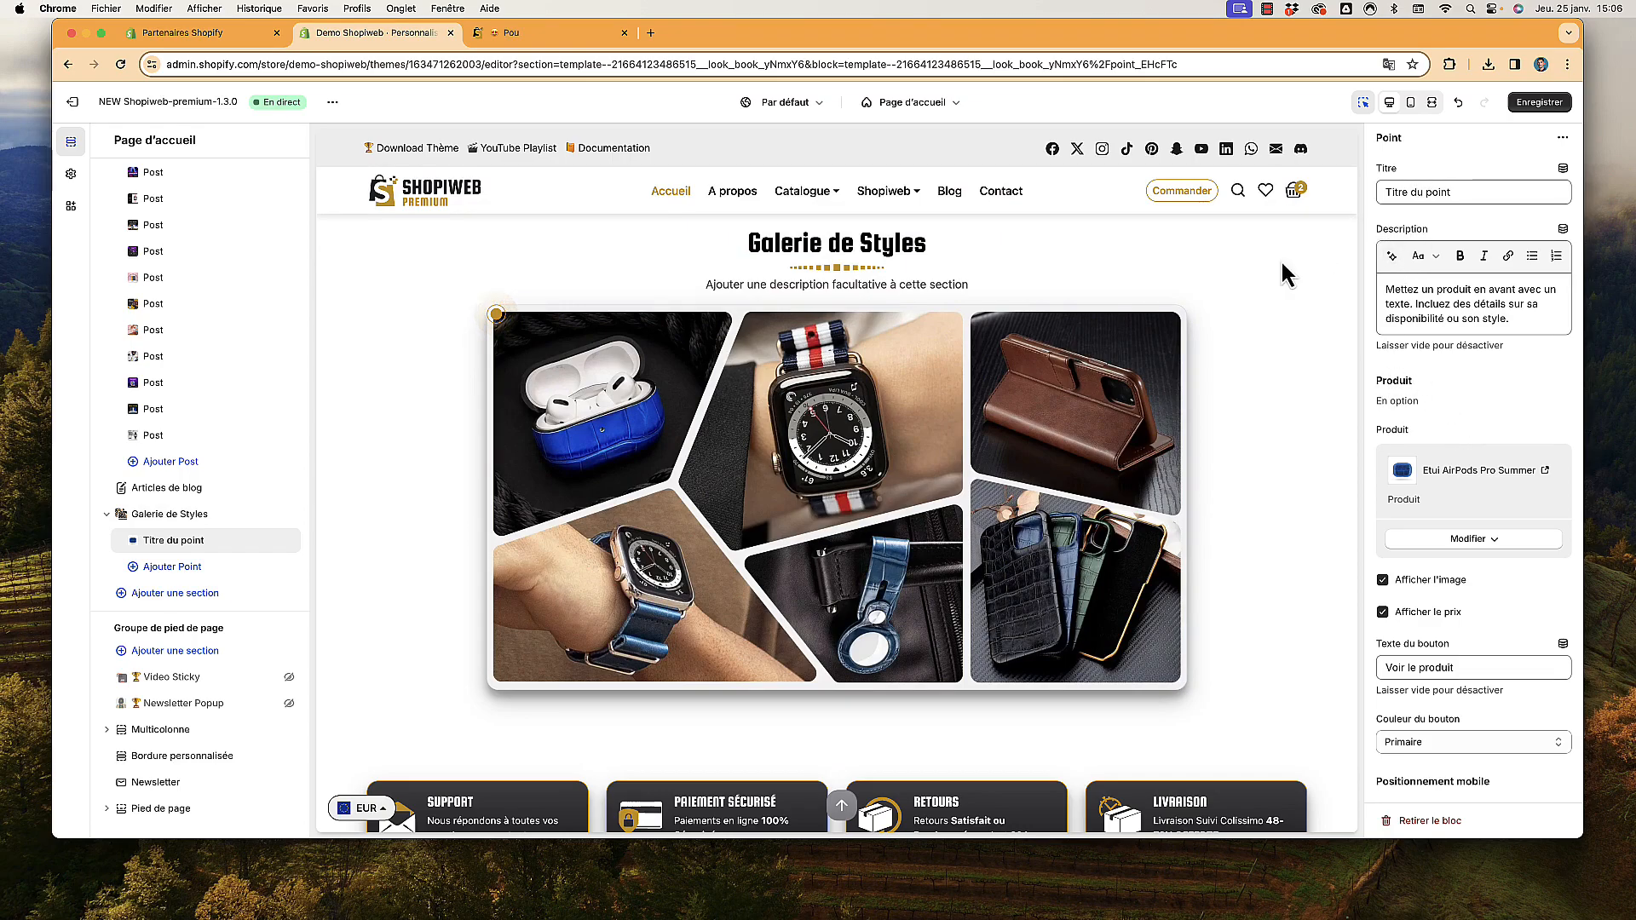
drag(1383, 192, 1493, 192)
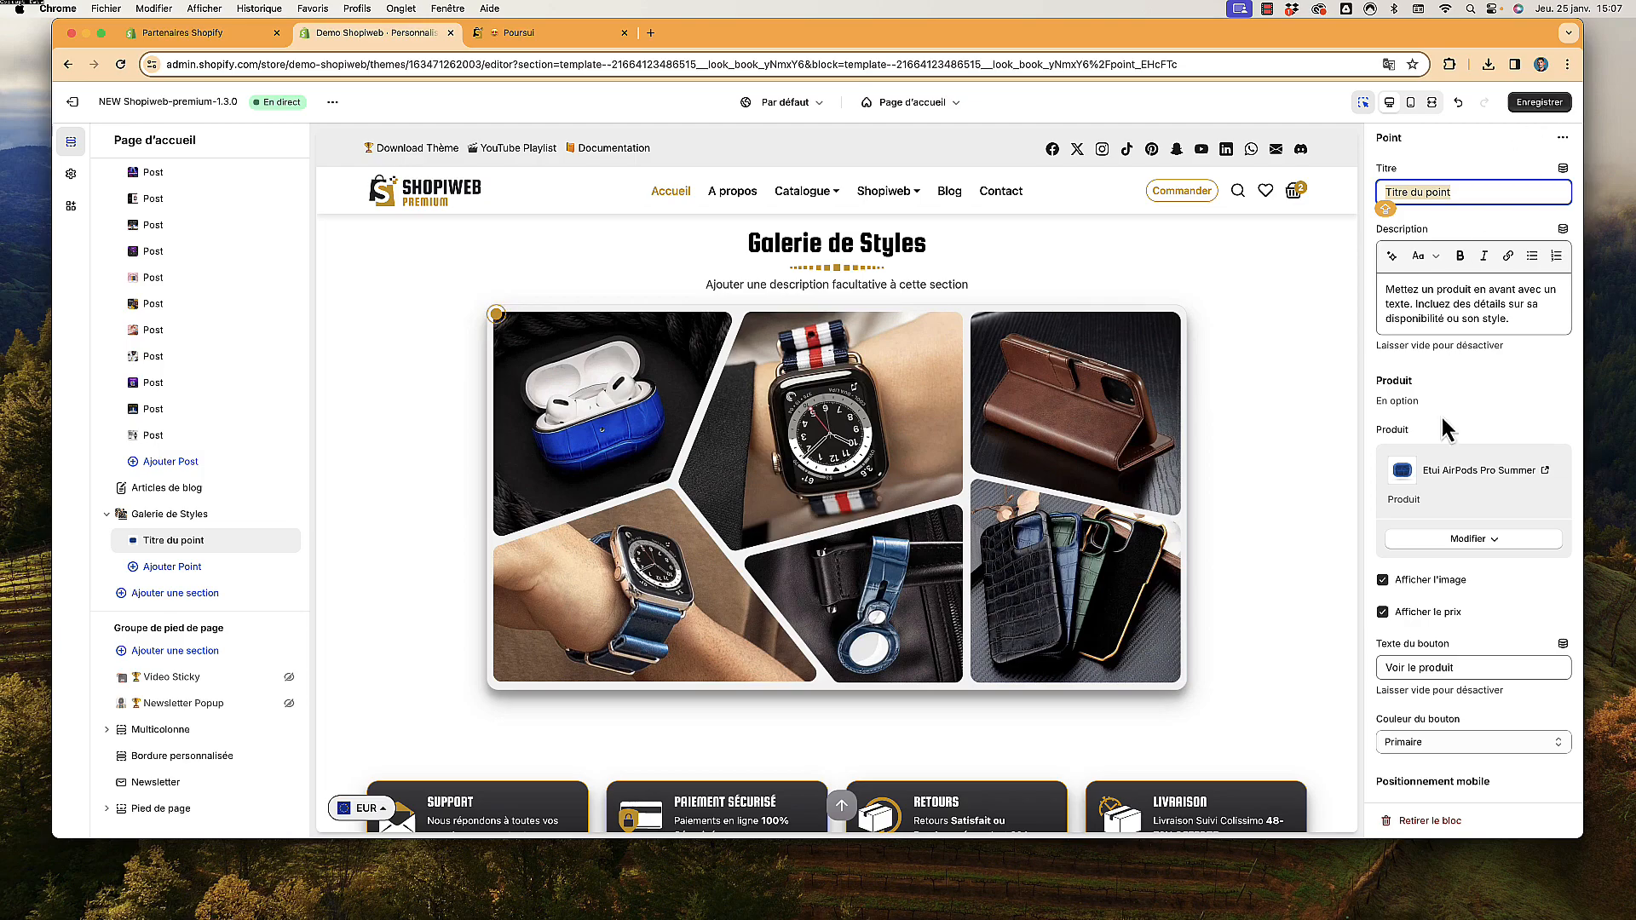
scroll(1442, 528, down, 3)
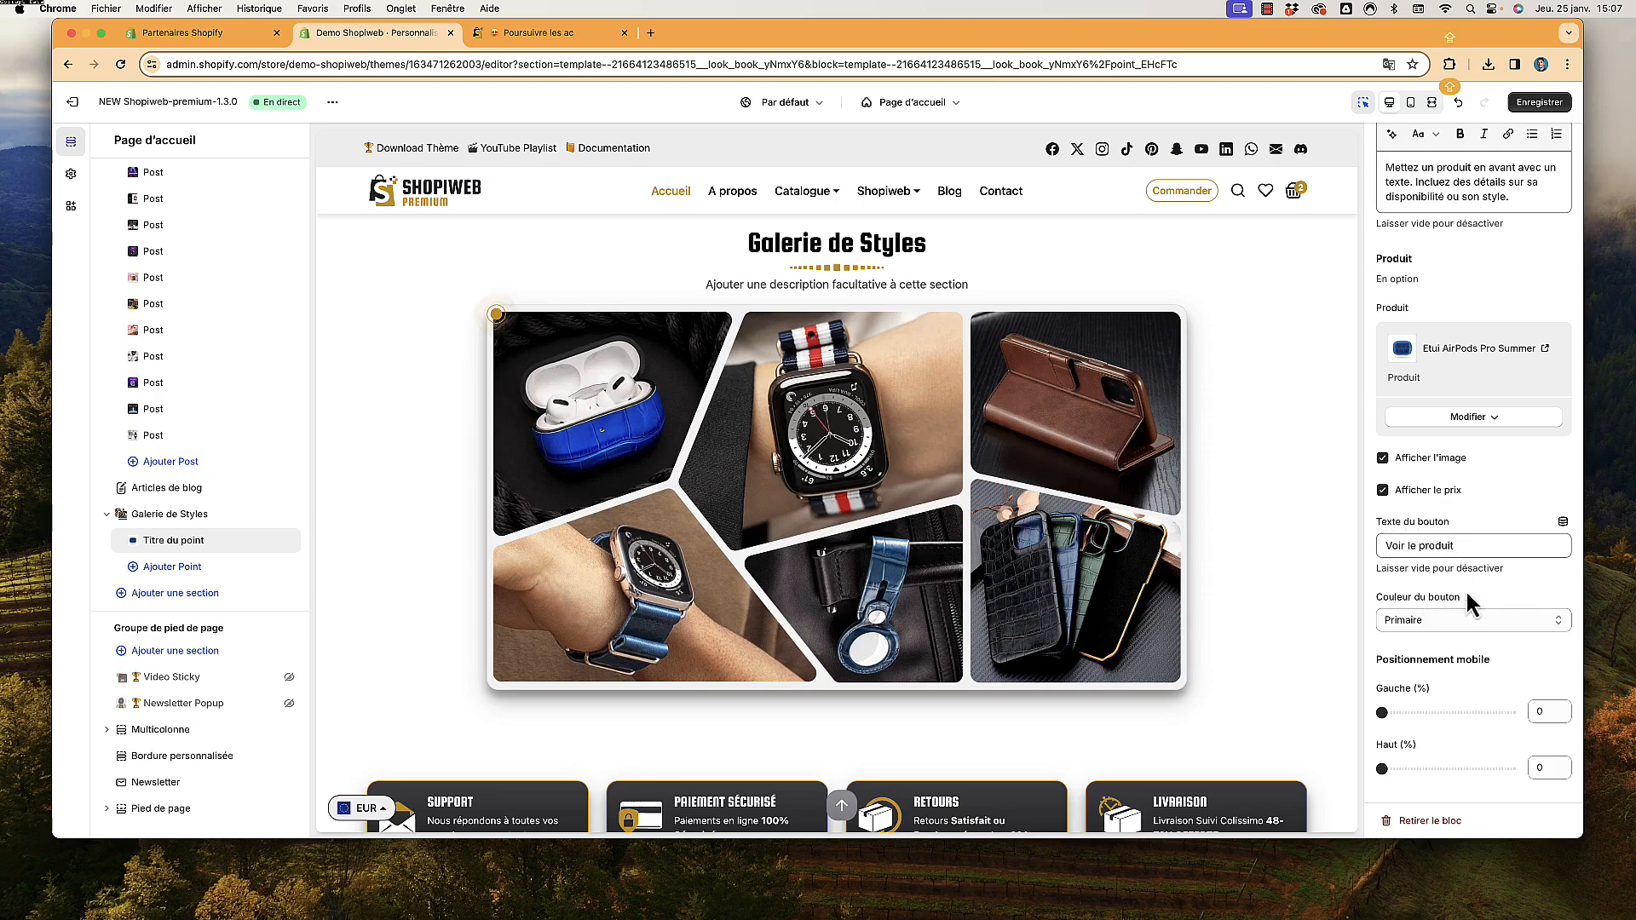
scroll(1449, 570, down, 1)
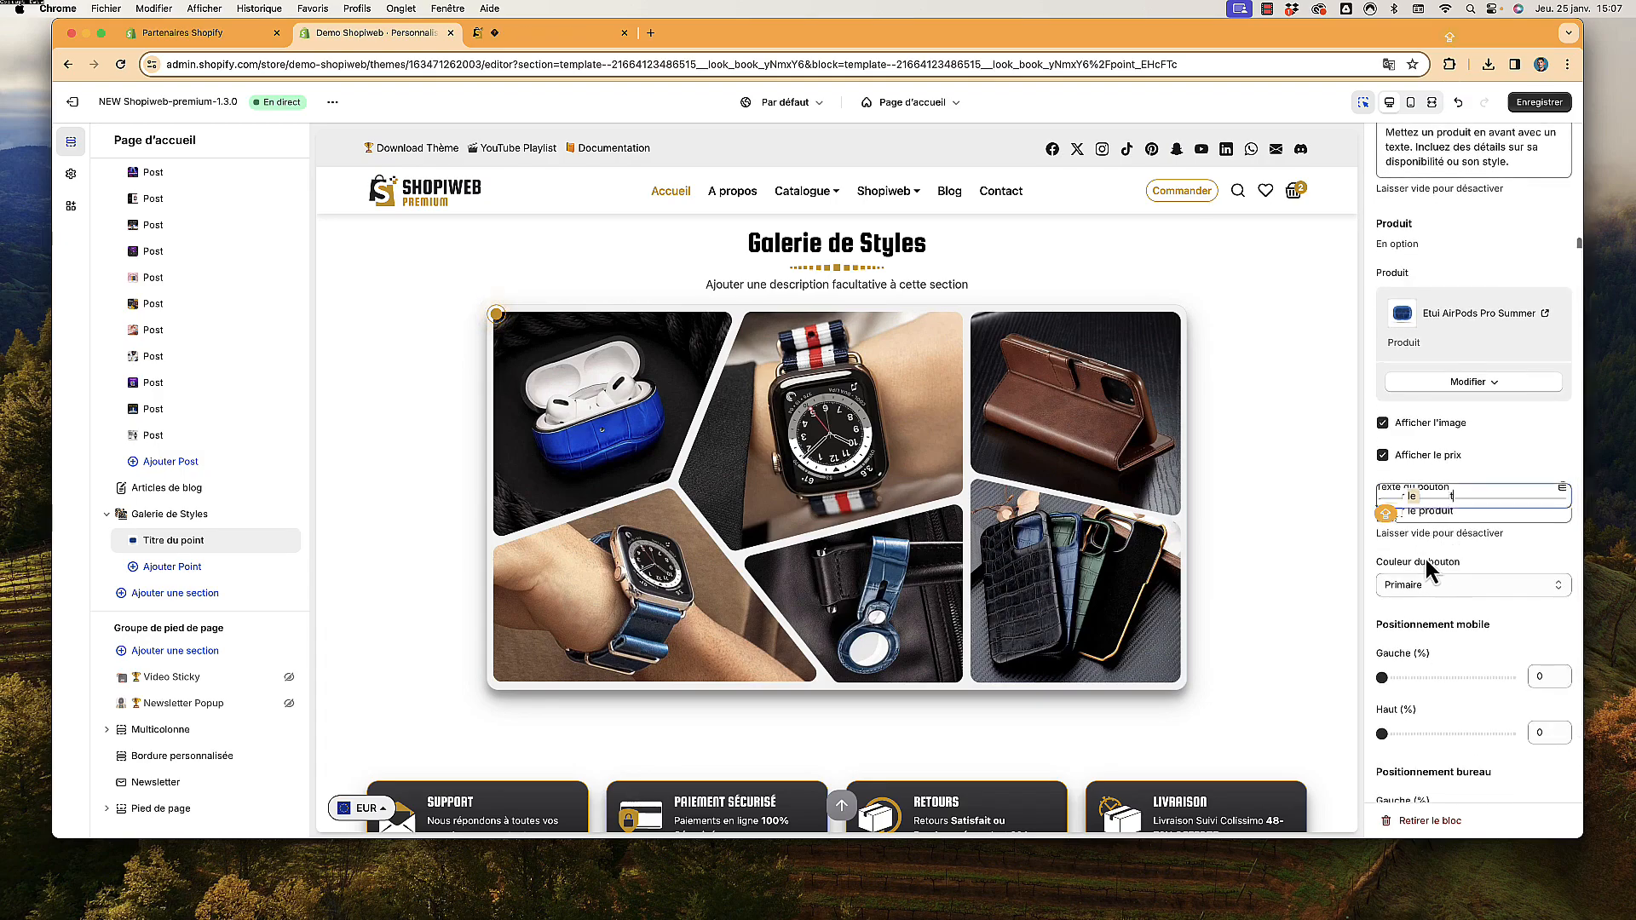
Examine the point's button text and the available button colour options, keeping the Primaire colour
drag(1465, 494, 1374, 494)
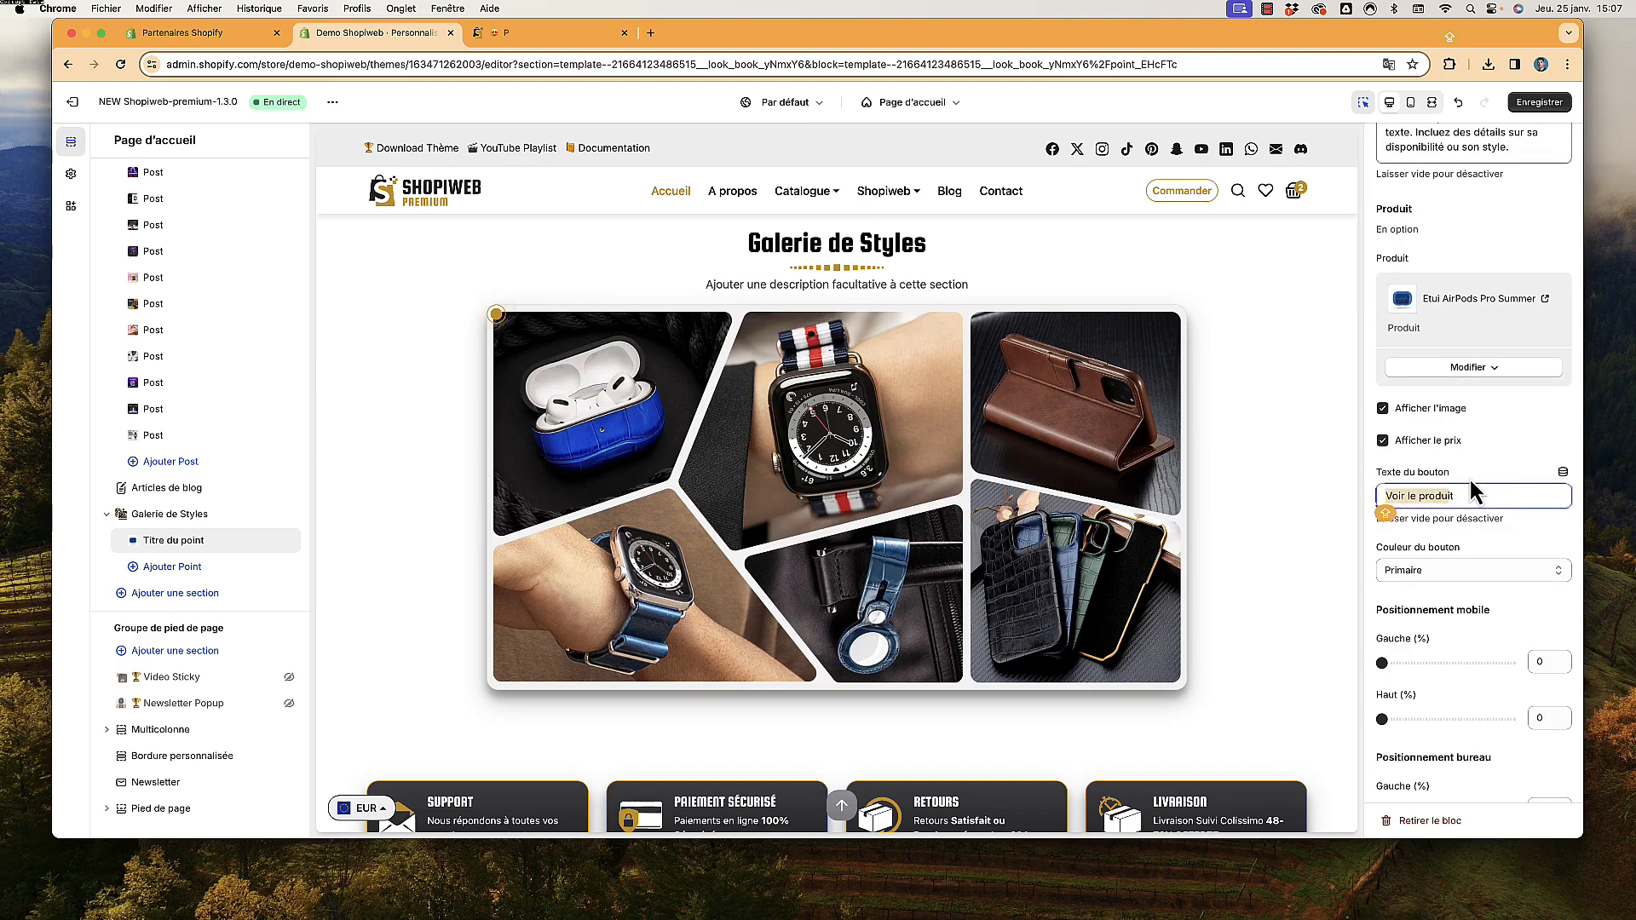
click(1456, 580)
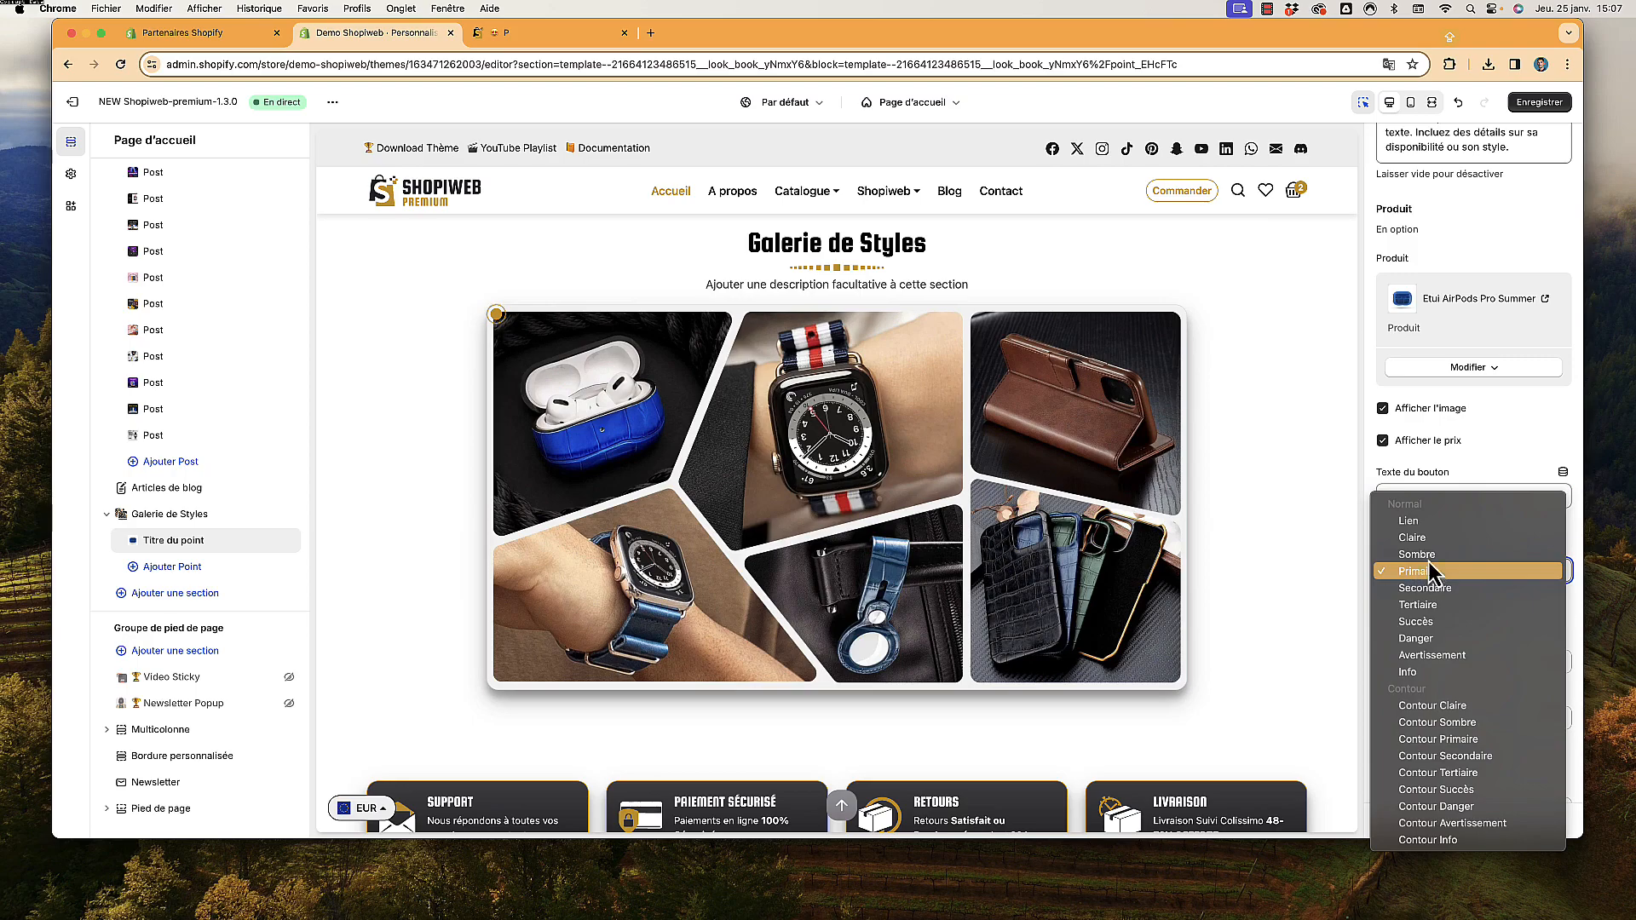
click(1432, 573)
click(1439, 576)
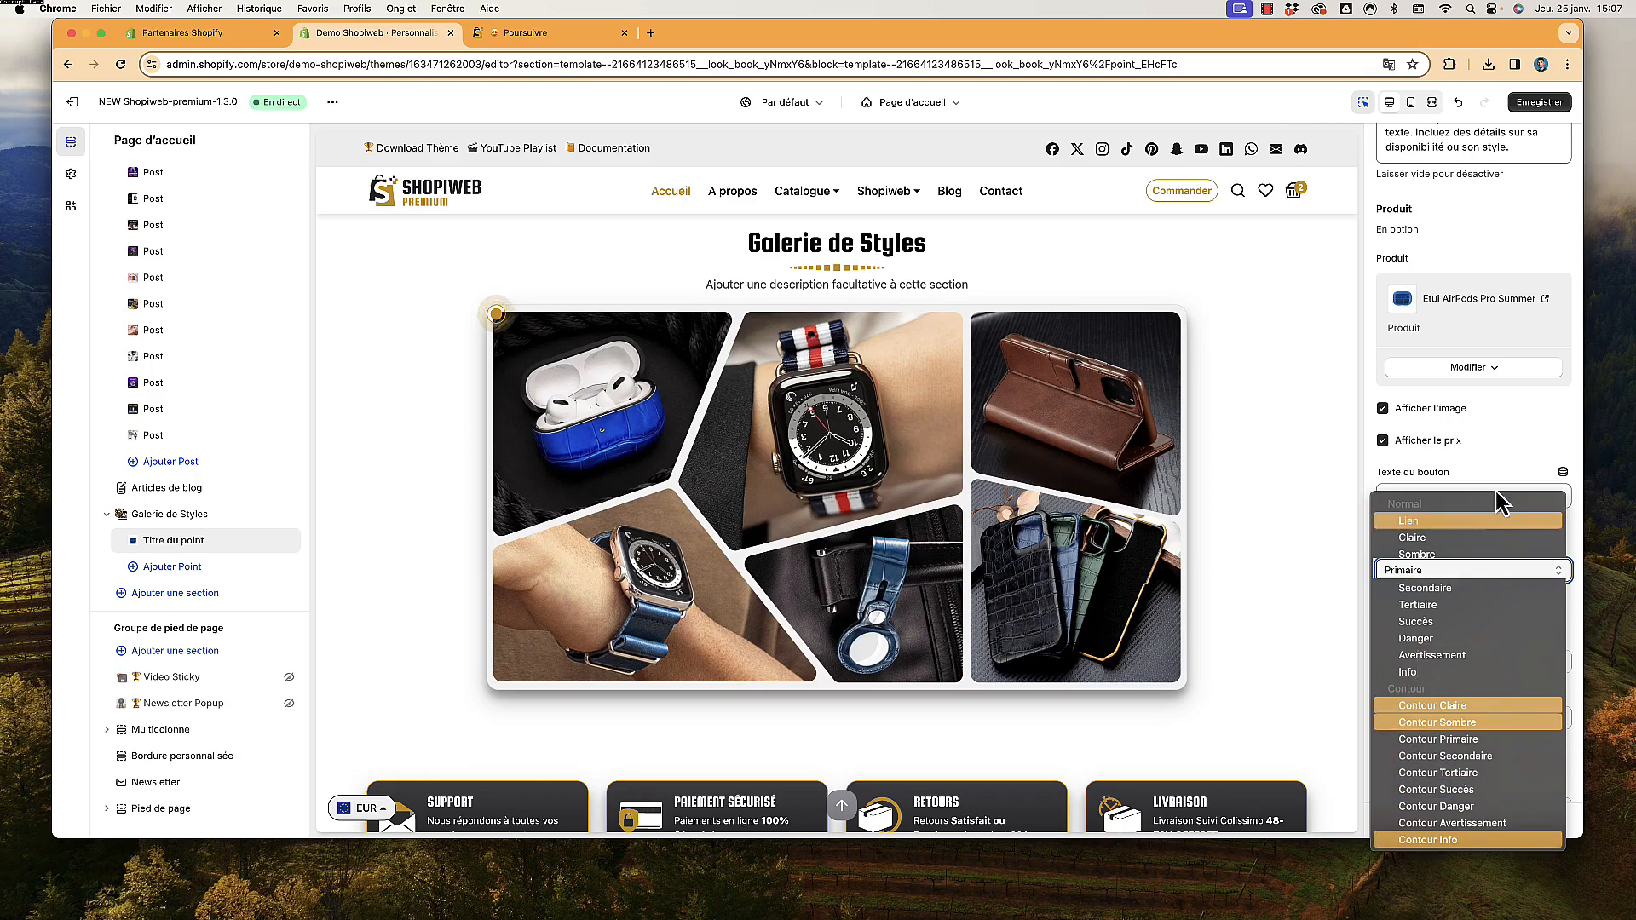
click(1492, 445)
scroll(1451, 638, down, 1)
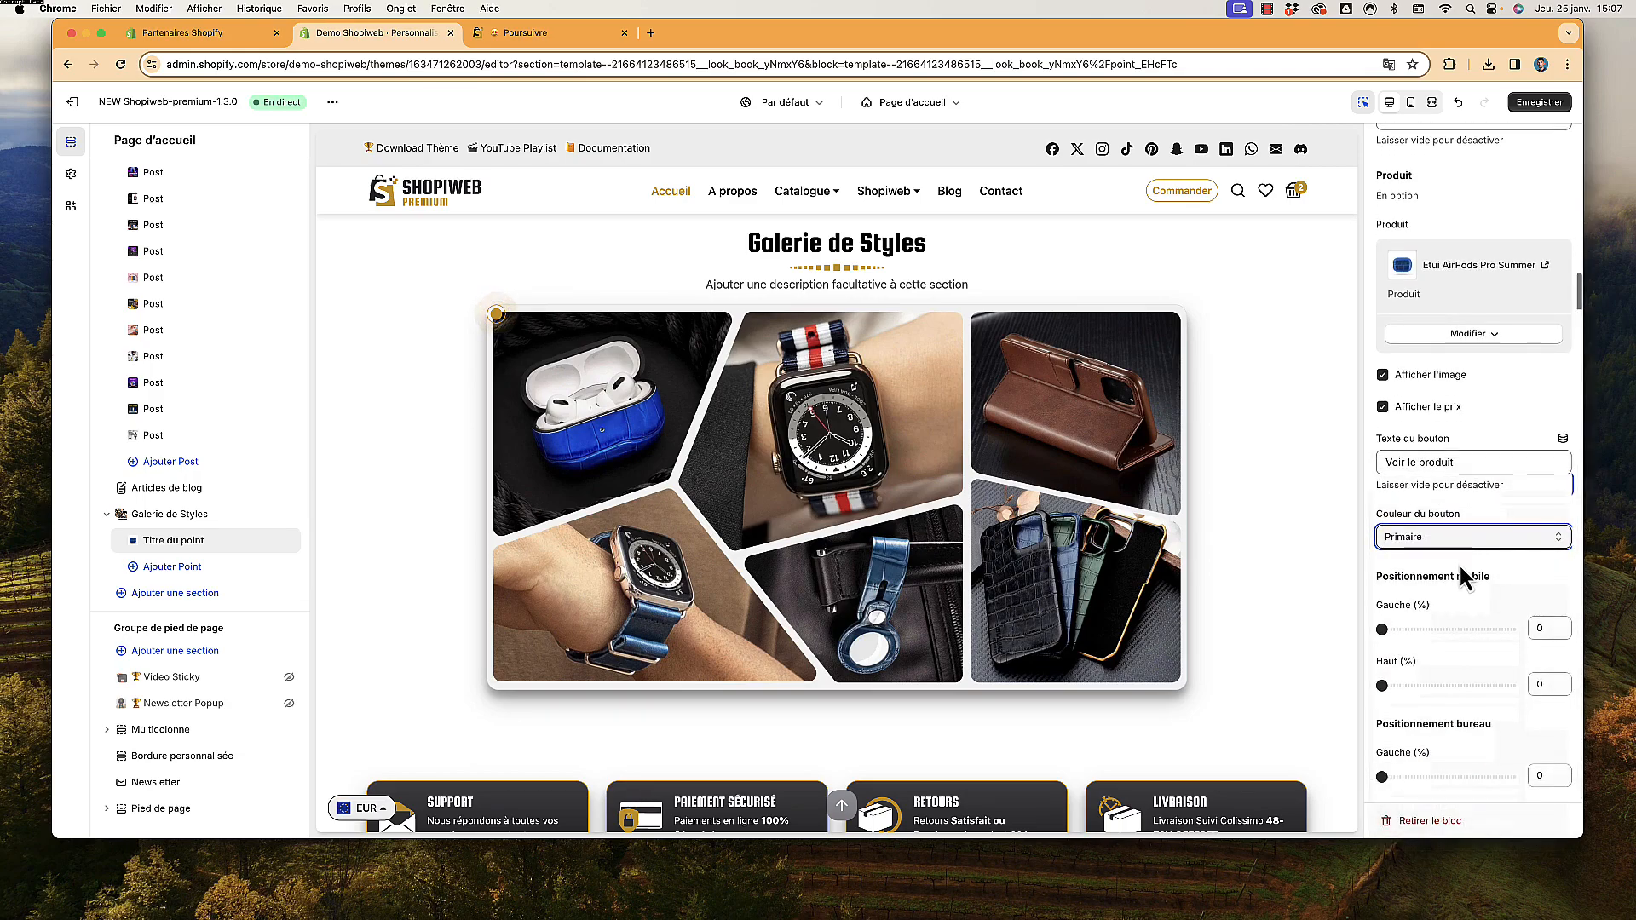
scroll(1460, 712, down, 1)
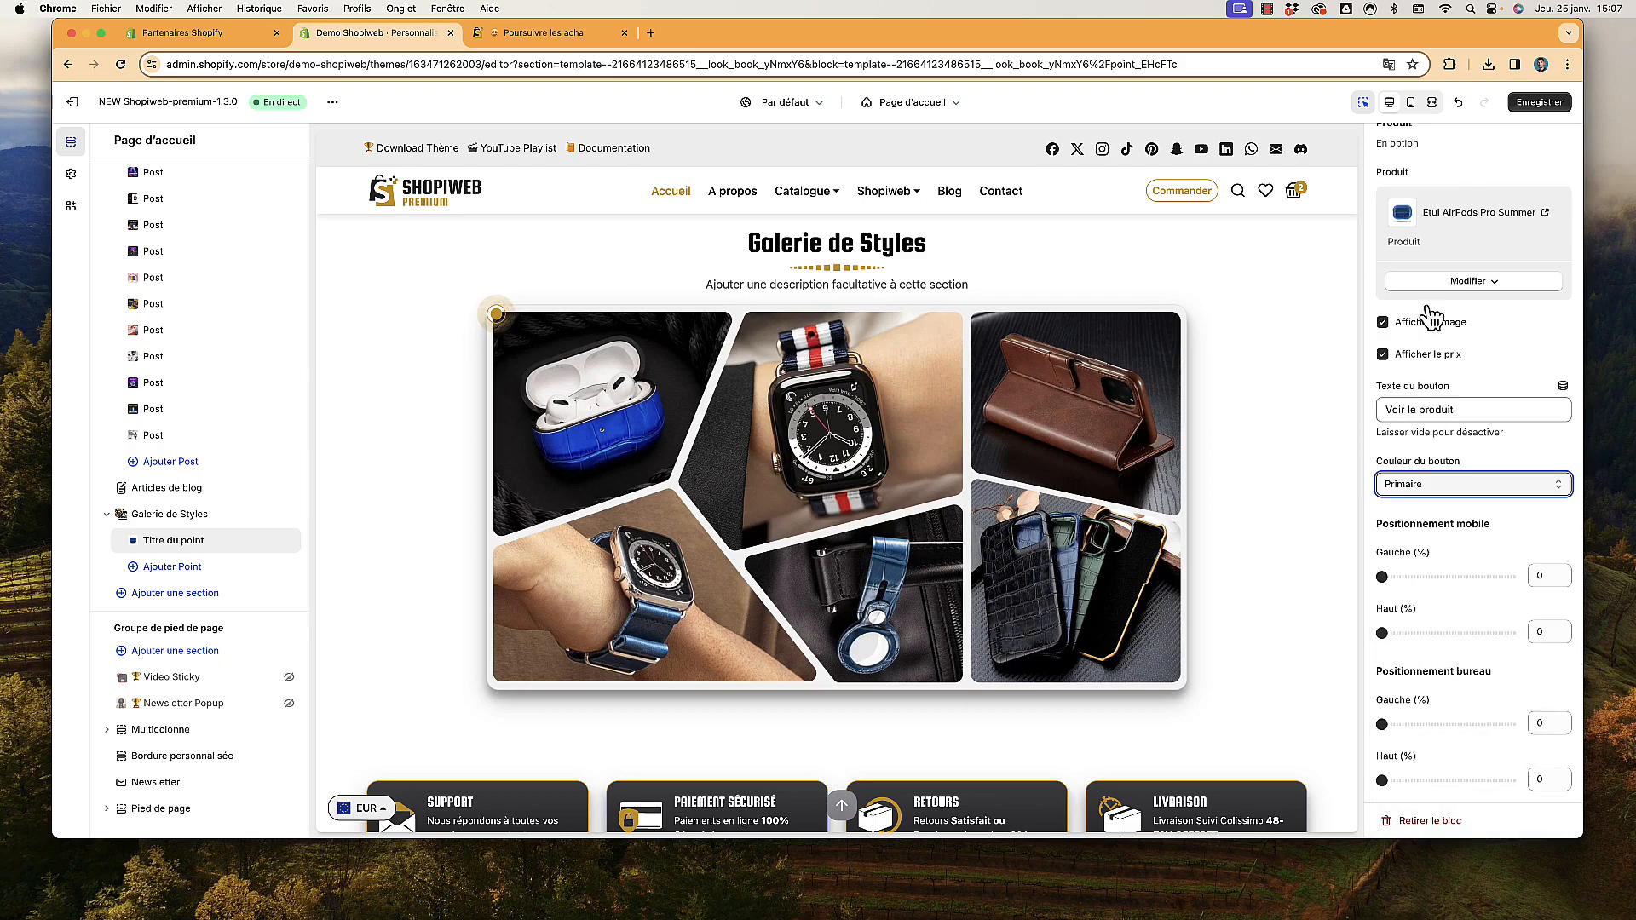
In the mobile preview, set the point's mobile positioning to 70% from the left and 16% from the top
click(1412, 103)
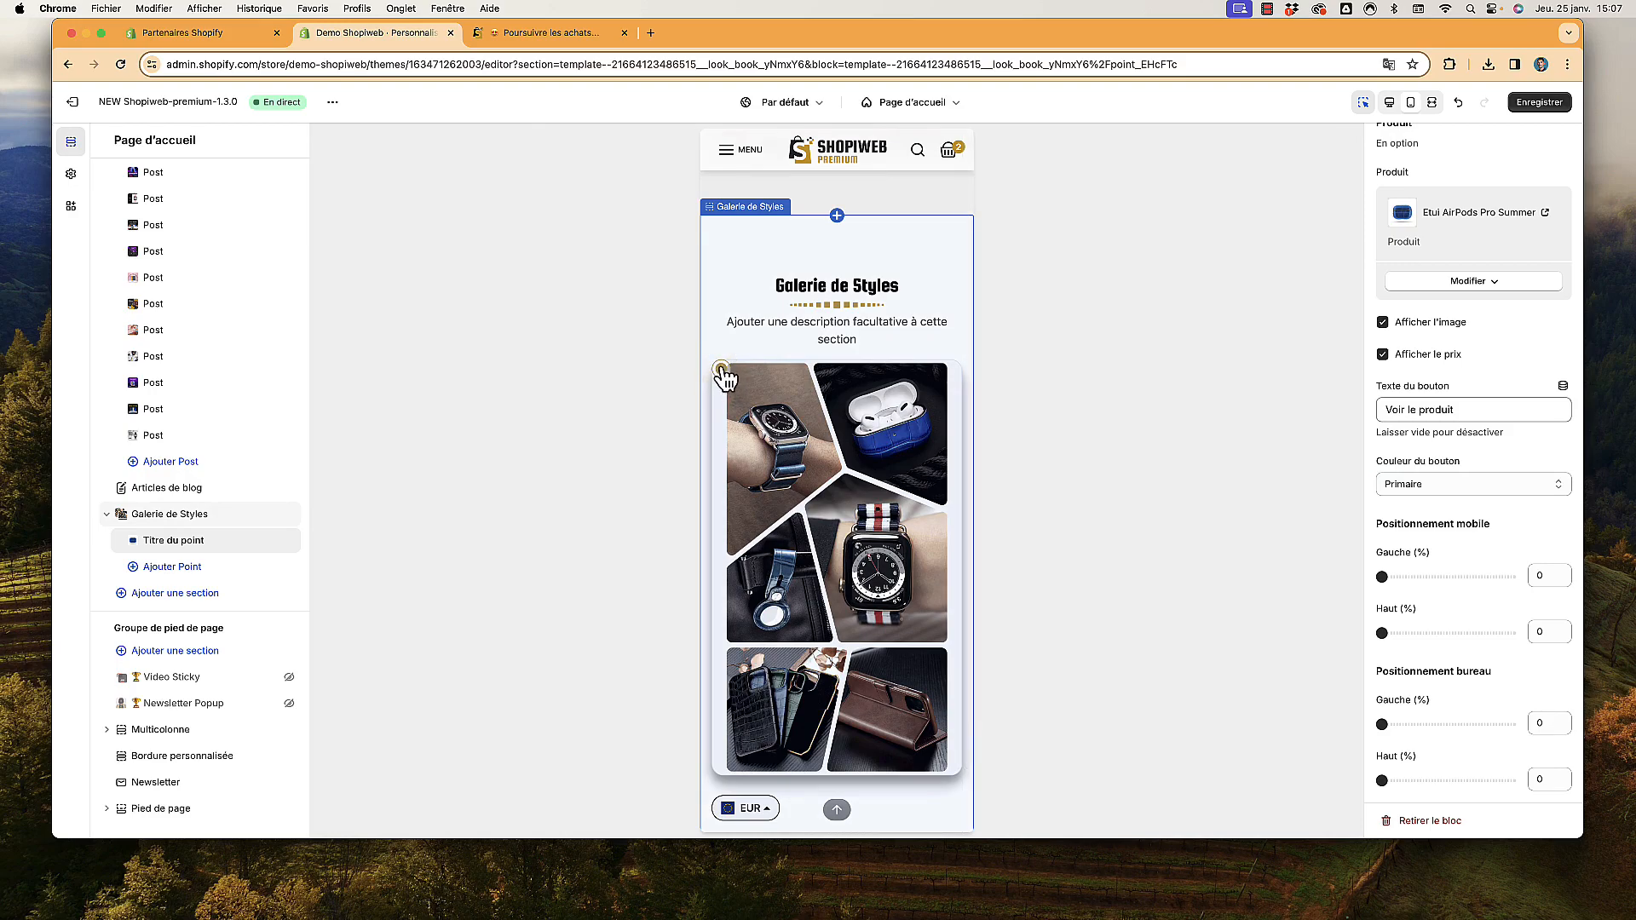
scroll(1475, 351, up, 3)
scroll(1475, 351, down, 3)
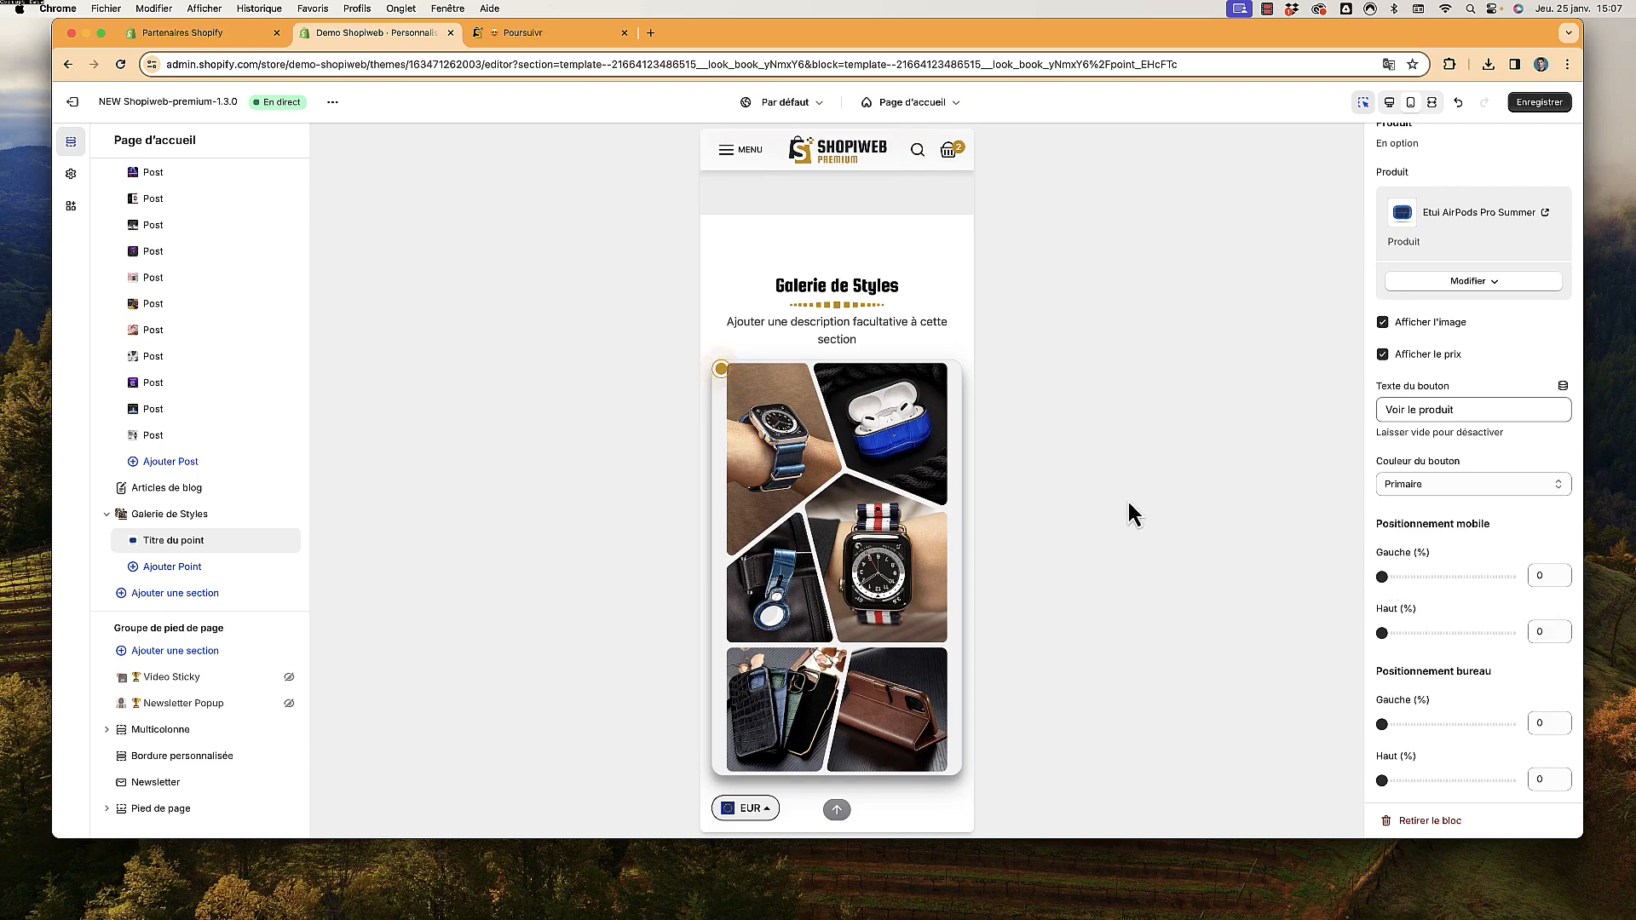
drag(1383, 577, 1453, 582)
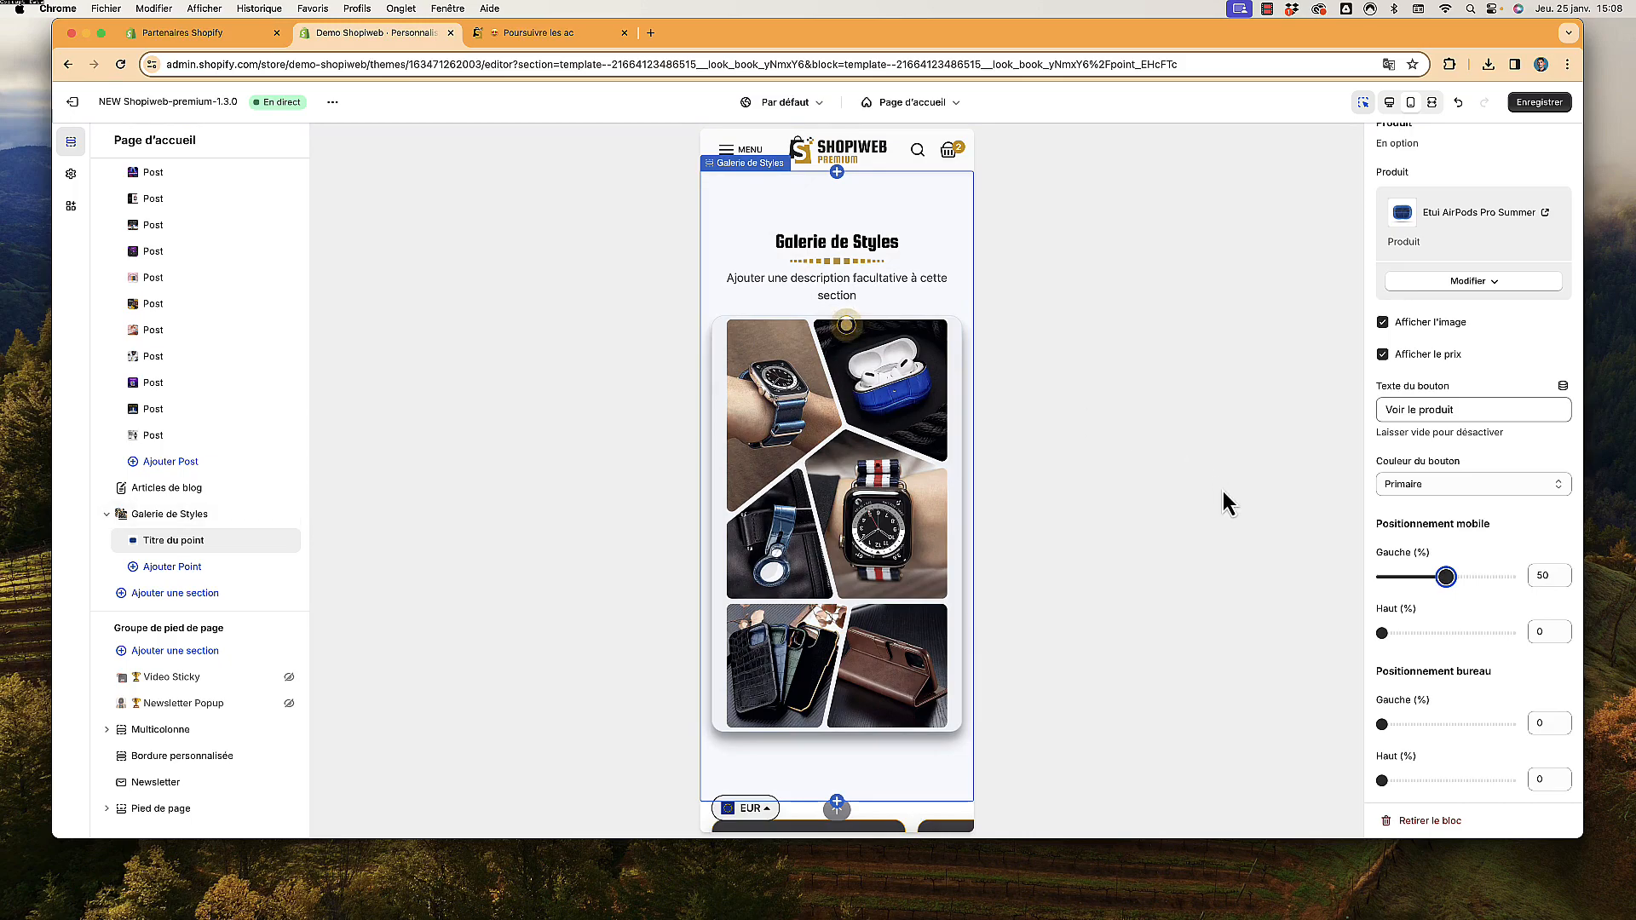
mouse_move(1449, 586)
mouse_down()
mouse_move(1492, 588)
mouse_move(1472, 589)
mouse_up()
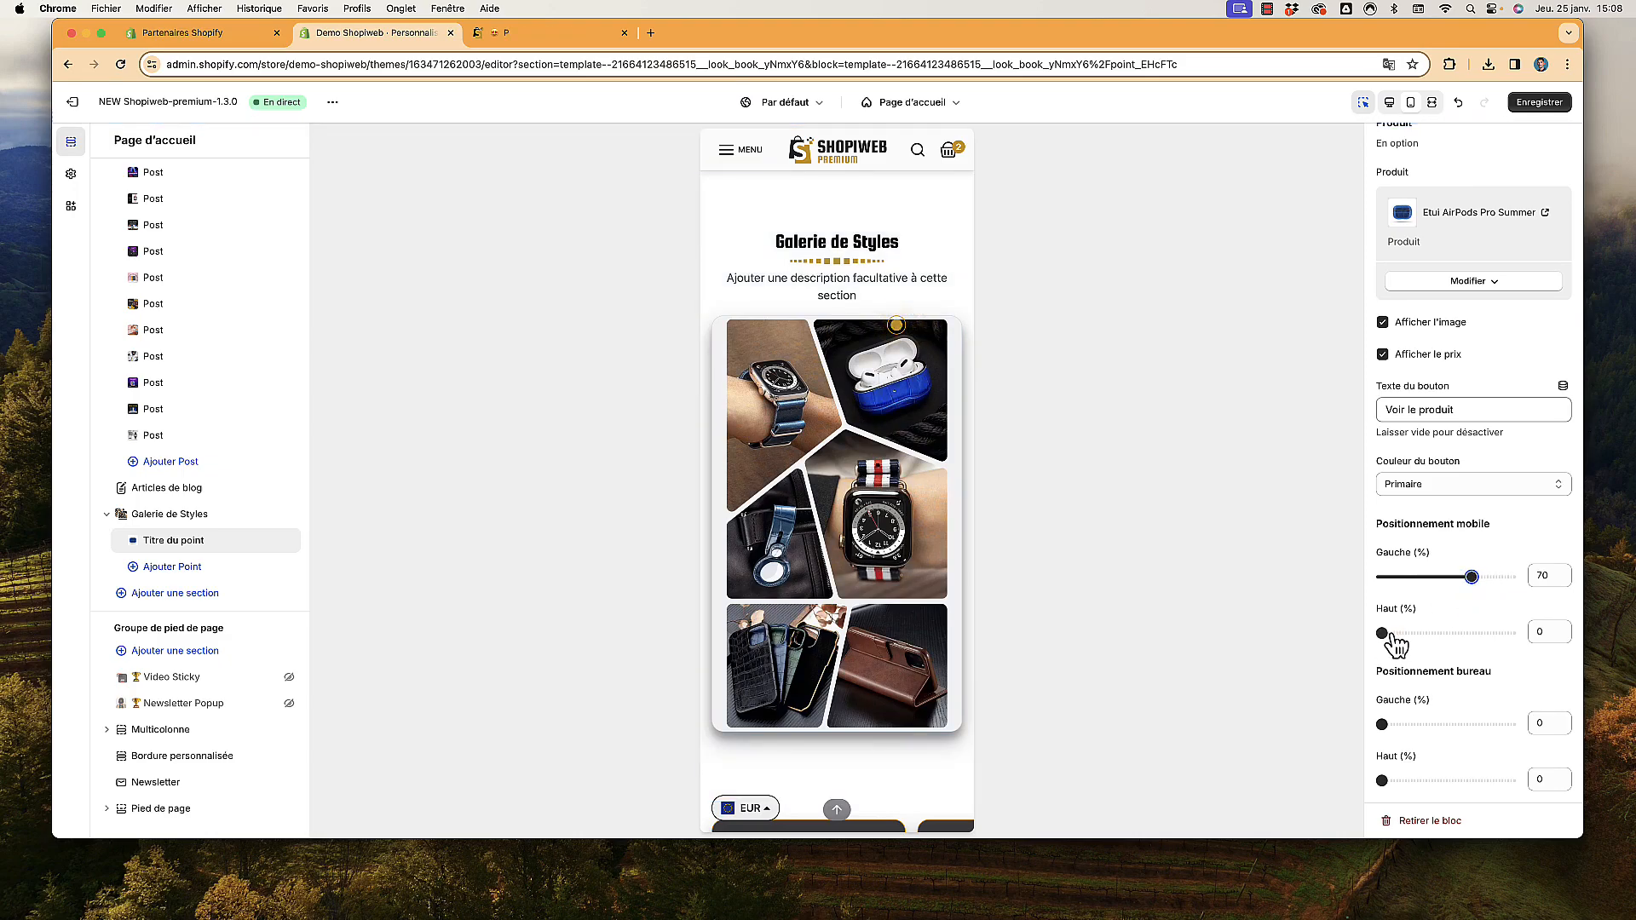
mouse_move(1389, 638)
mouse_down()
mouse_move(1449, 641)
mouse_move(1408, 641)
mouse_up()
In the desktop preview, set the point's desktop positioning to 16% left and 31% top, and save the theme
click(1389, 102)
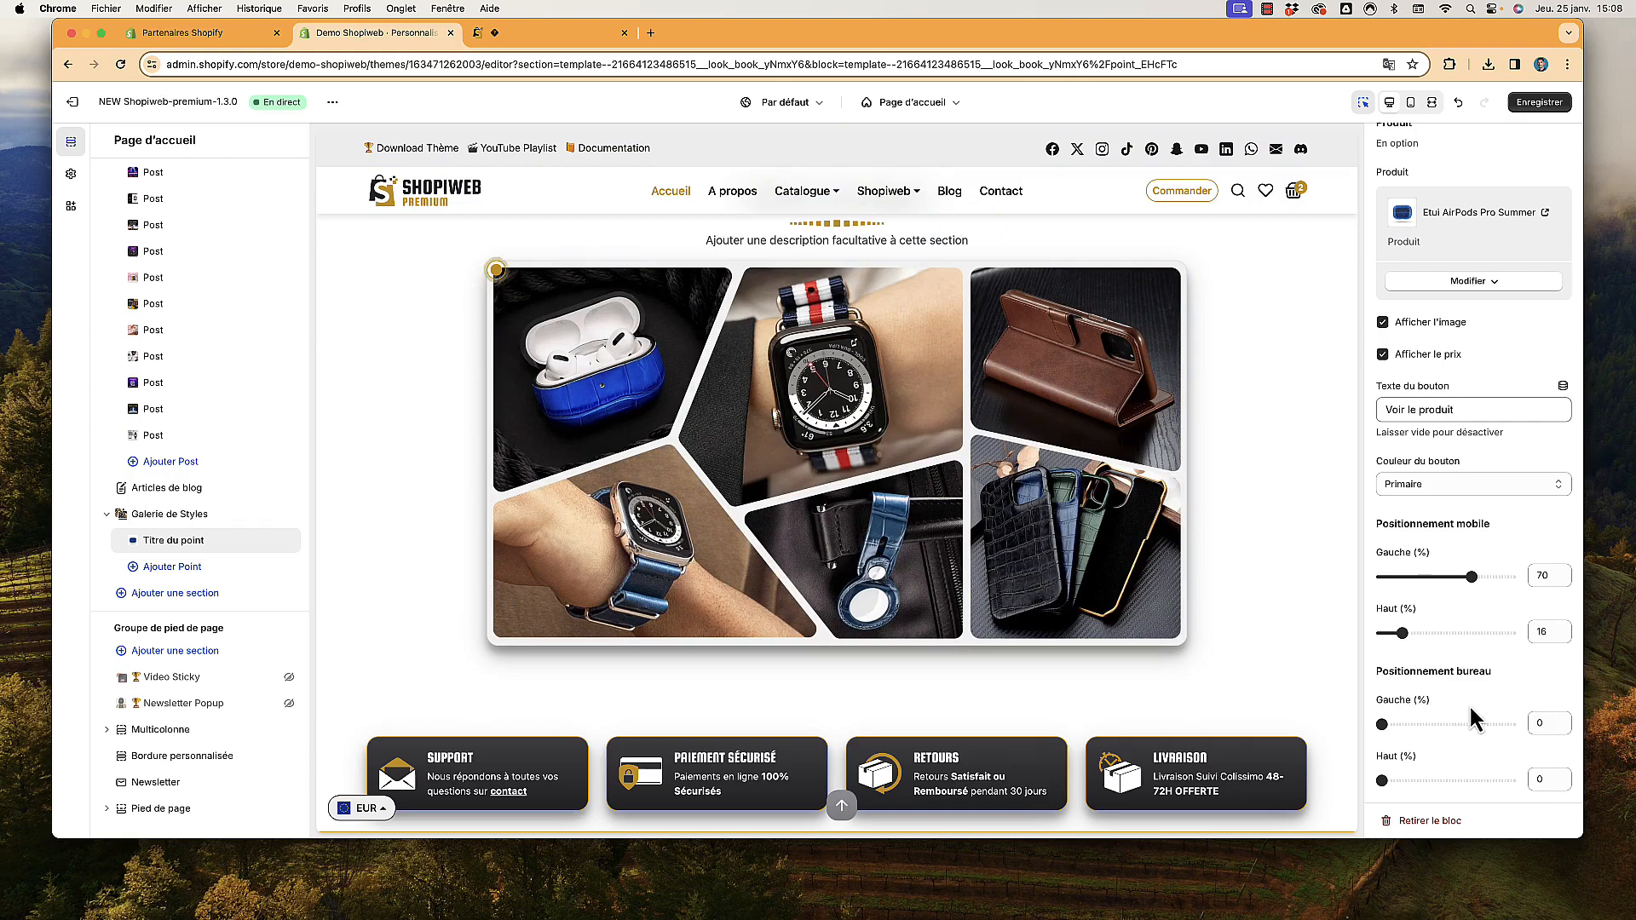
drag(1423, 724, 1408, 727)
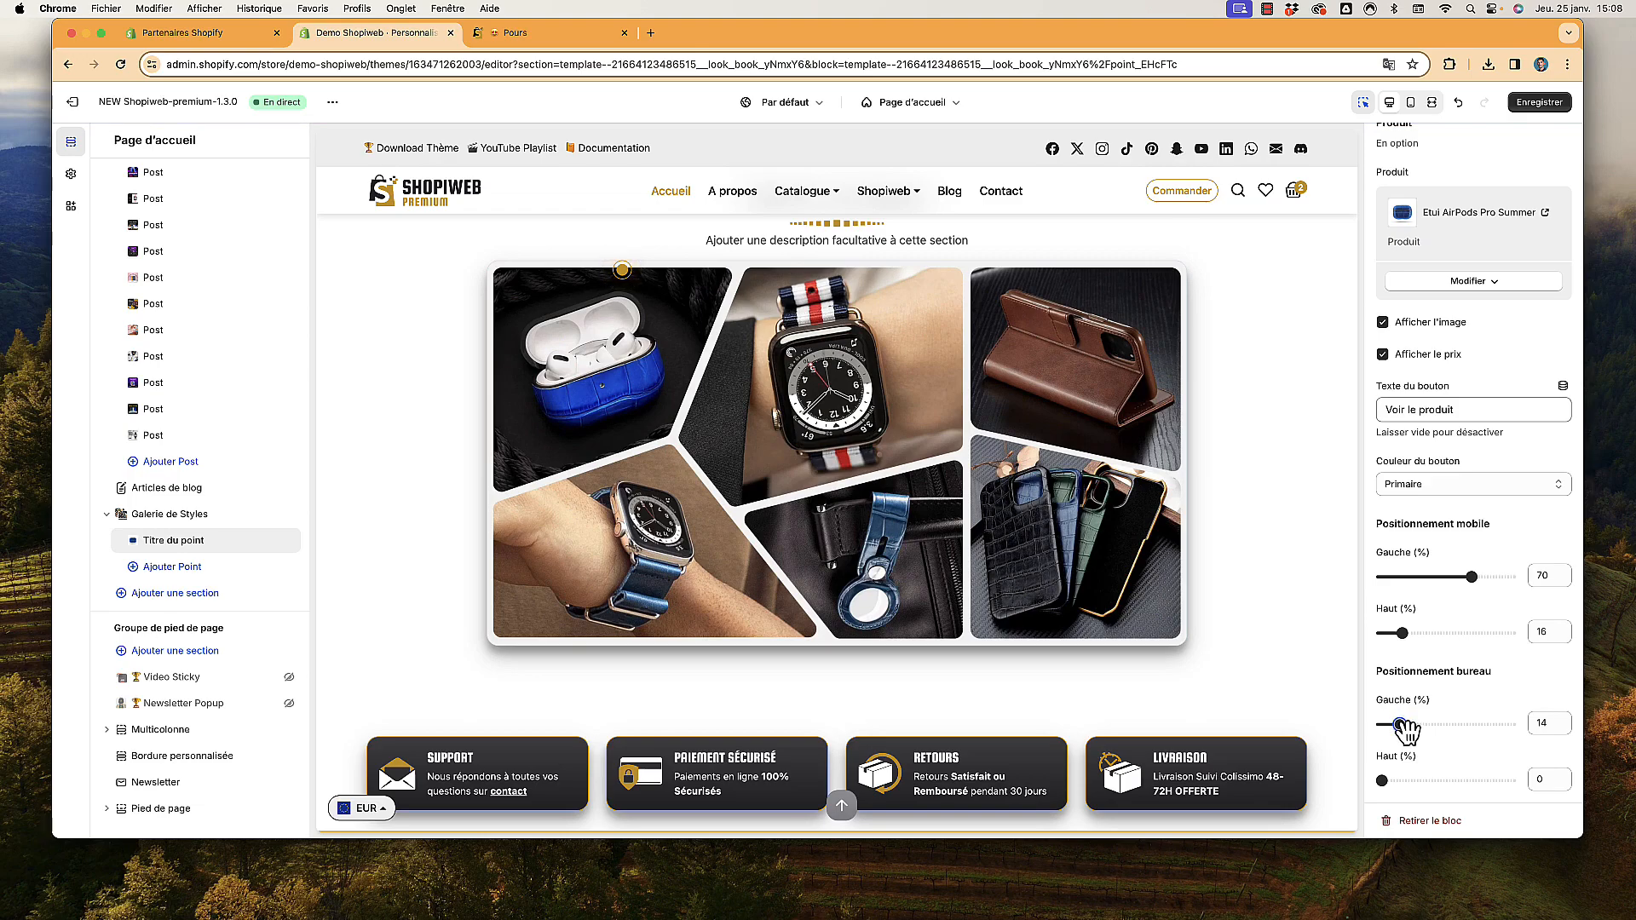
drag(1391, 788, 1431, 788)
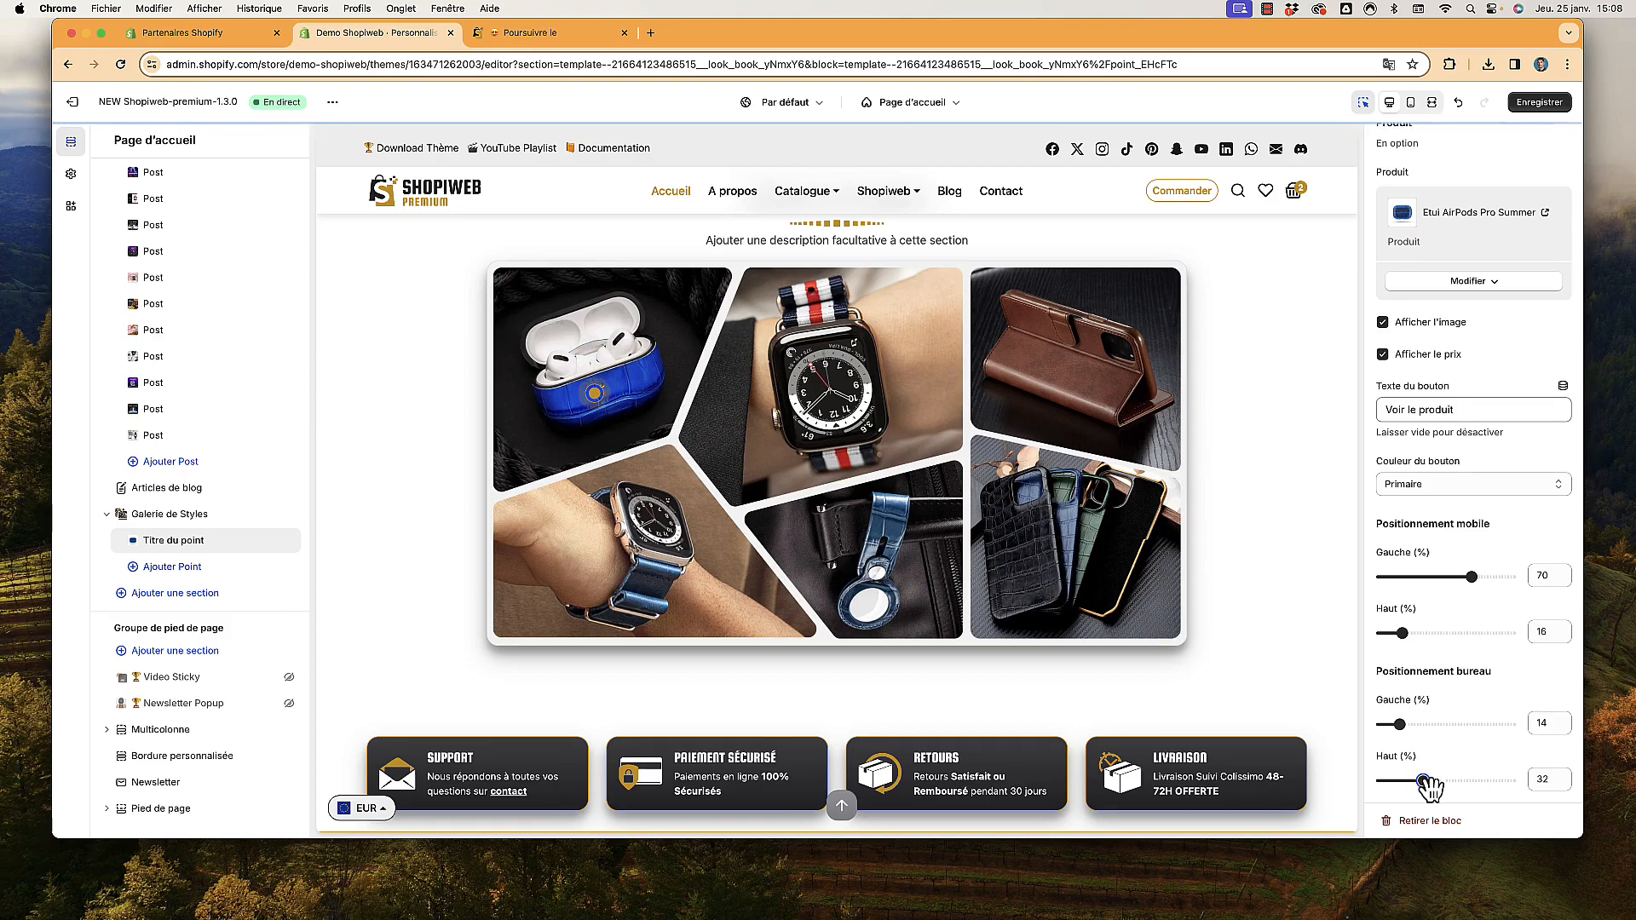
click(1402, 725)
drag(1404, 725, 1402, 726)
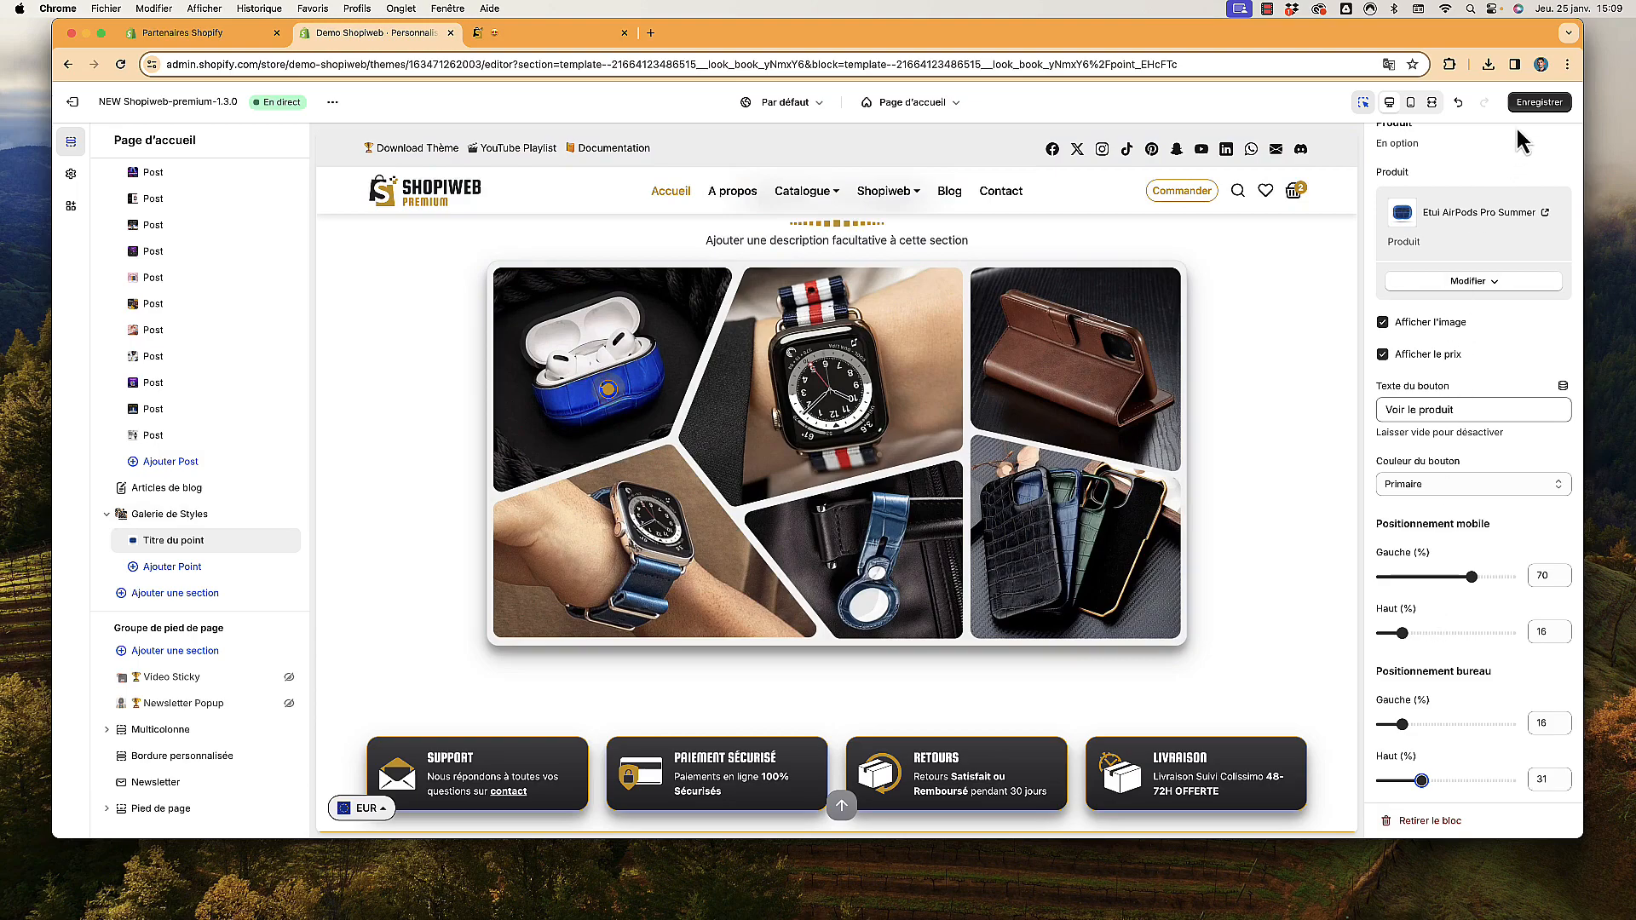
click(1530, 103)
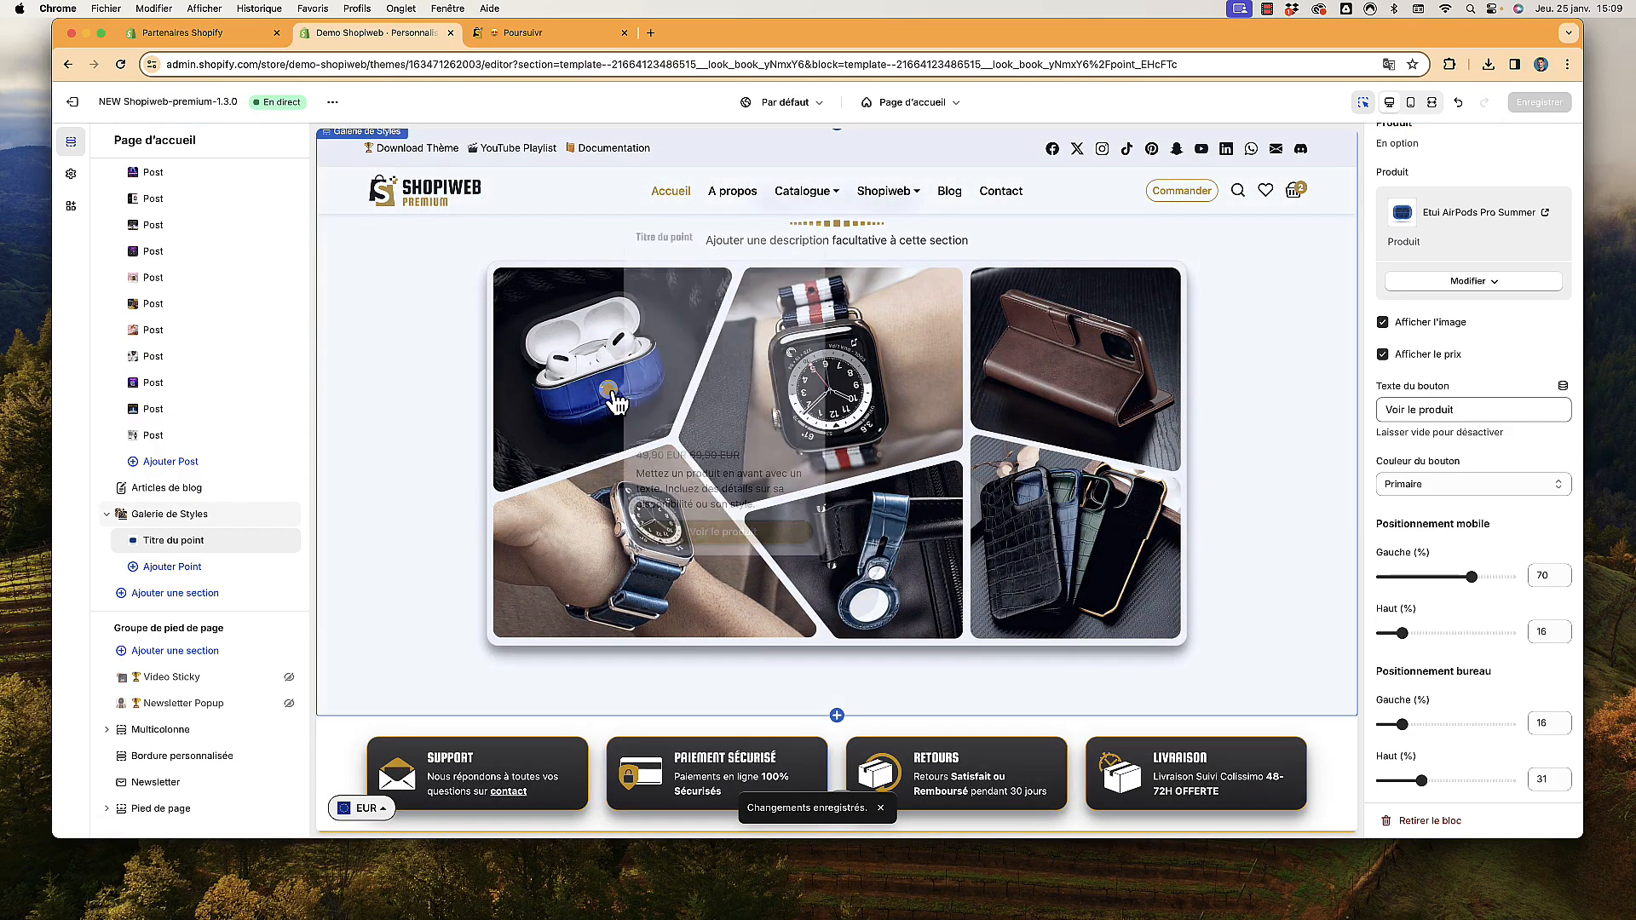
Open the AirPods case point's popup in the preview to check its image, price, description and button
click(615, 401)
click(611, 396)
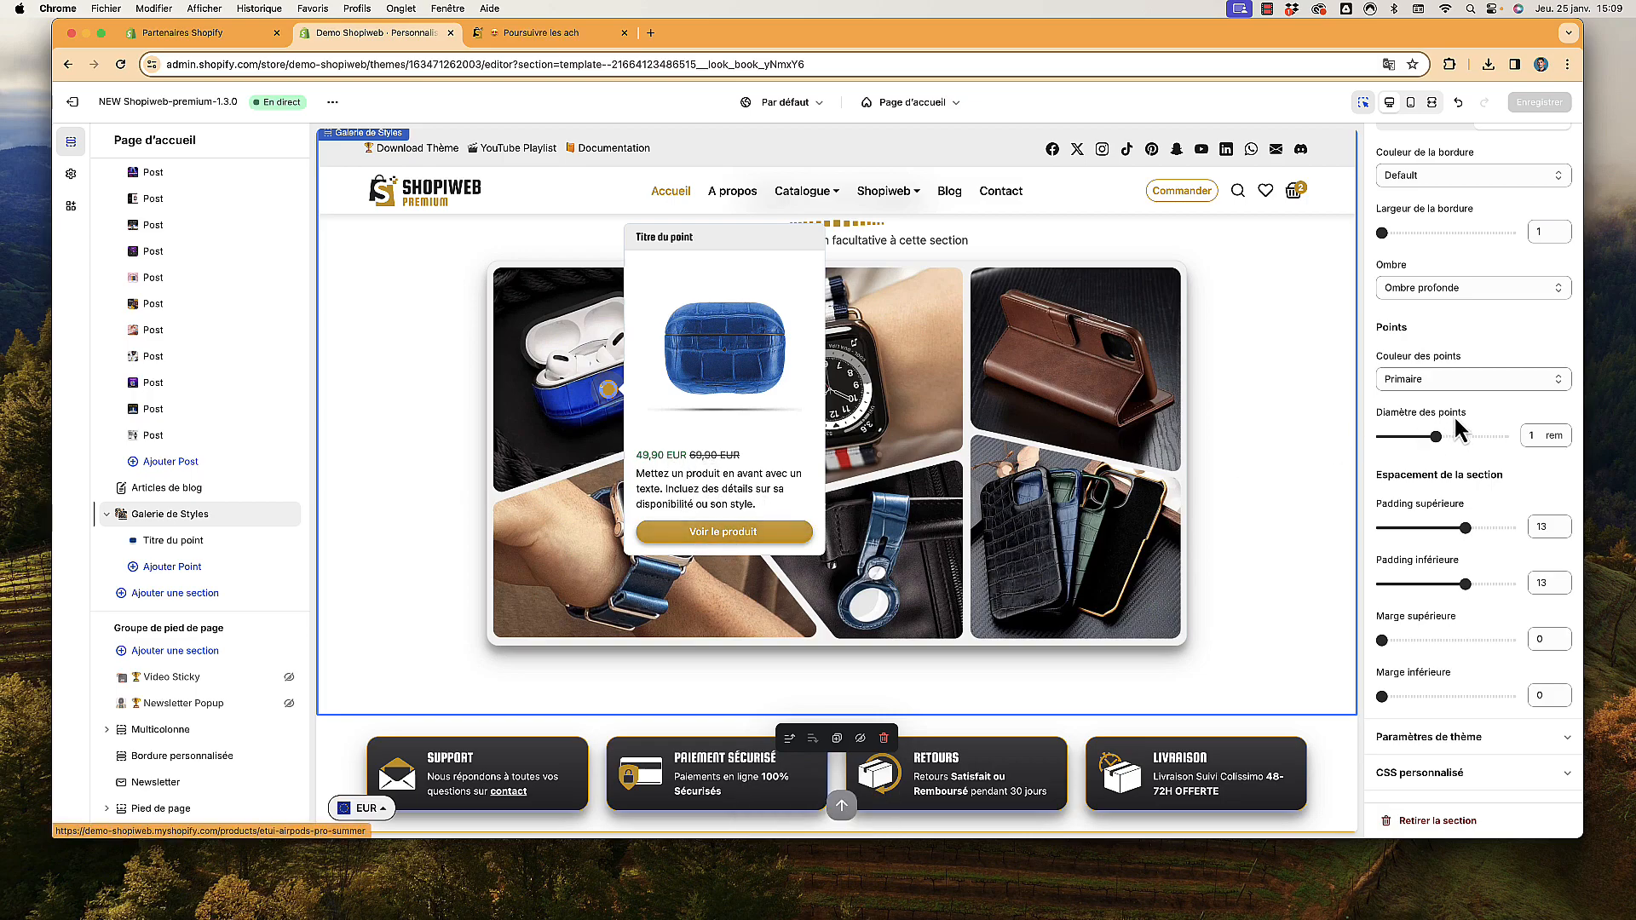
scroll(1465, 441, up, 5)
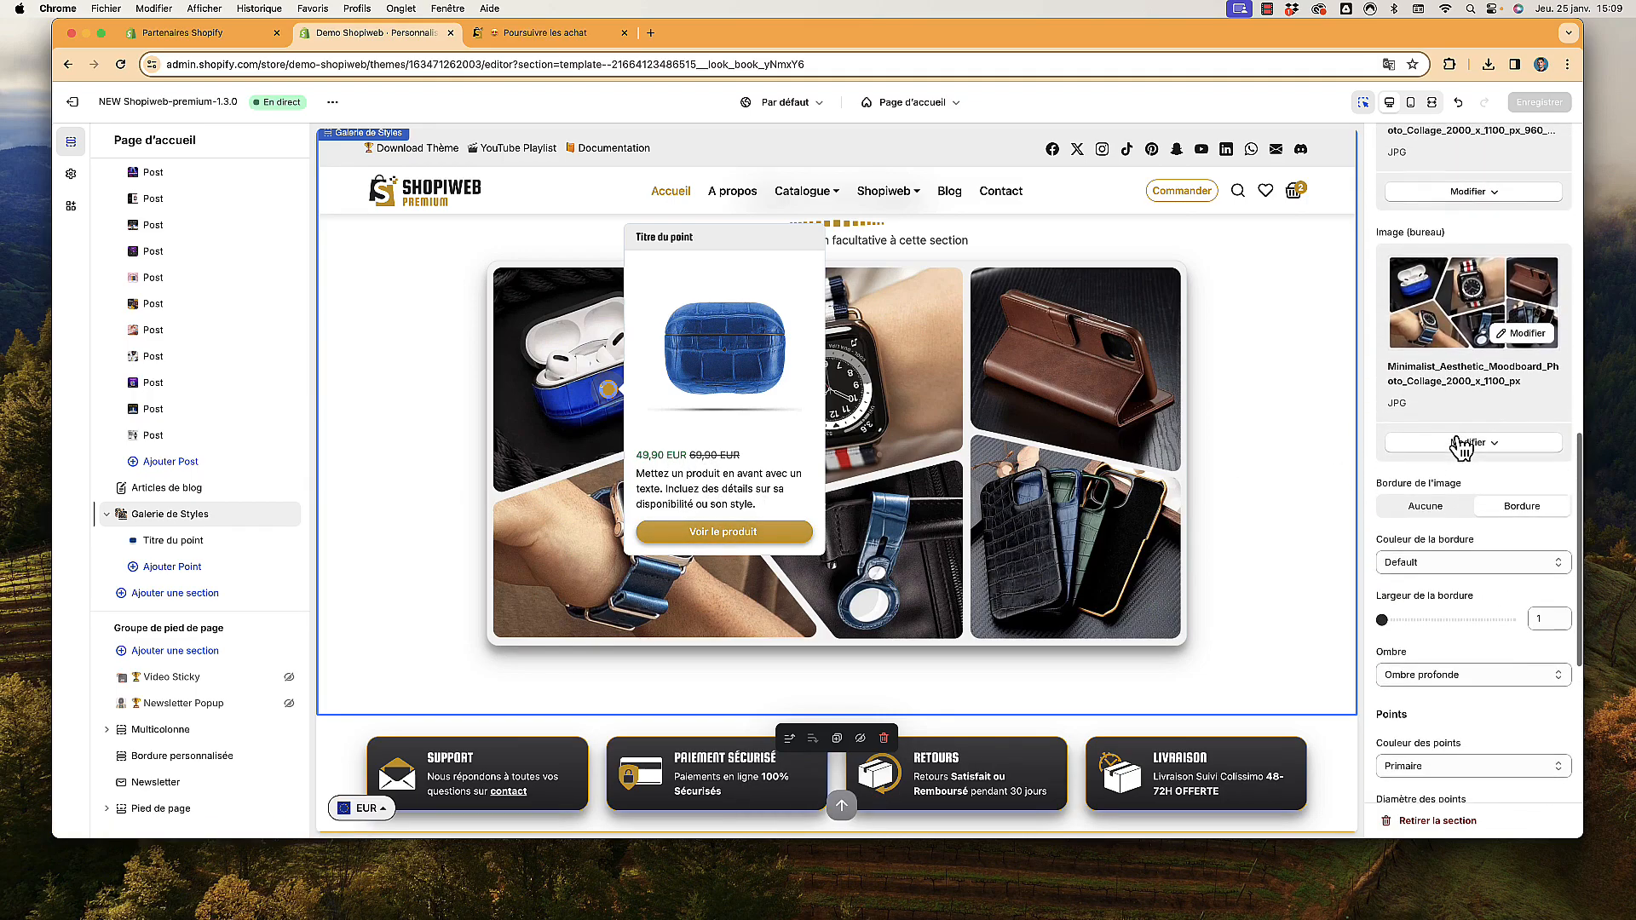
Try hiding the product image in the AirPods case point's popup, save the theme and check the popup
click(239, 542)
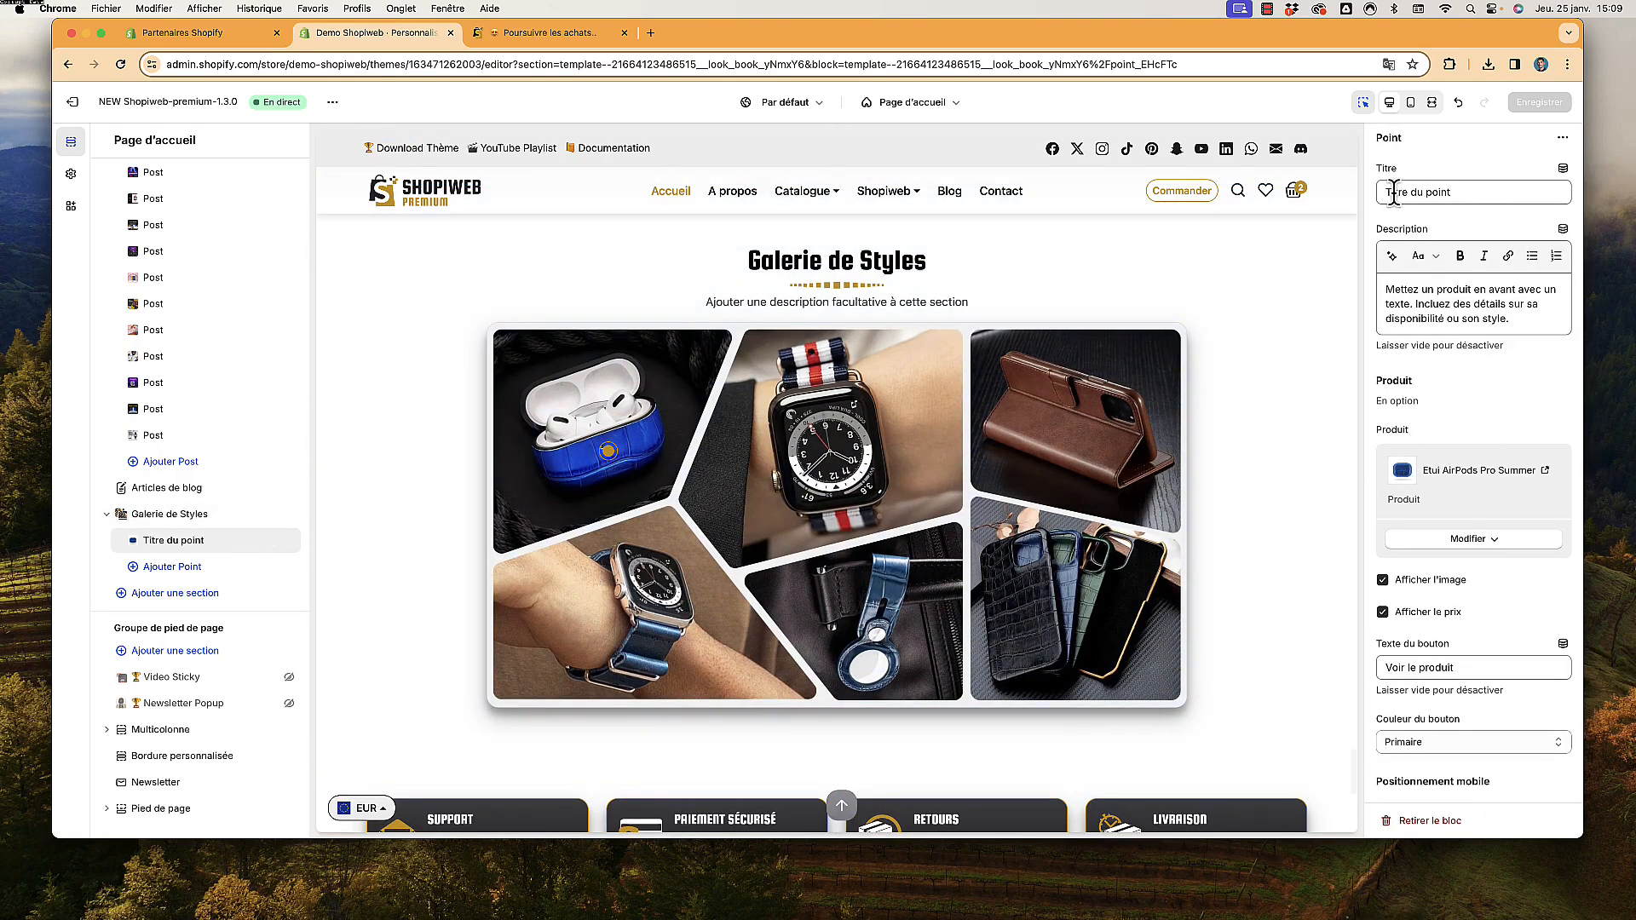
scroll(1435, 456, down, 2)
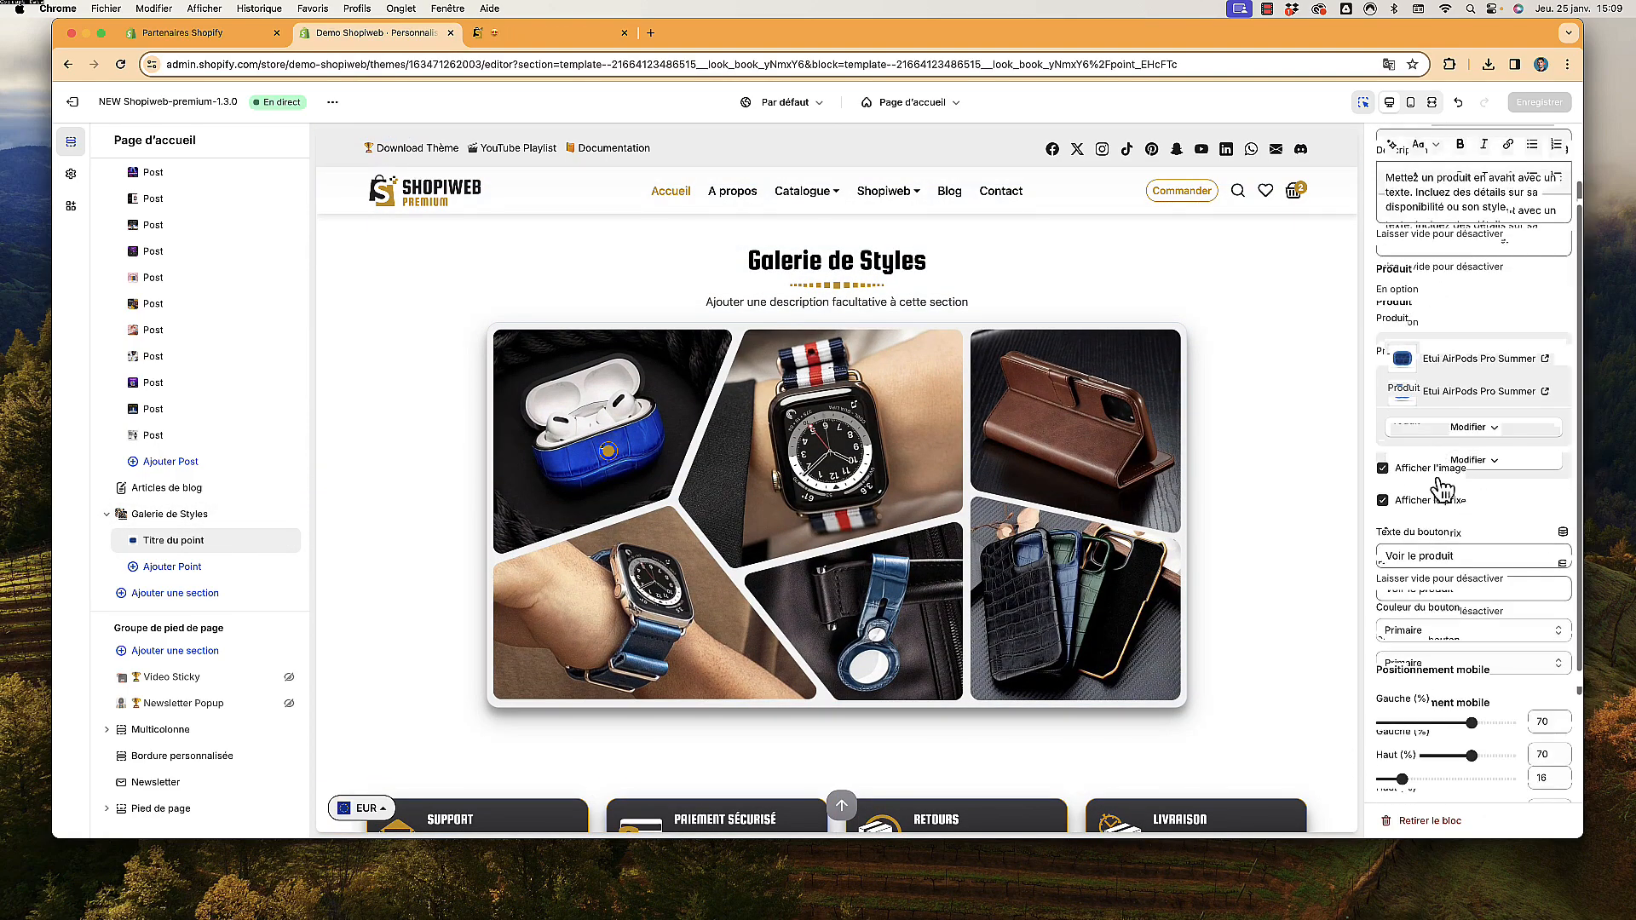
click(1383, 469)
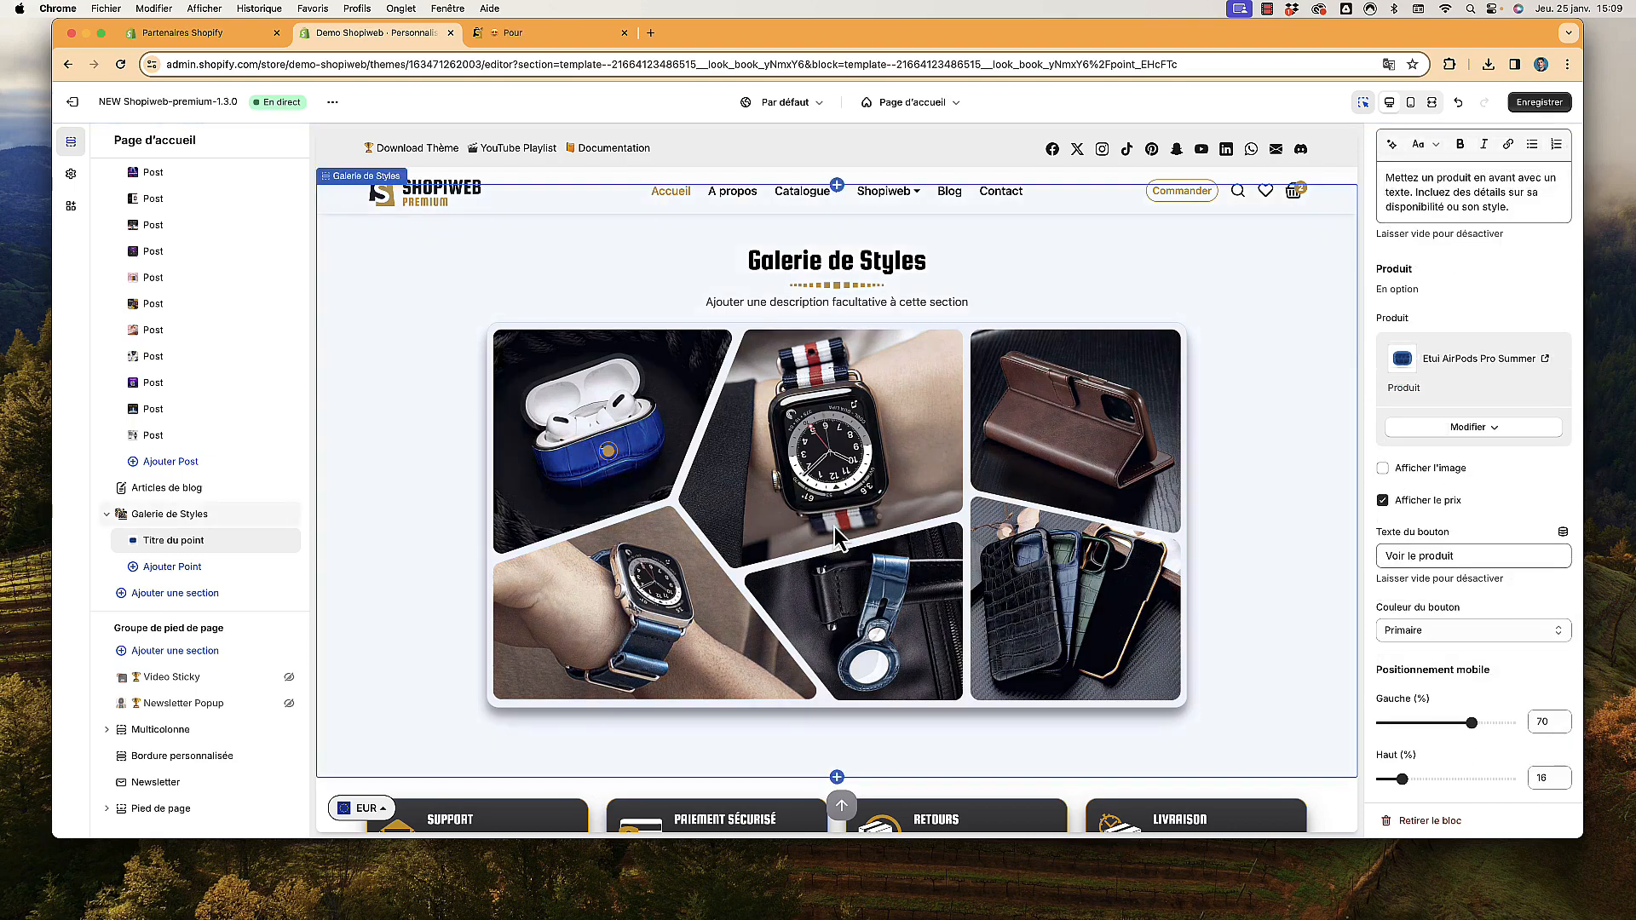
click(614, 464)
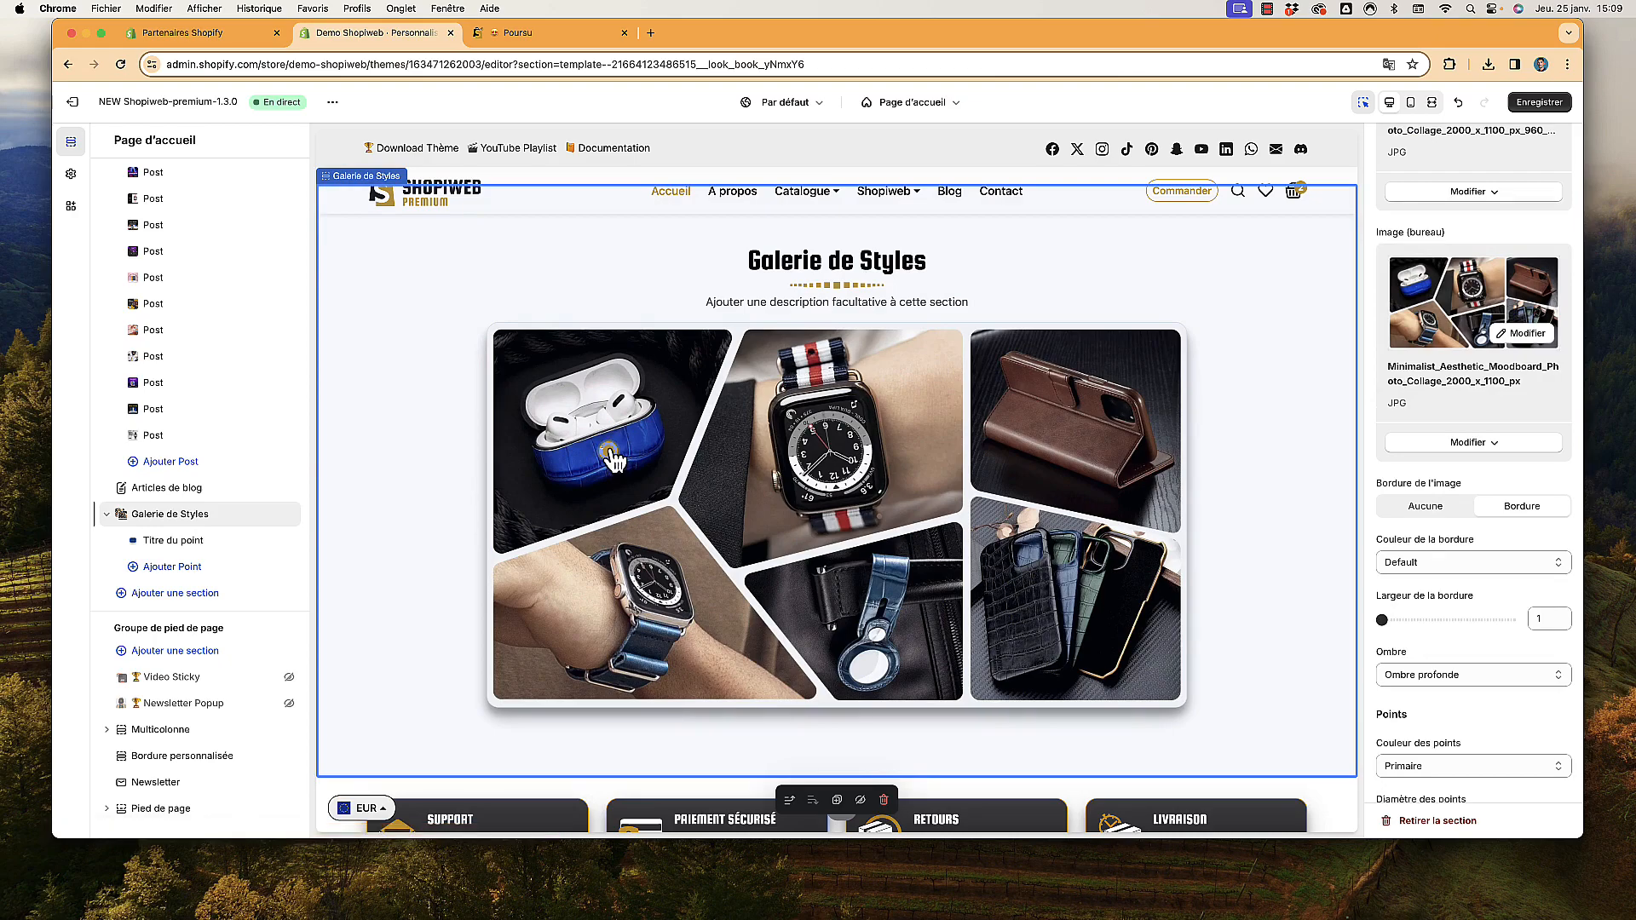
click(1540, 102)
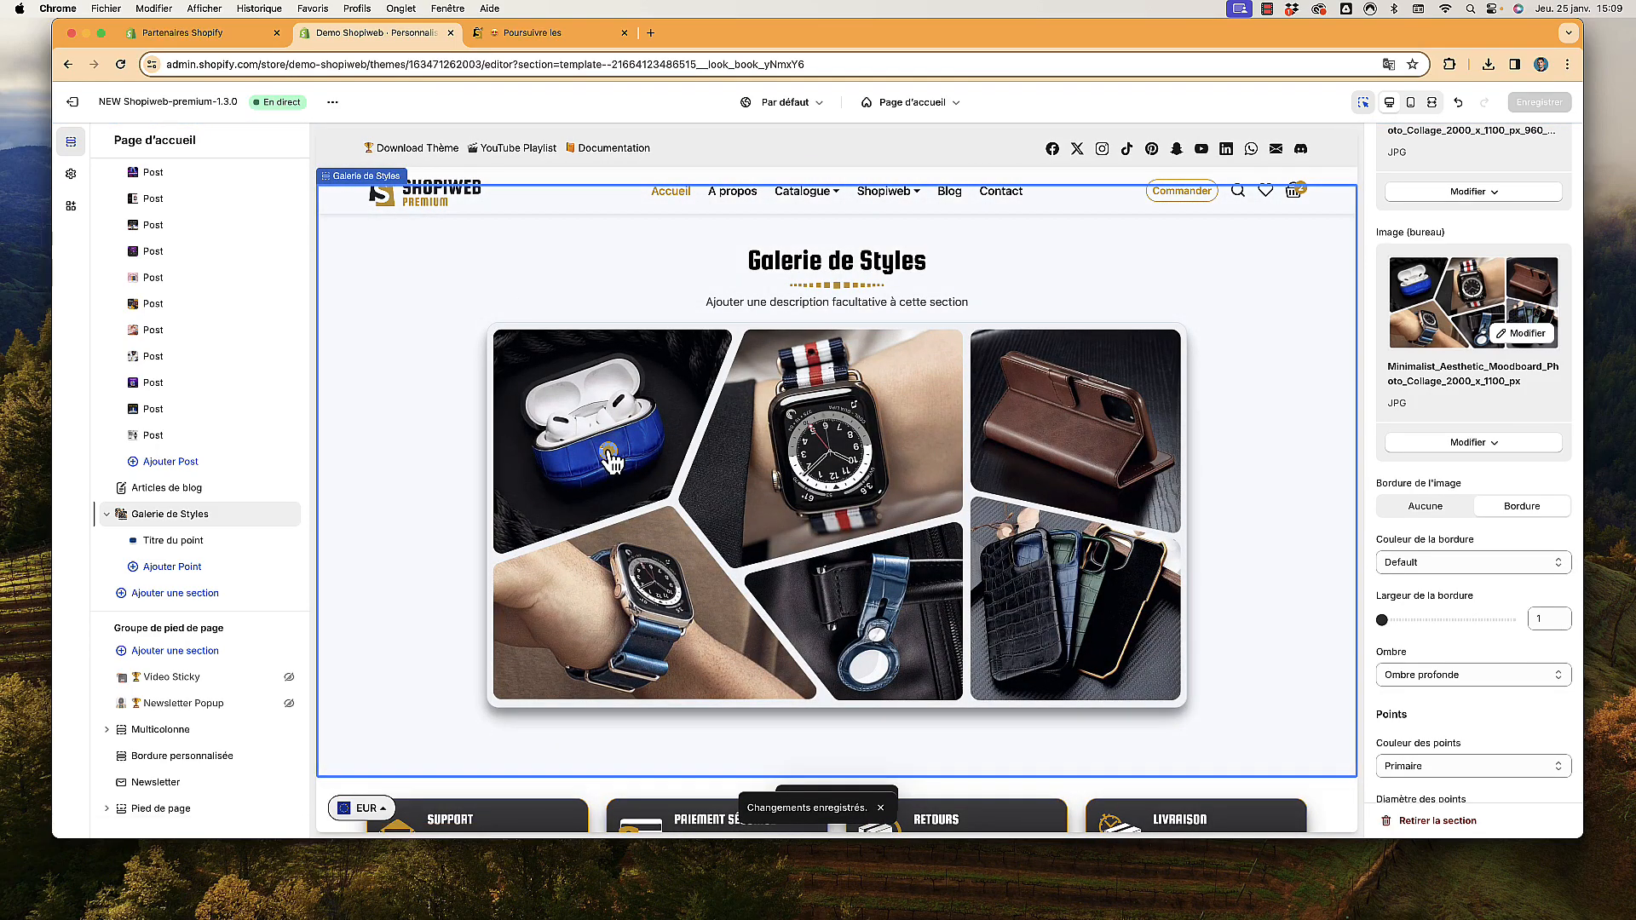
mouse_move(612, 461)
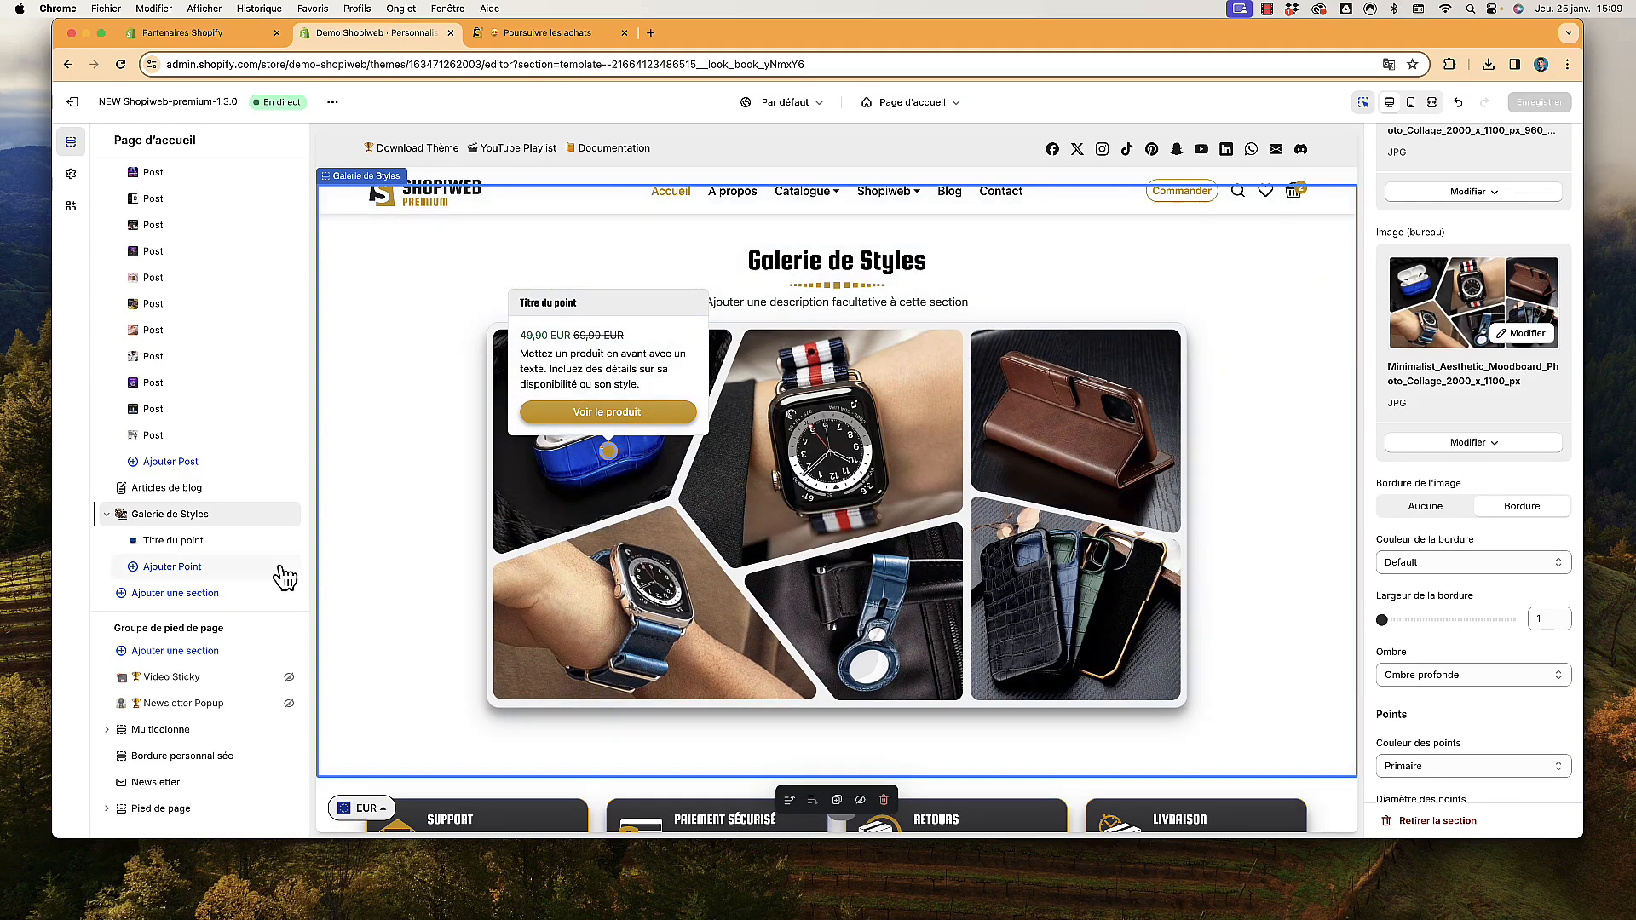
Turn the product image display back on for the AirPods case point and review its other settings
click(189, 543)
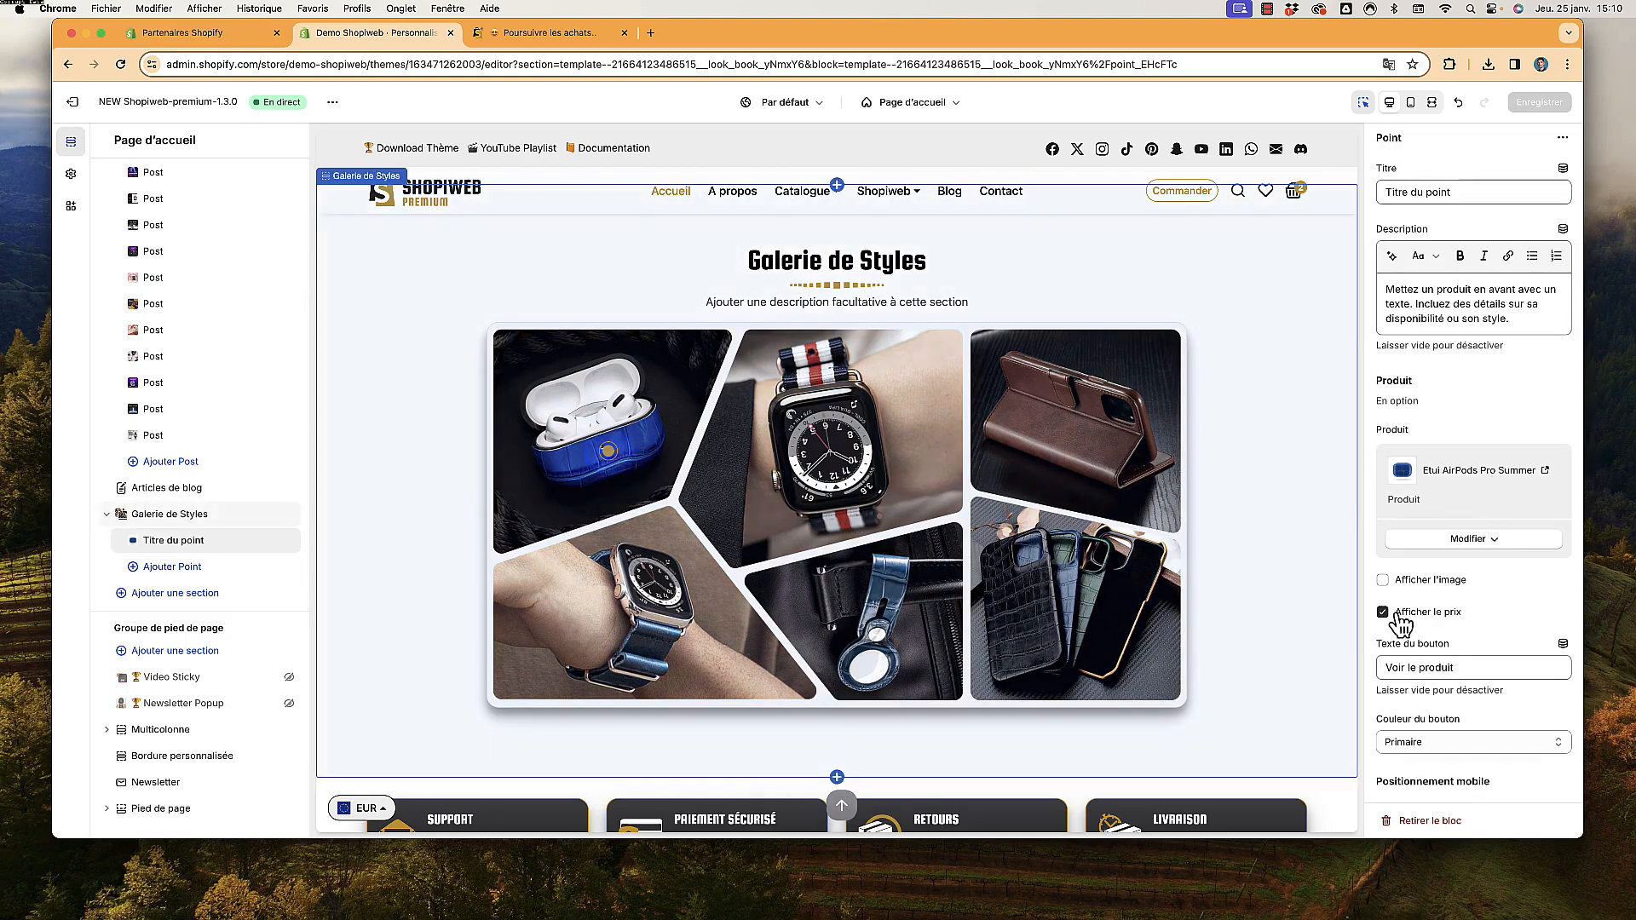
scroll(1422, 626, down, 3)
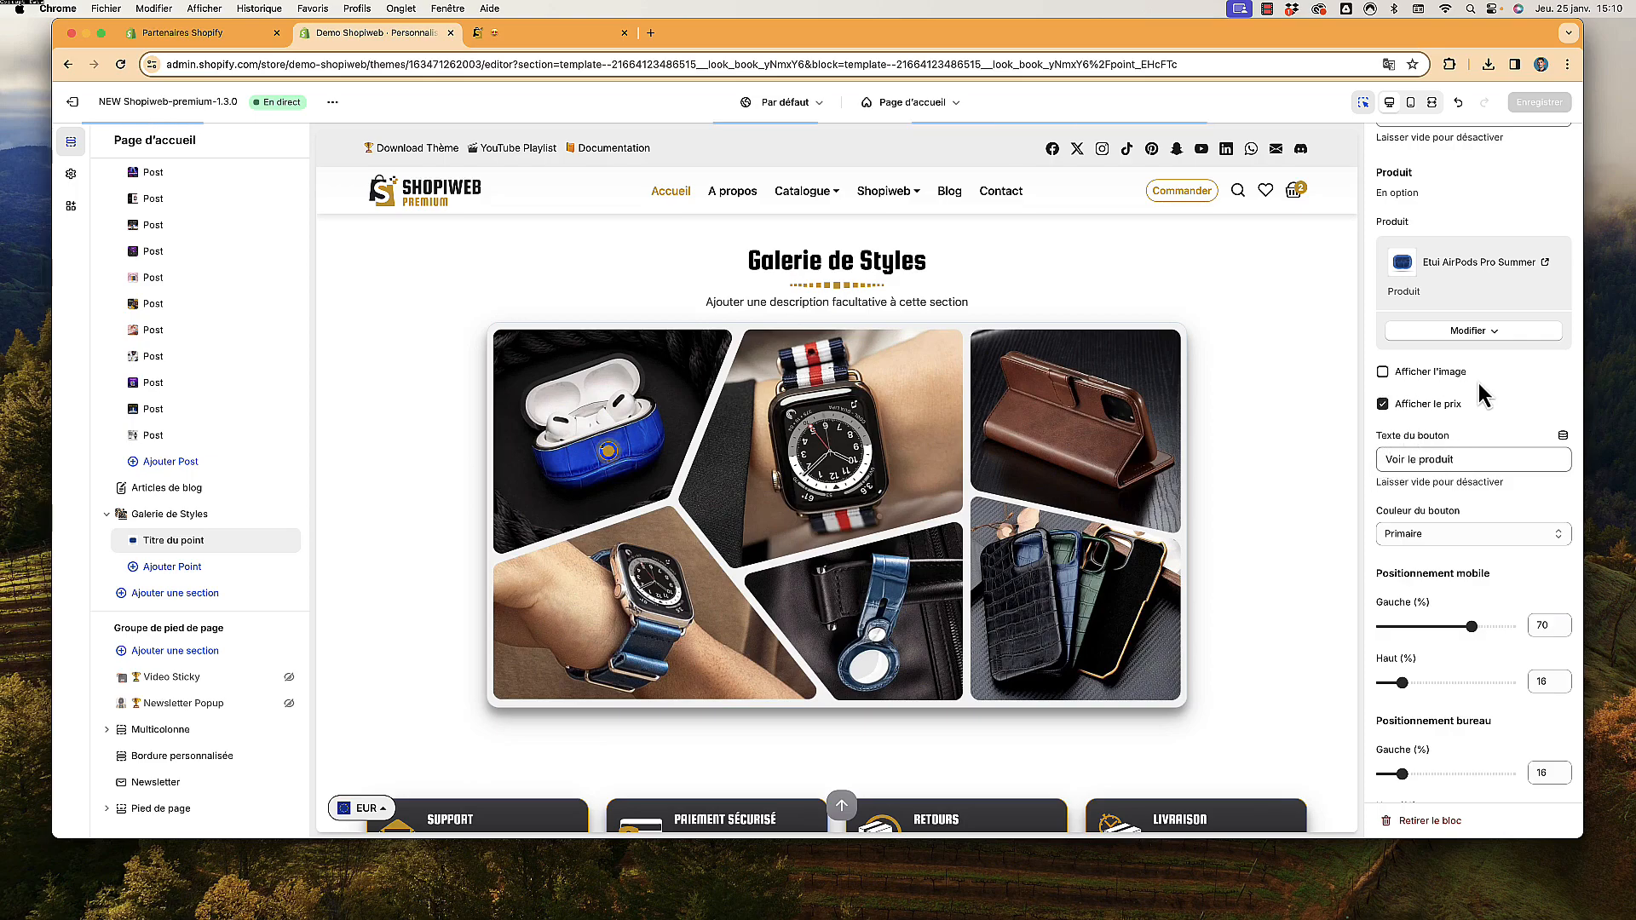
scroll(1483, 406, up, 2)
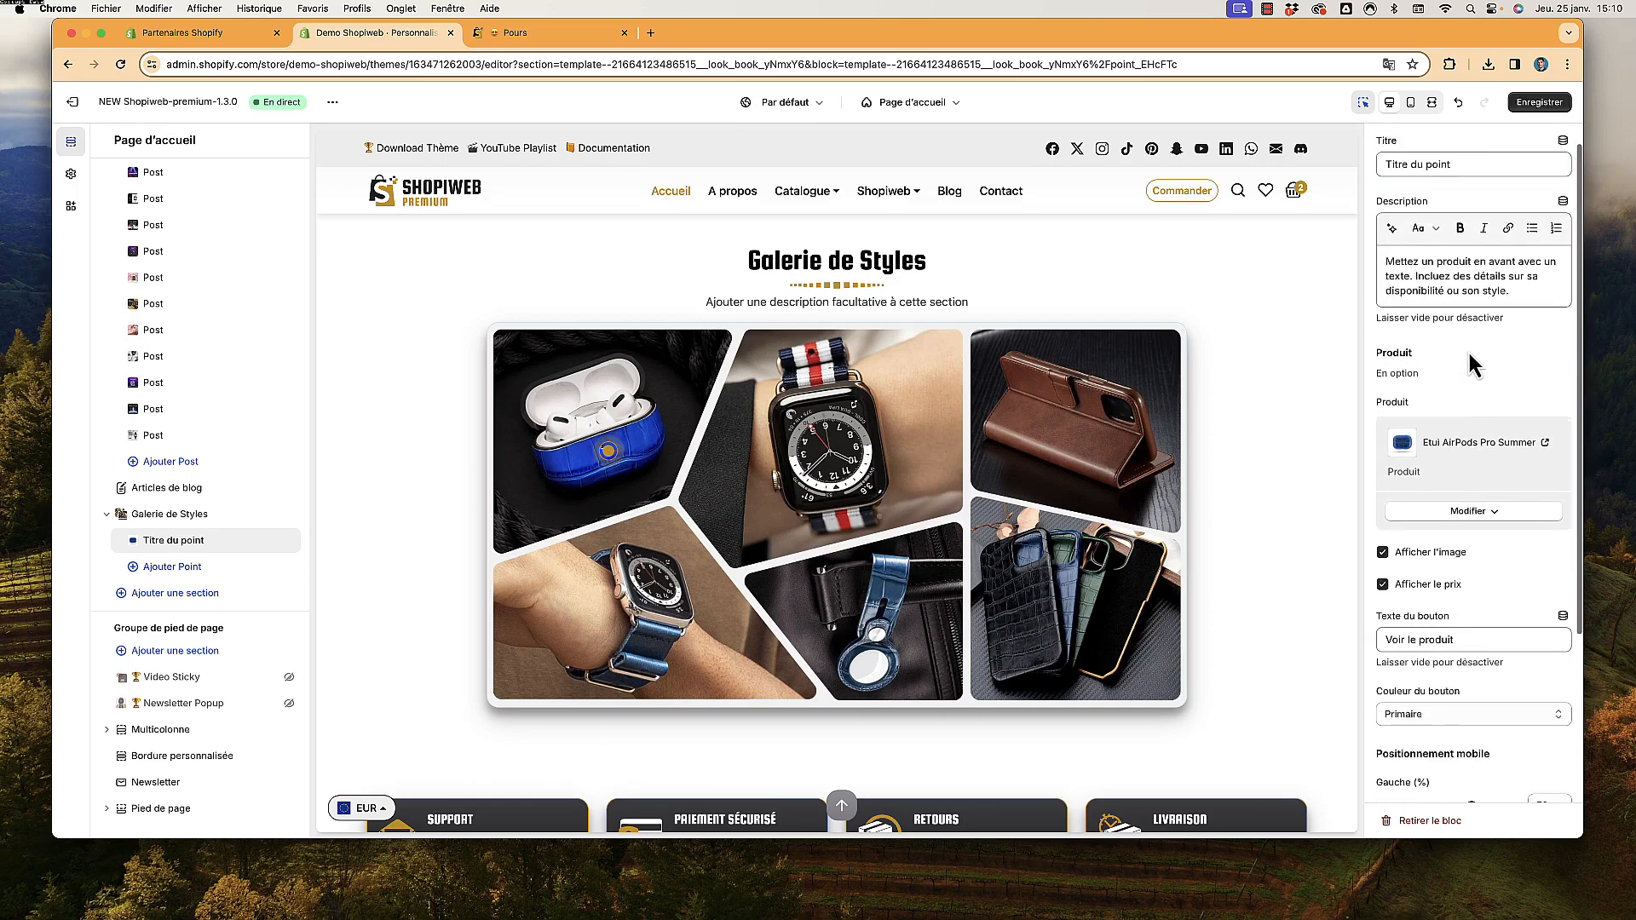
scroll(1468, 390, up, 1)
scroll(1468, 390, down, 1)
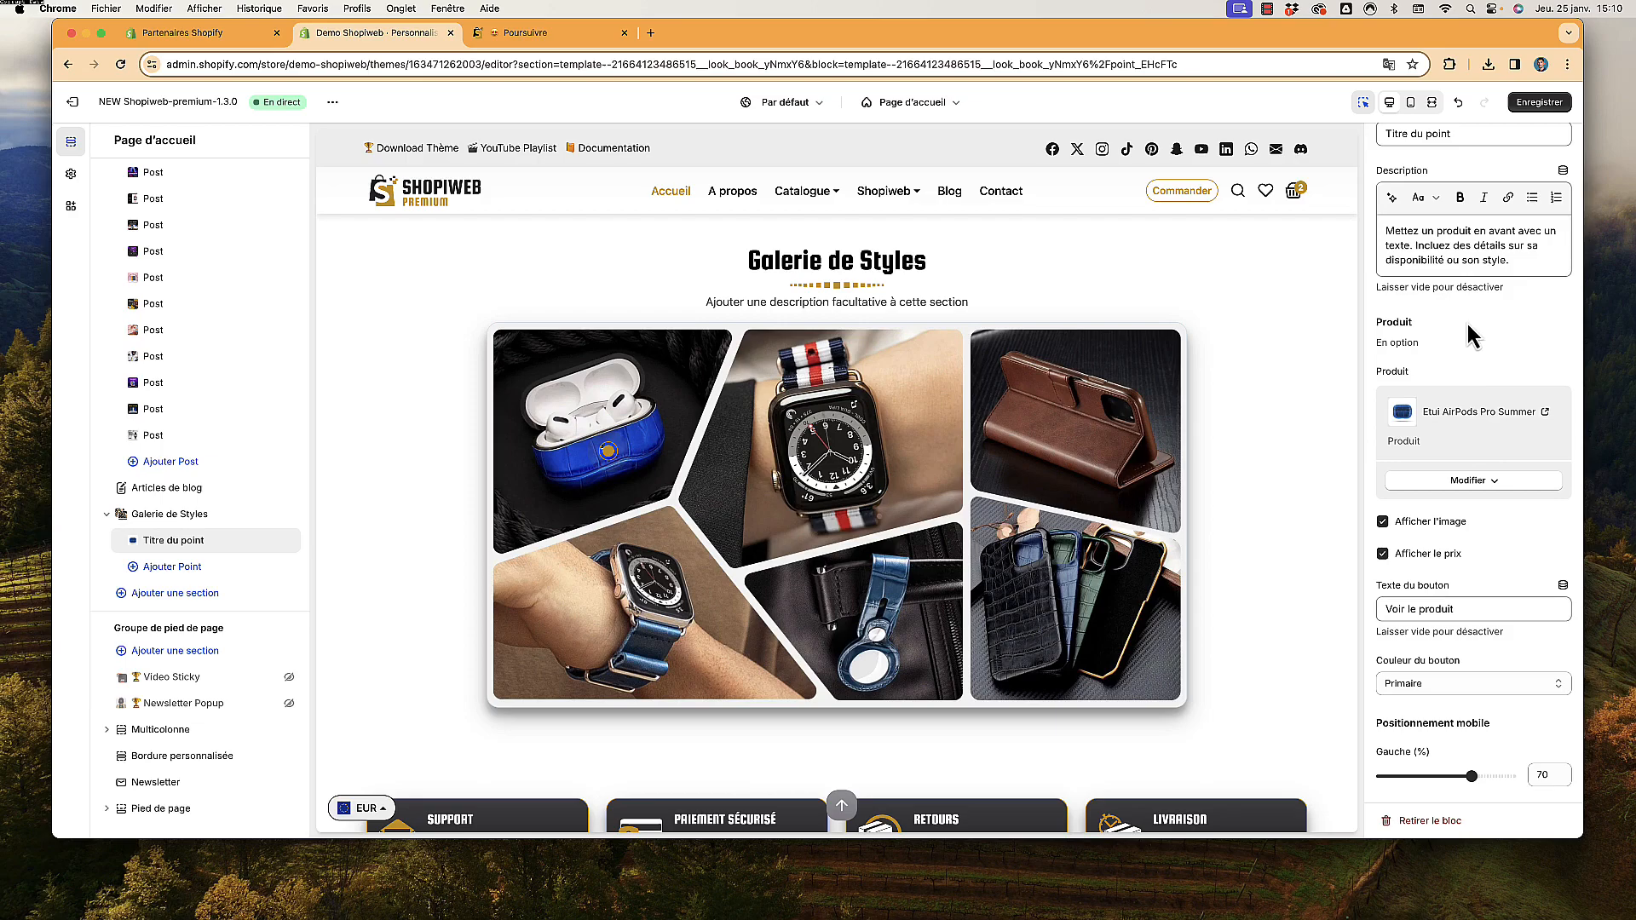
scroll(1466, 343, up, 1)
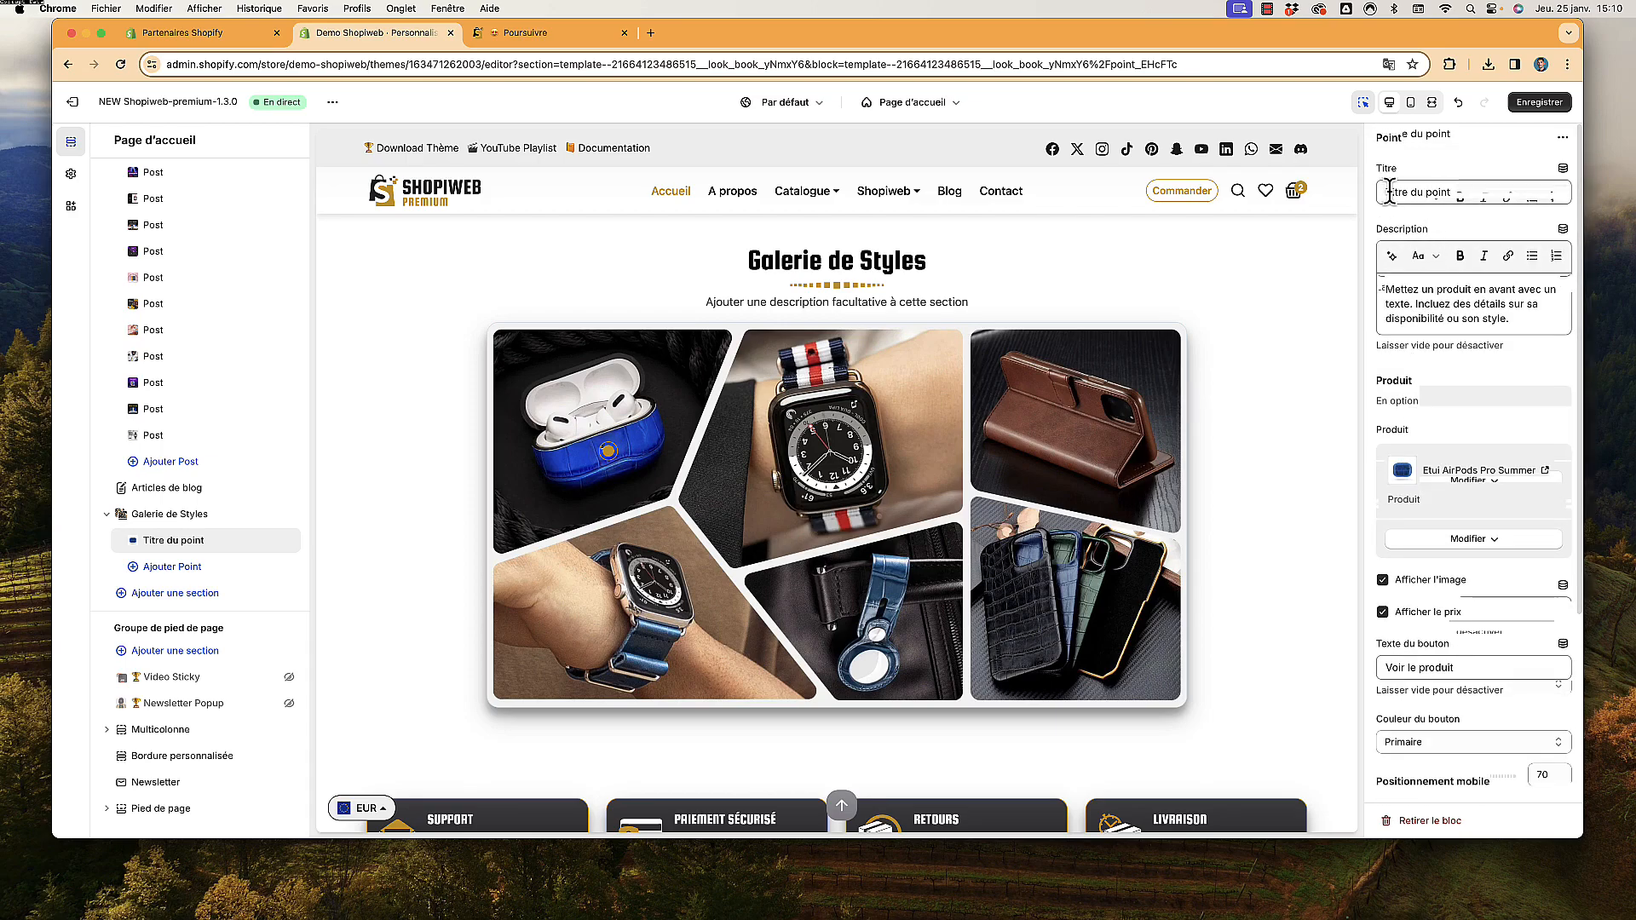
scroll(1449, 597, down, 2)
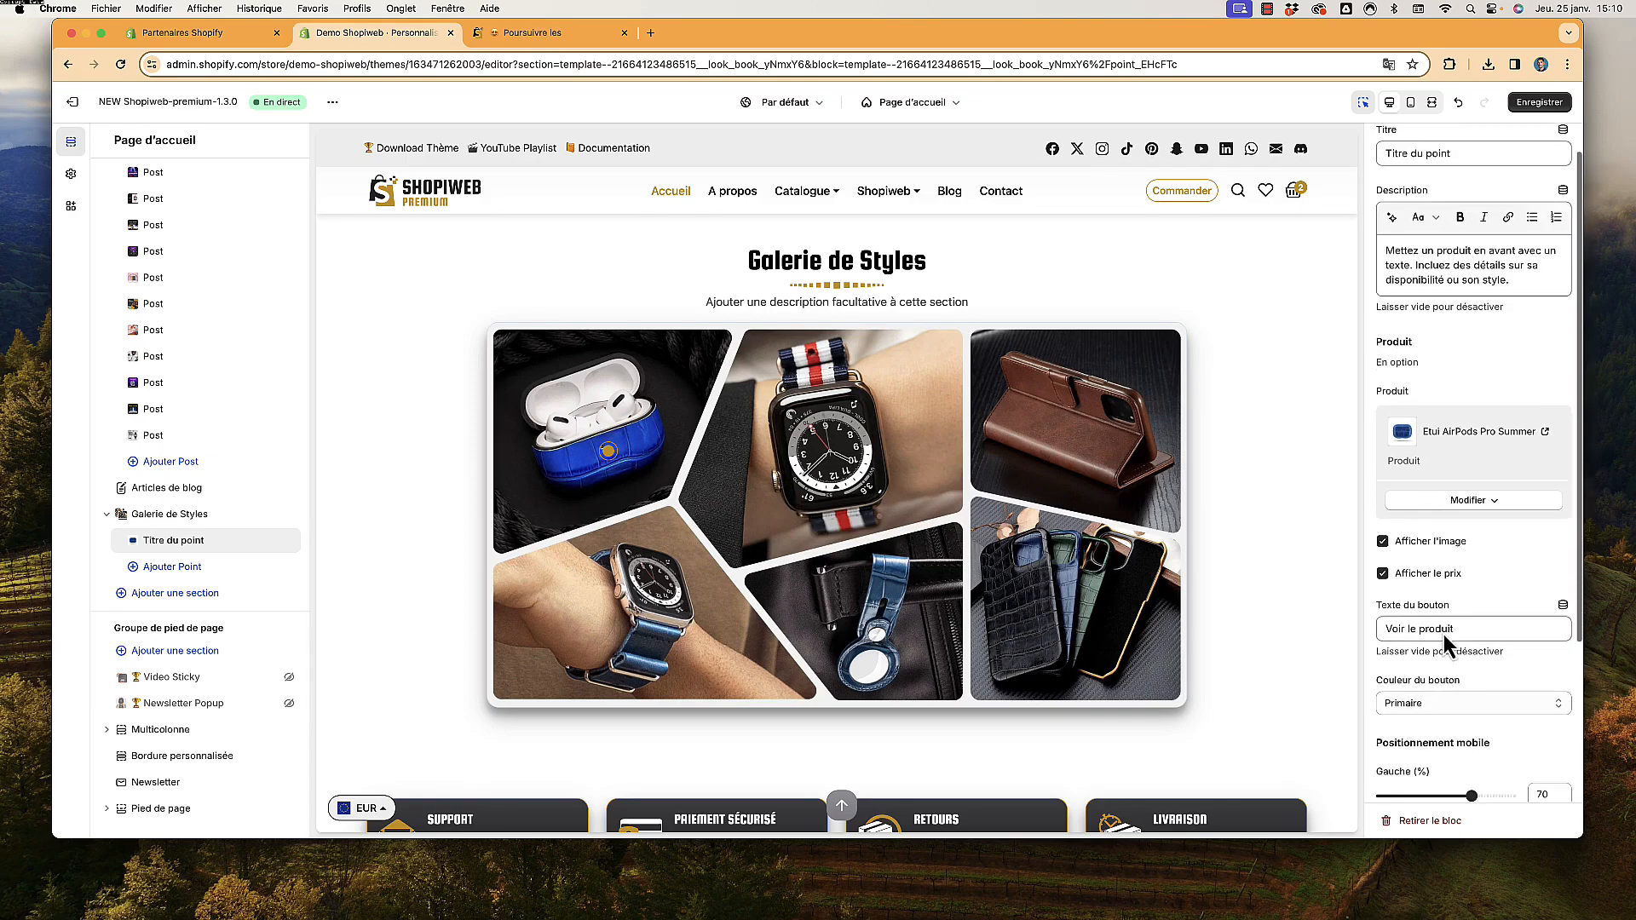
scroll(1466, 596, down, 1)
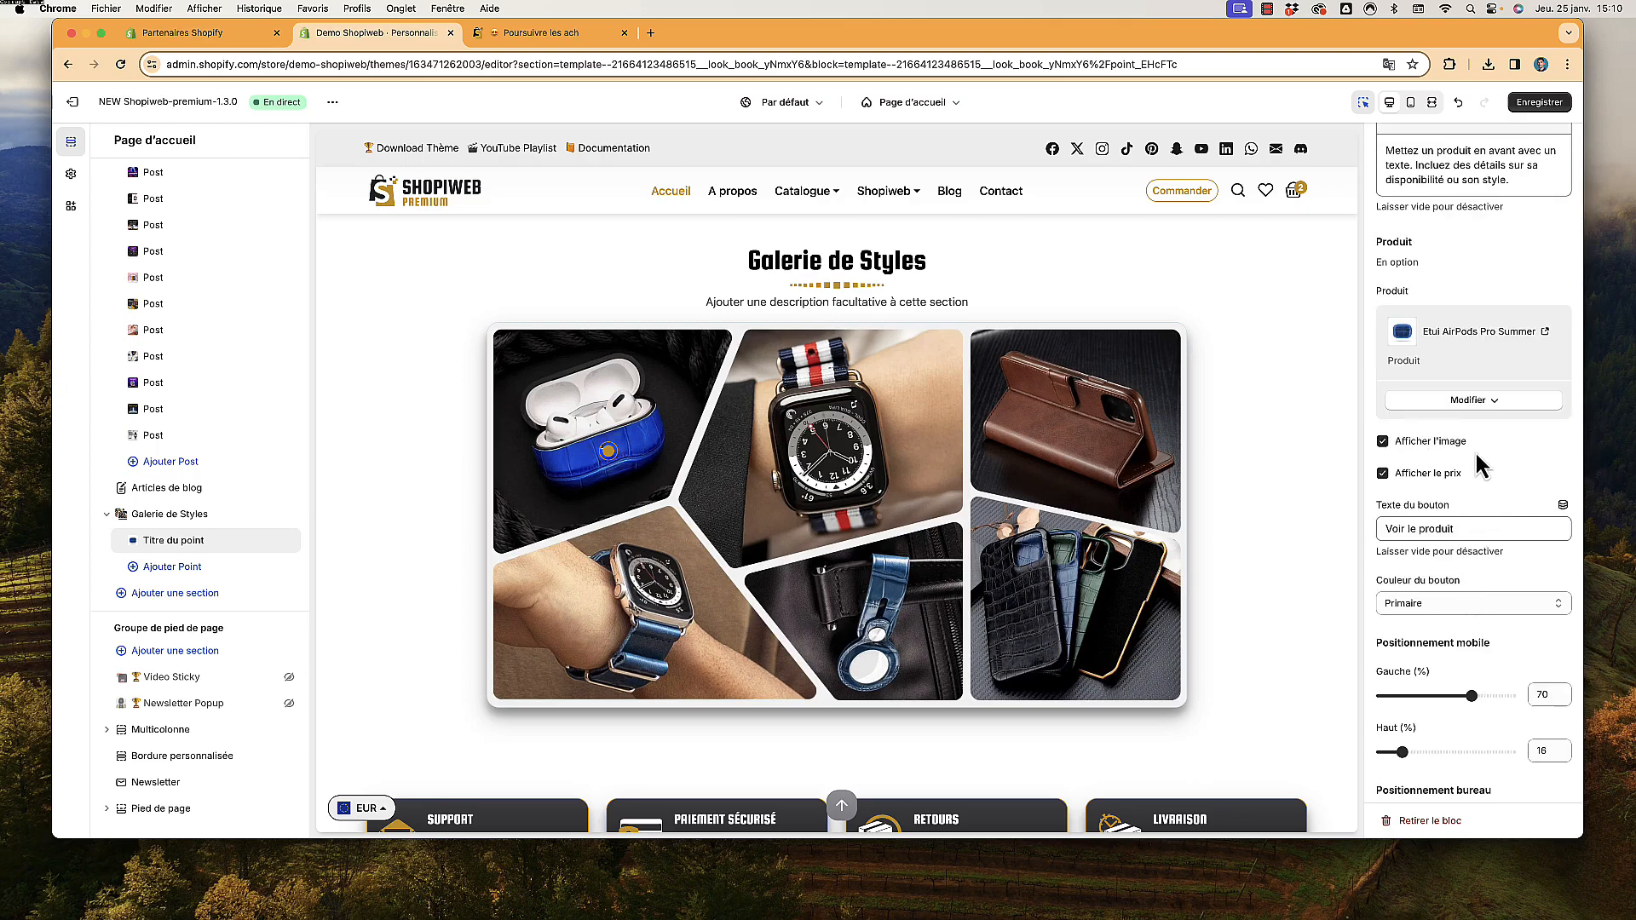
scroll(1477, 473, down, 2)
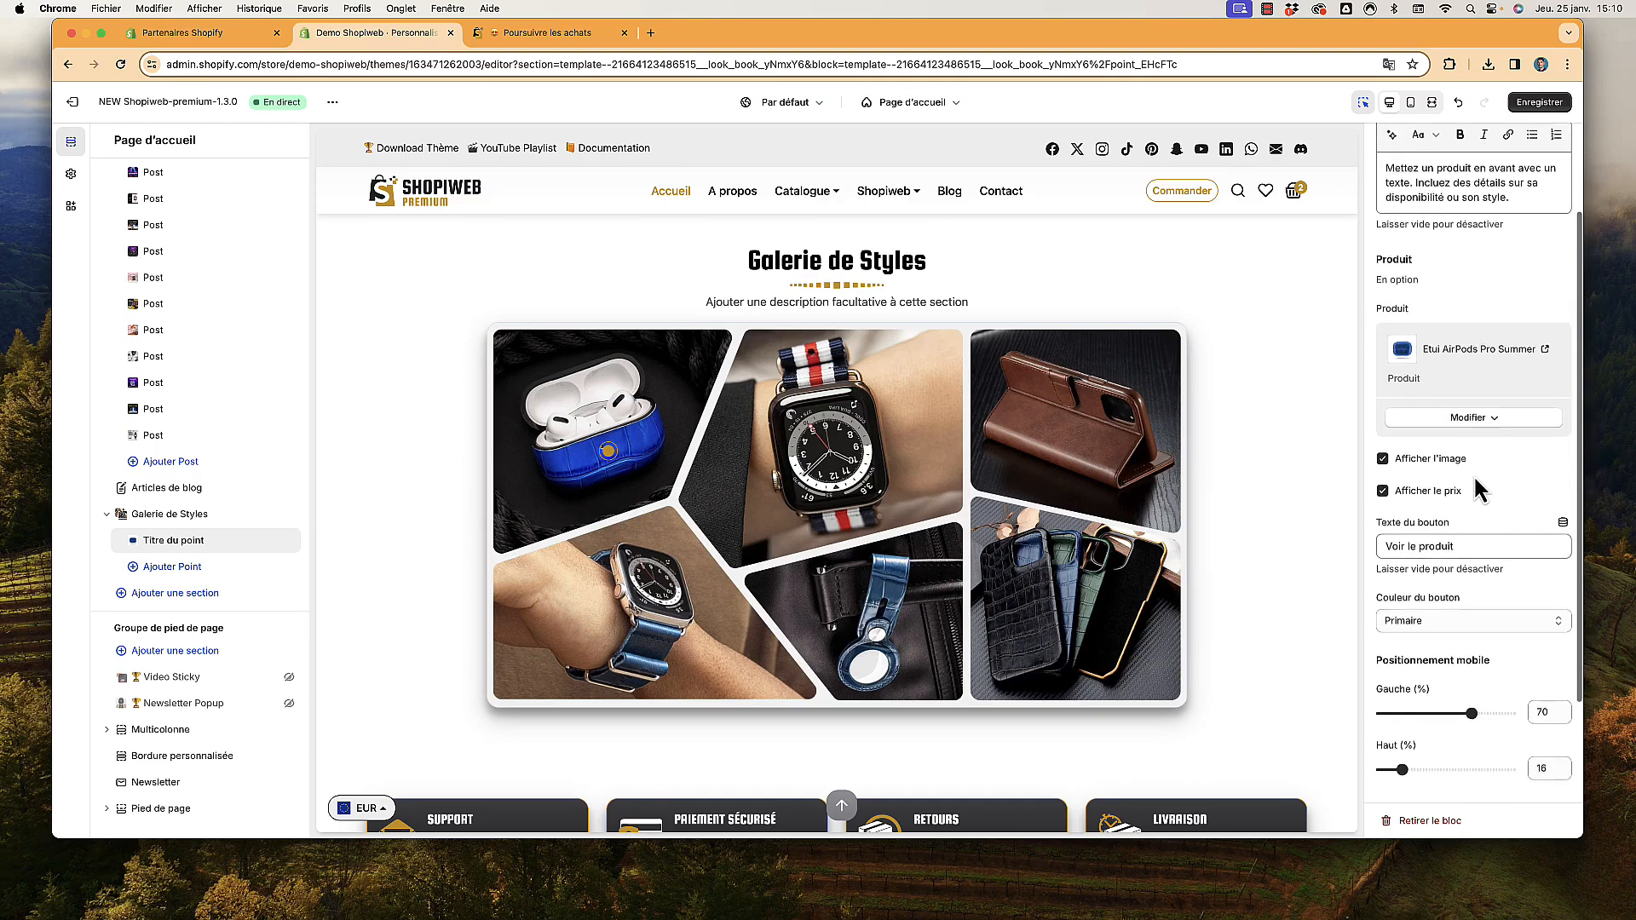
Add a second point to Galerie de Styles and set its desktop positioning to 50% left and 33% top
click(170, 566)
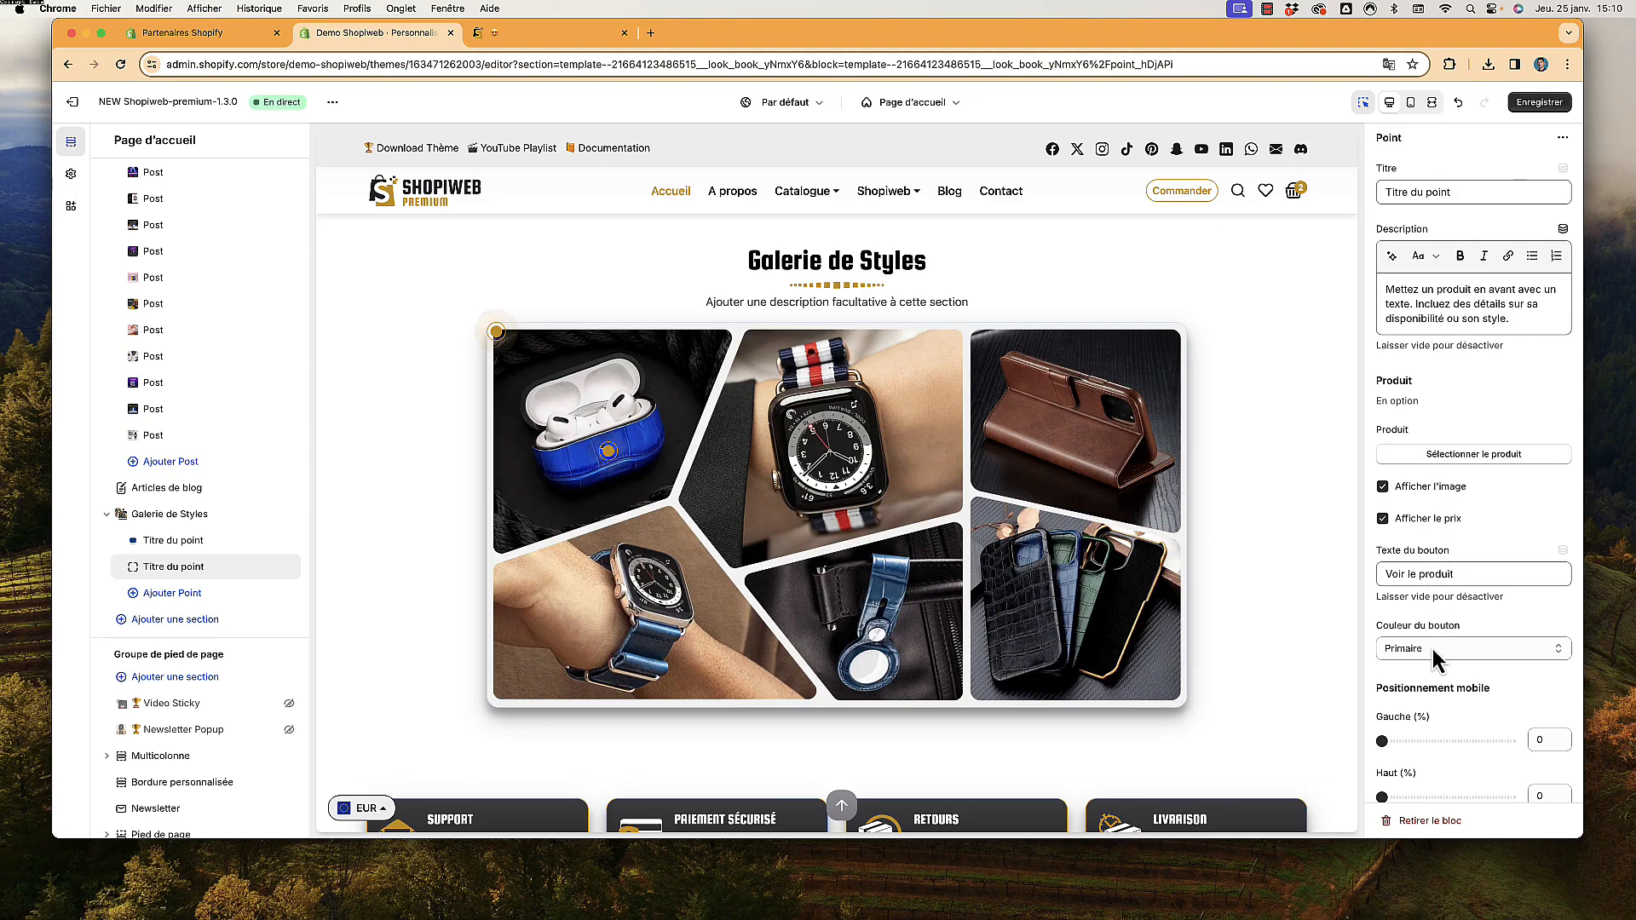
scroll(1433, 648, down, 2)
scroll(1389, 725, down, 2)
drag(1382, 725, 1446, 726)
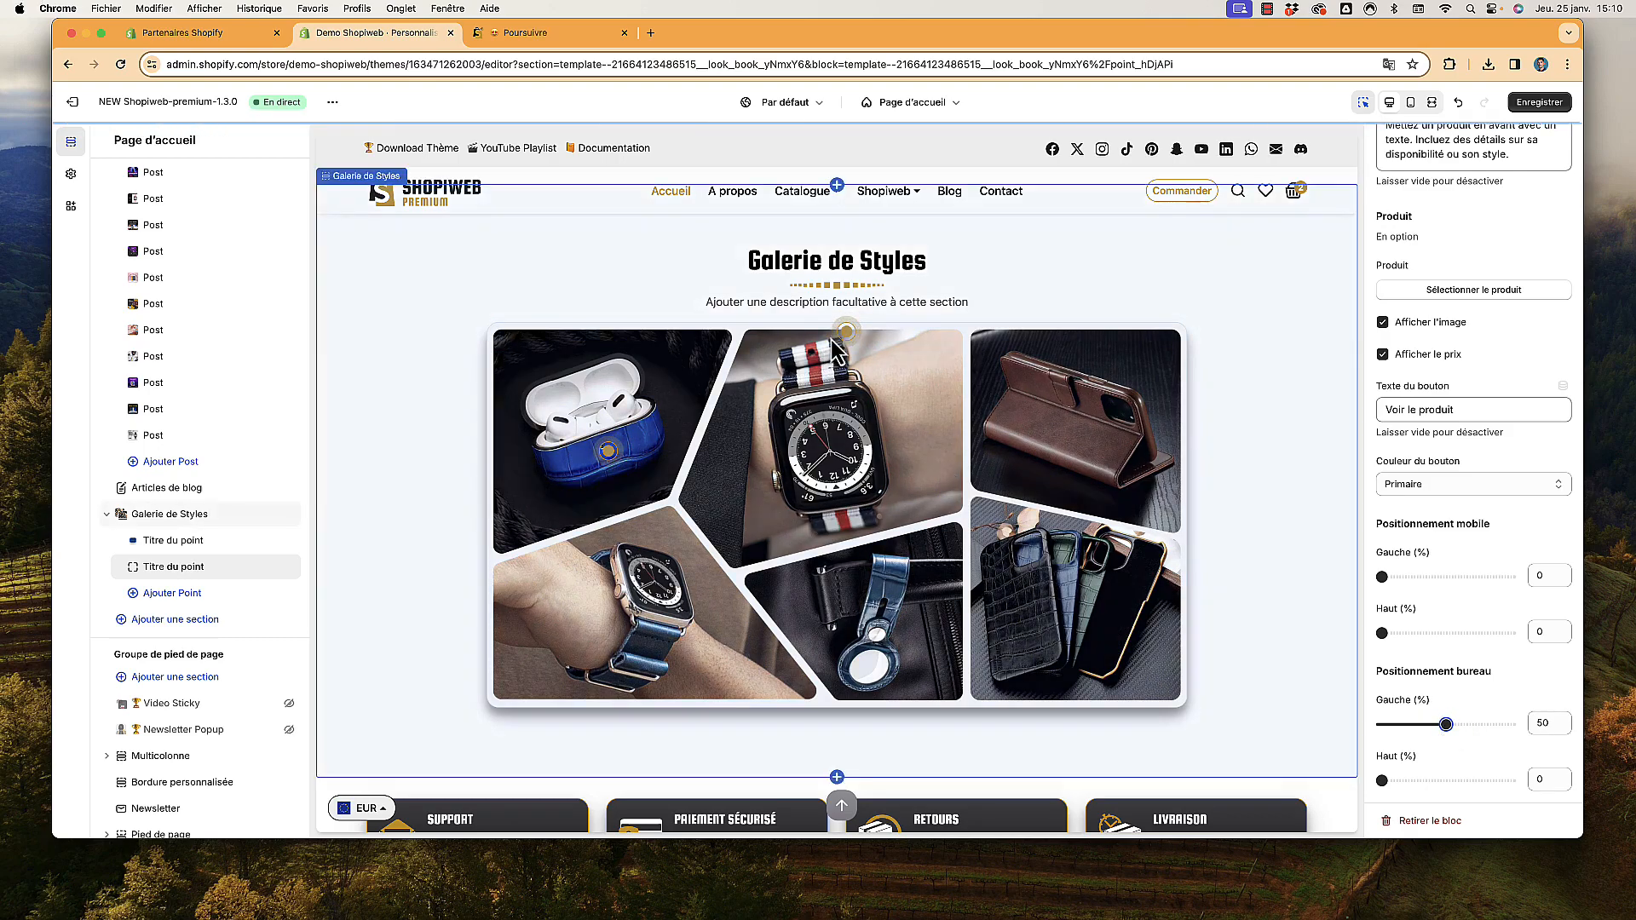
drag(1381, 781, 1428, 784)
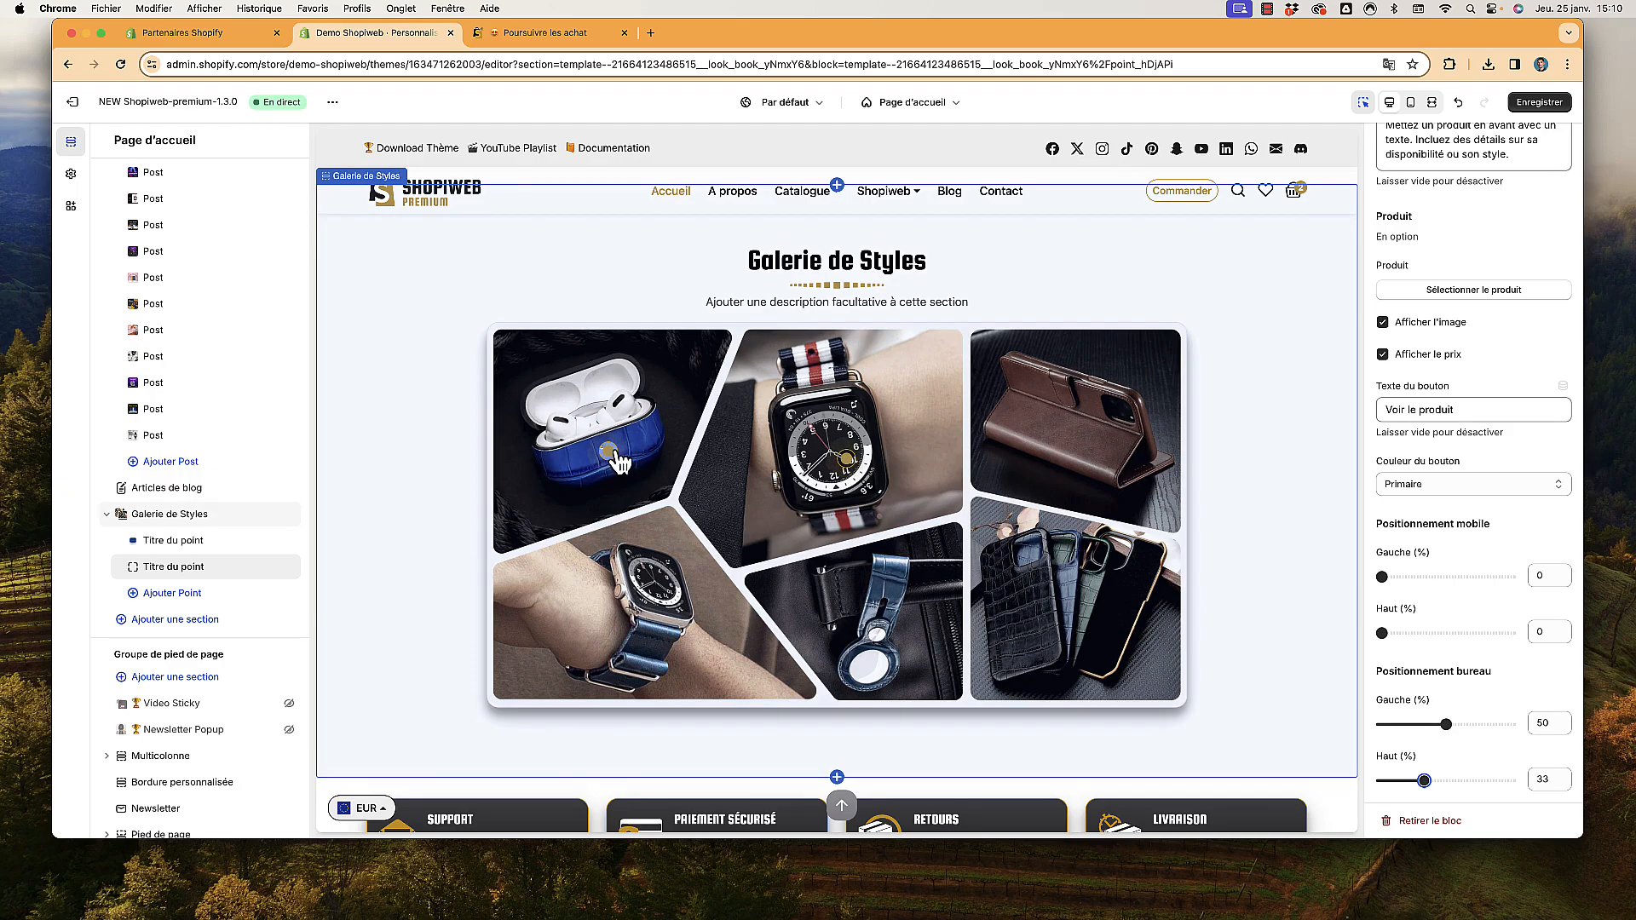
Try the Info and Succès point colours in the Galerie de Styles section settings
click(151, 514)
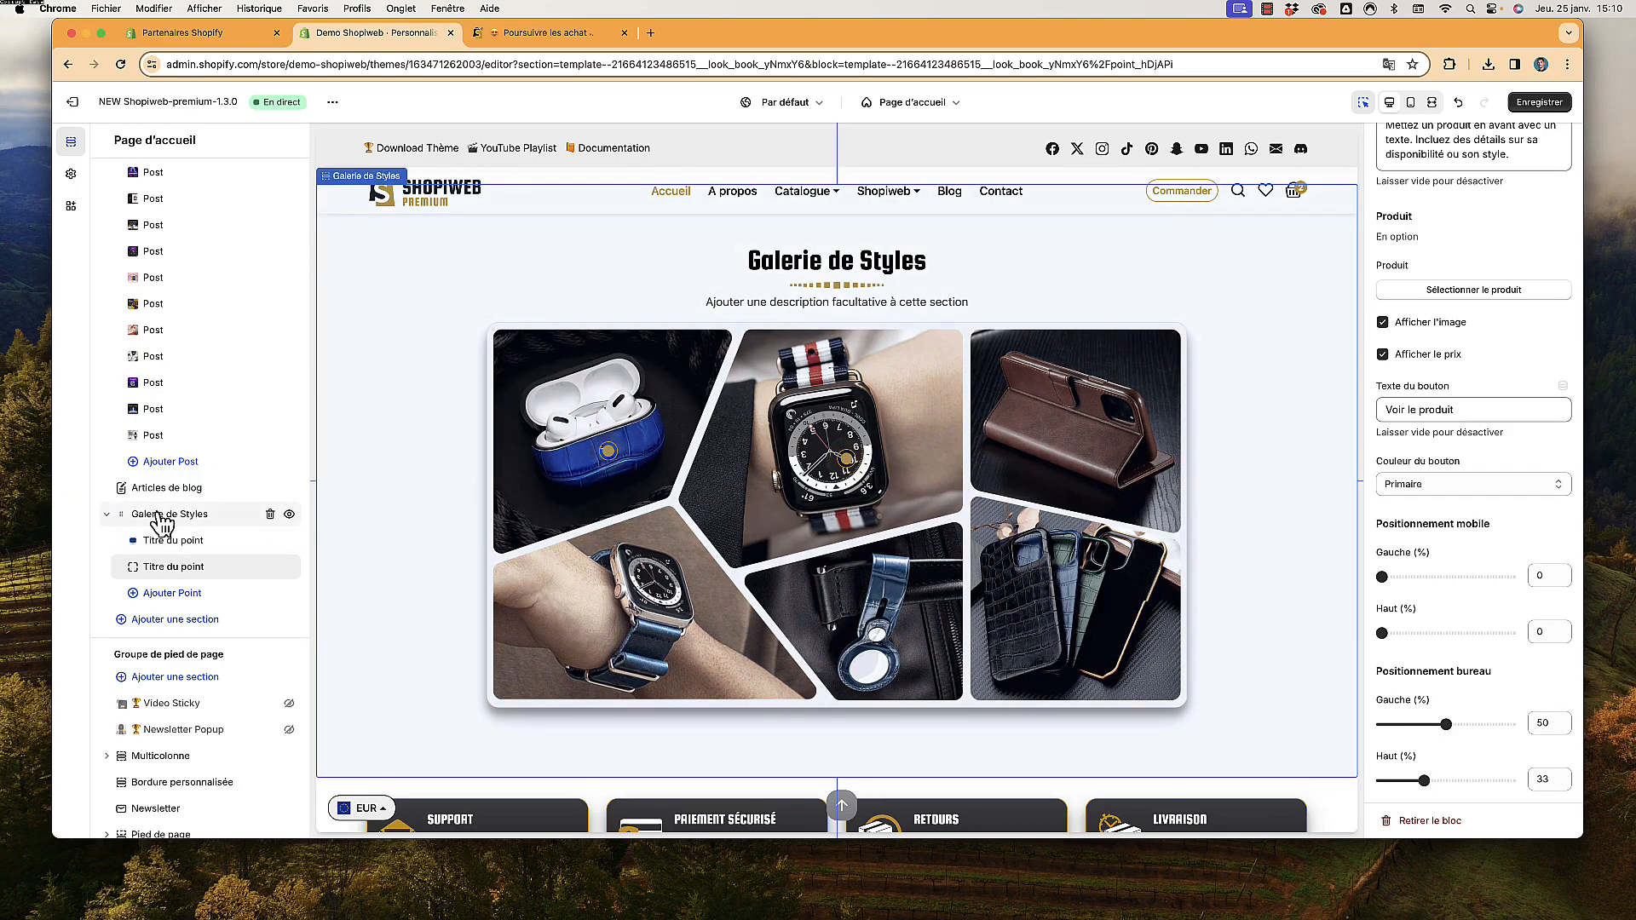
scroll(1451, 580, down, 5)
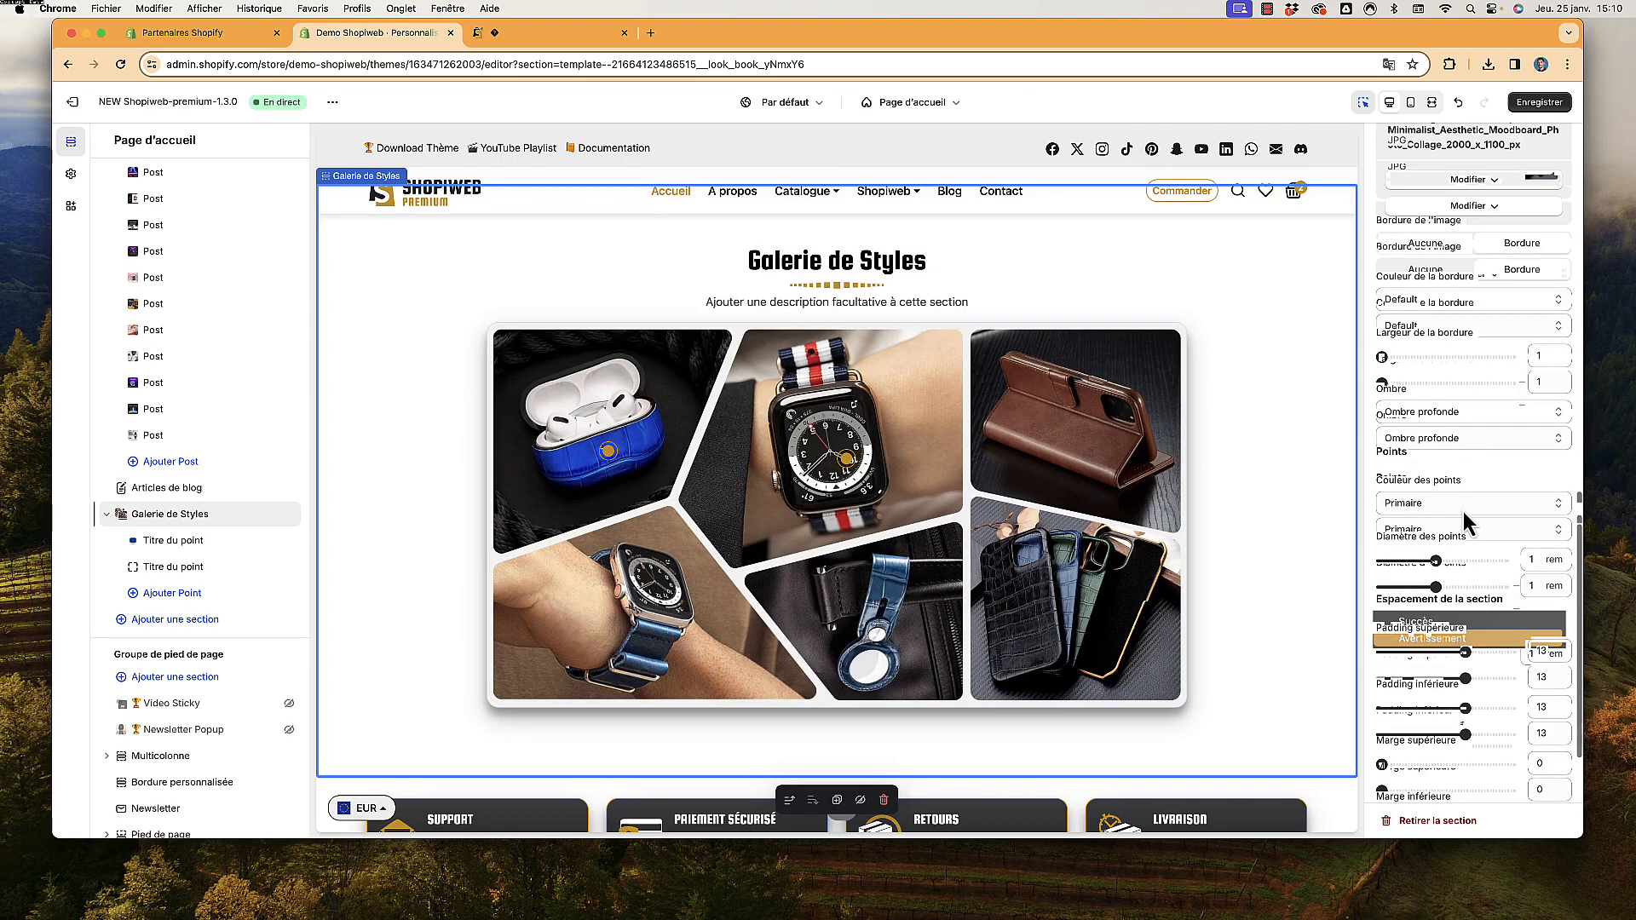
click(1460, 505)
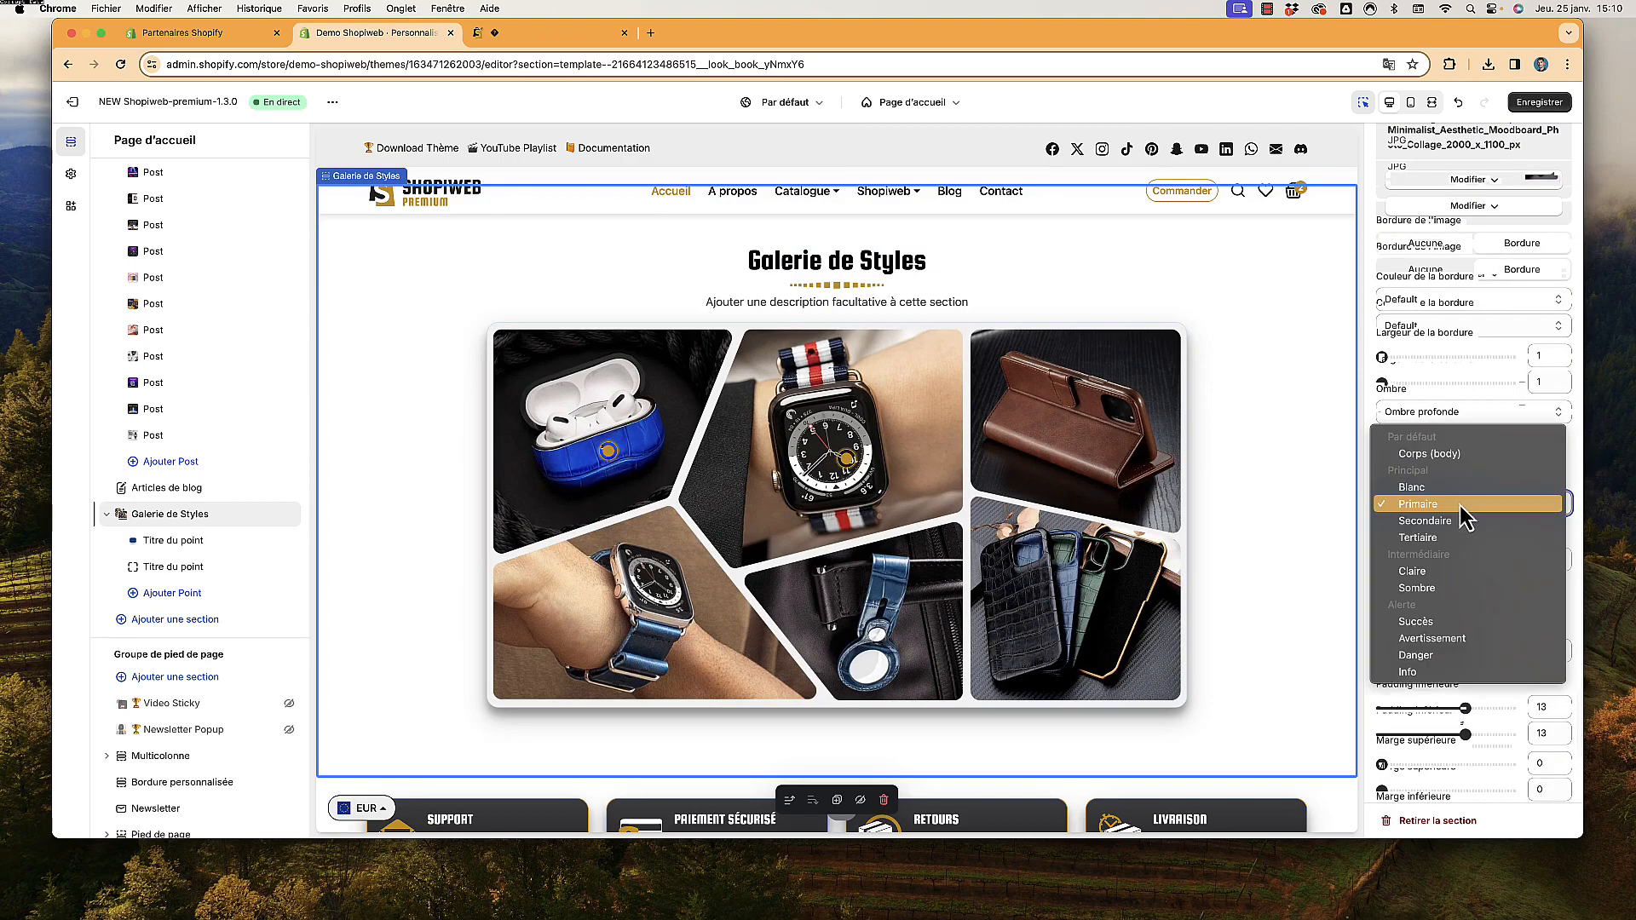
click(1452, 671)
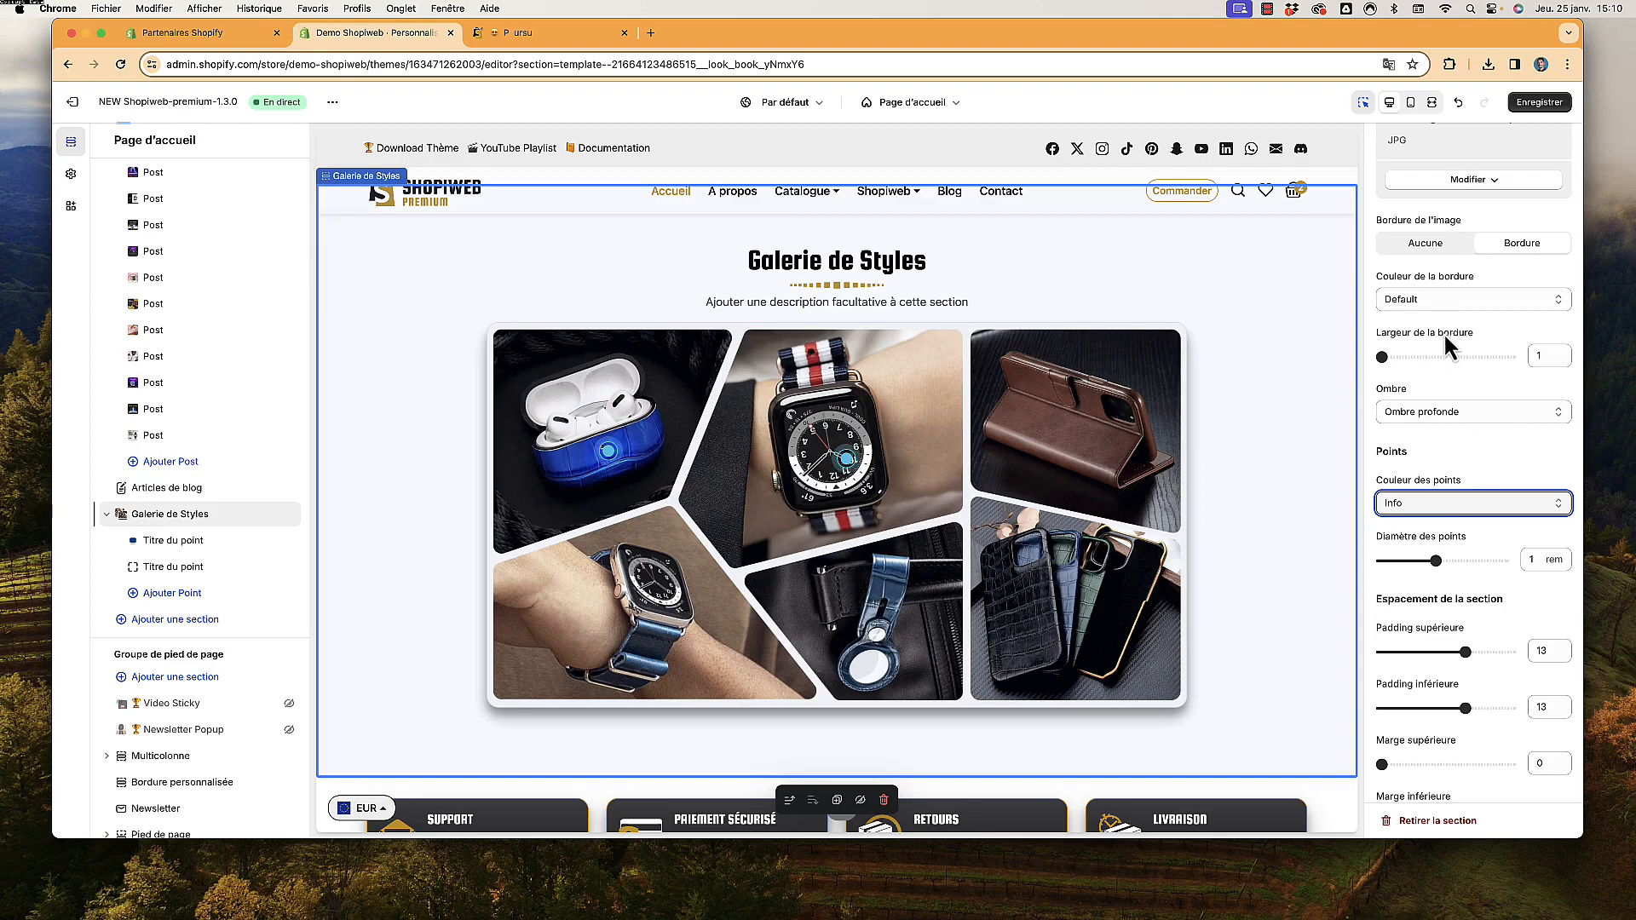
click(1449, 503)
click(1434, 457)
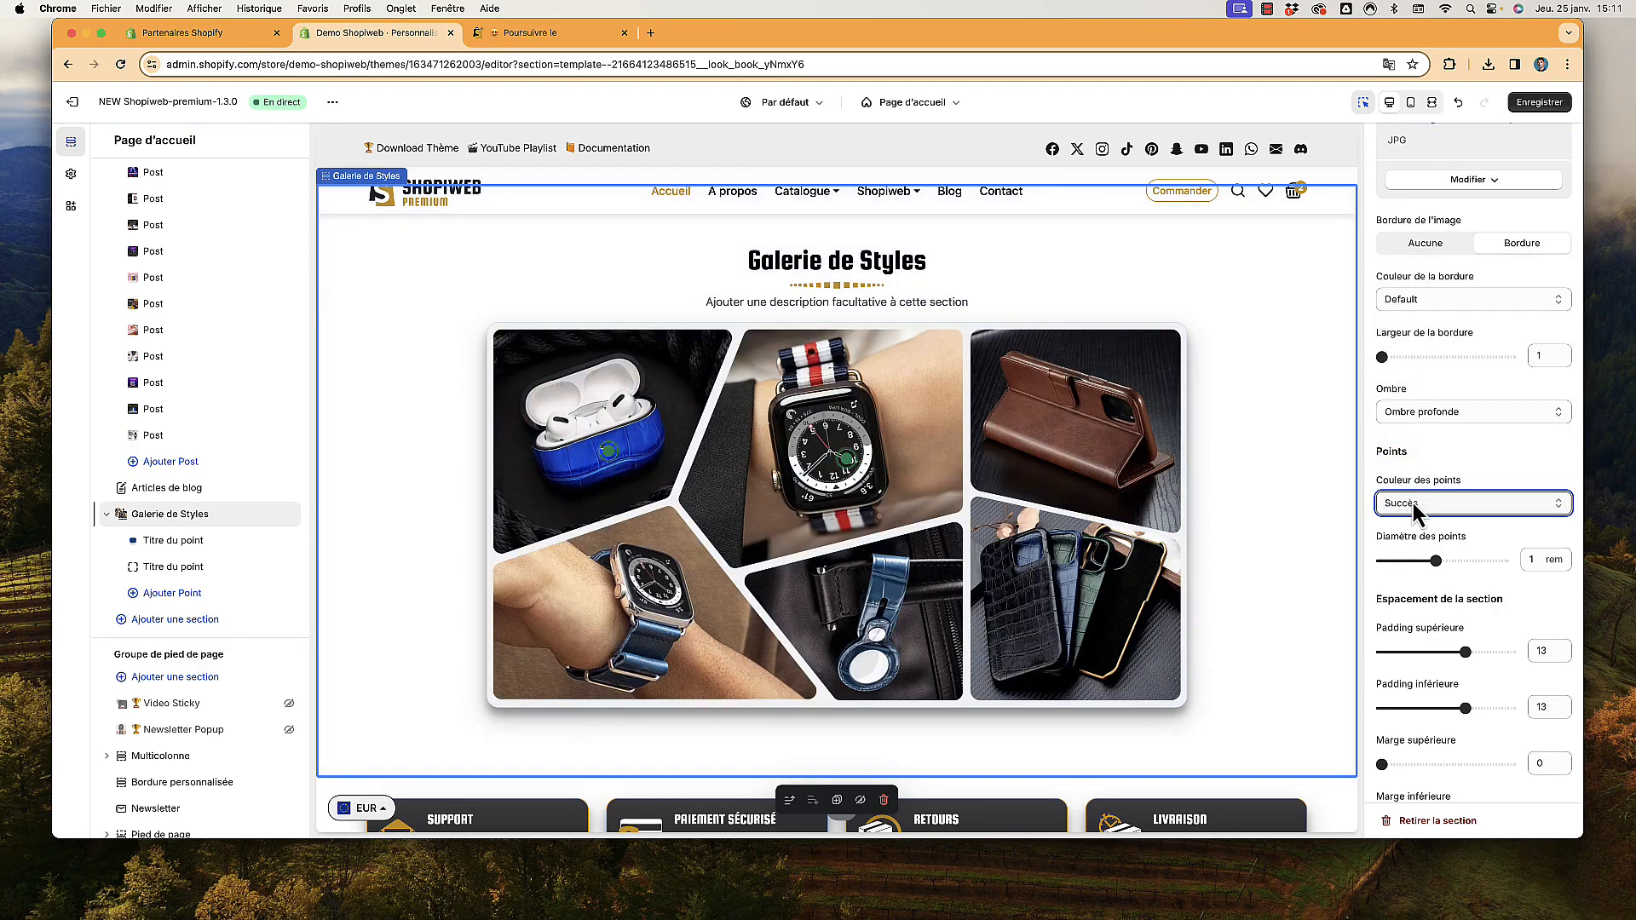
Review the theme's colour settings, from the main colours down to the alert colours
click(72, 174)
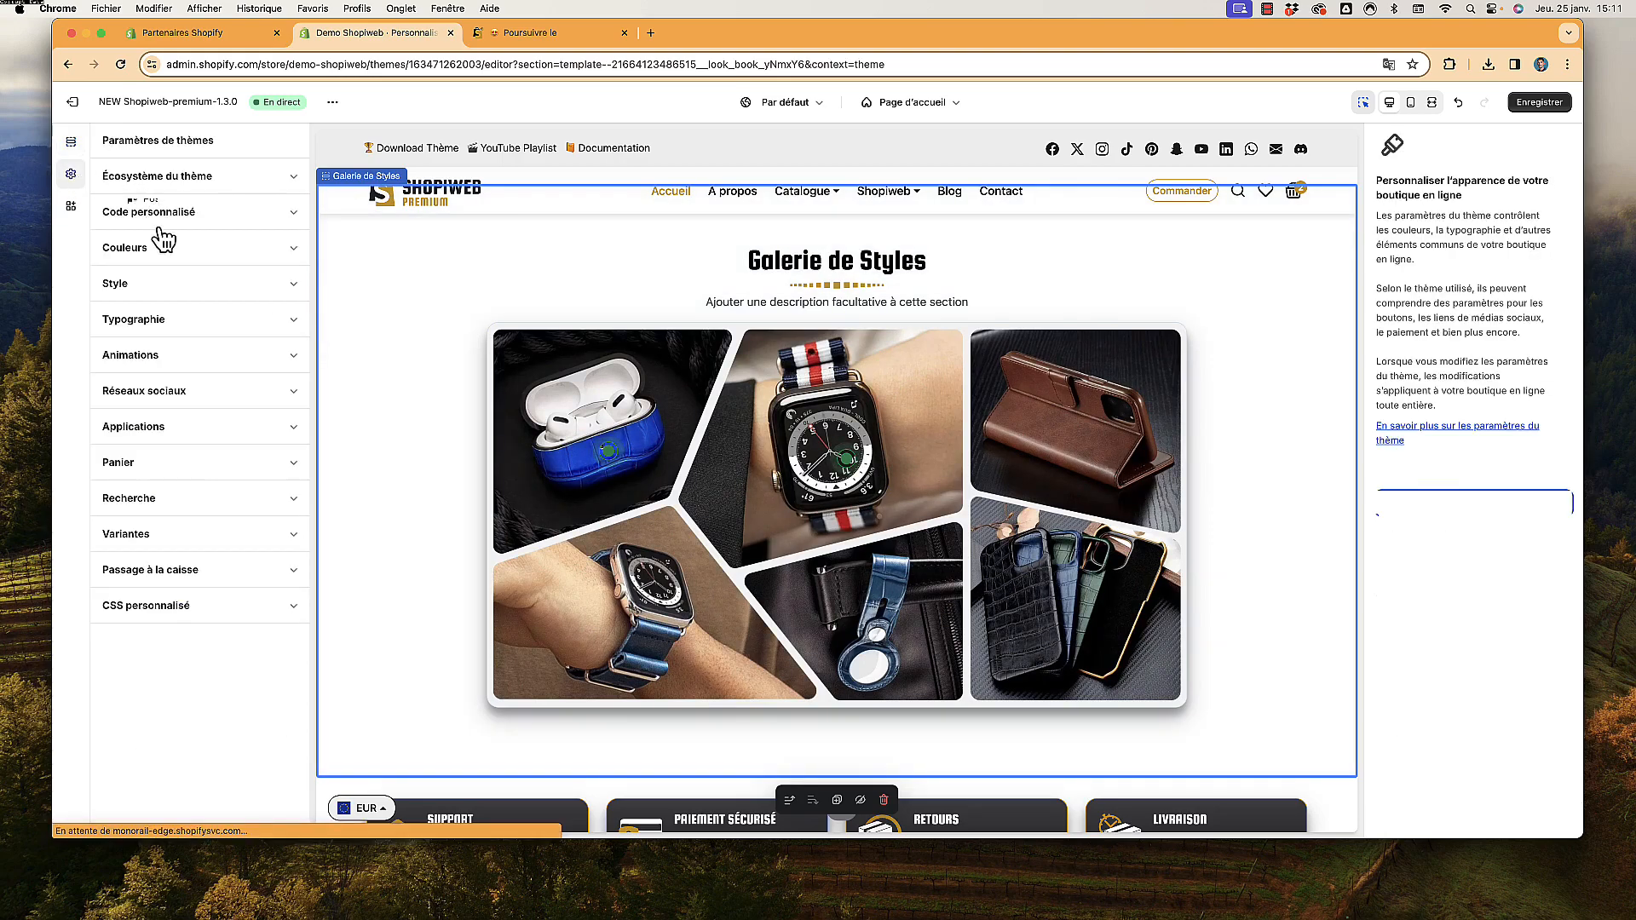
click(177, 248)
scroll(179, 503, down, 2)
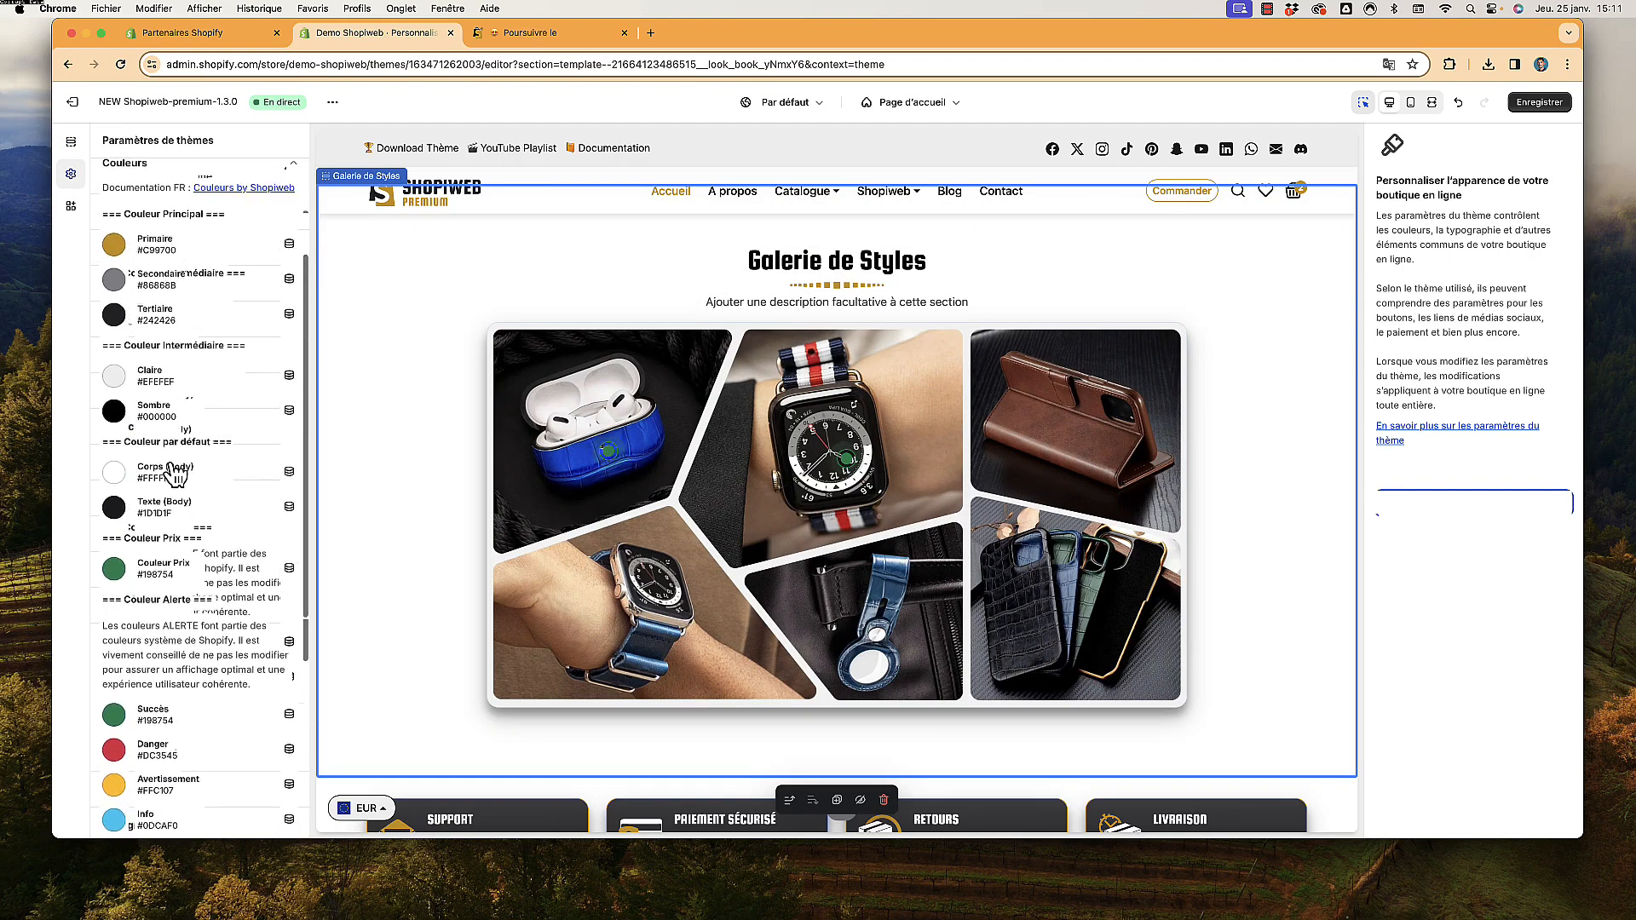
scroll(175, 375, up, 1)
scroll(149, 592, up, 1)
Return to the Galerie de Styles section settings and set the point colour to Avertissement
click(73, 144)
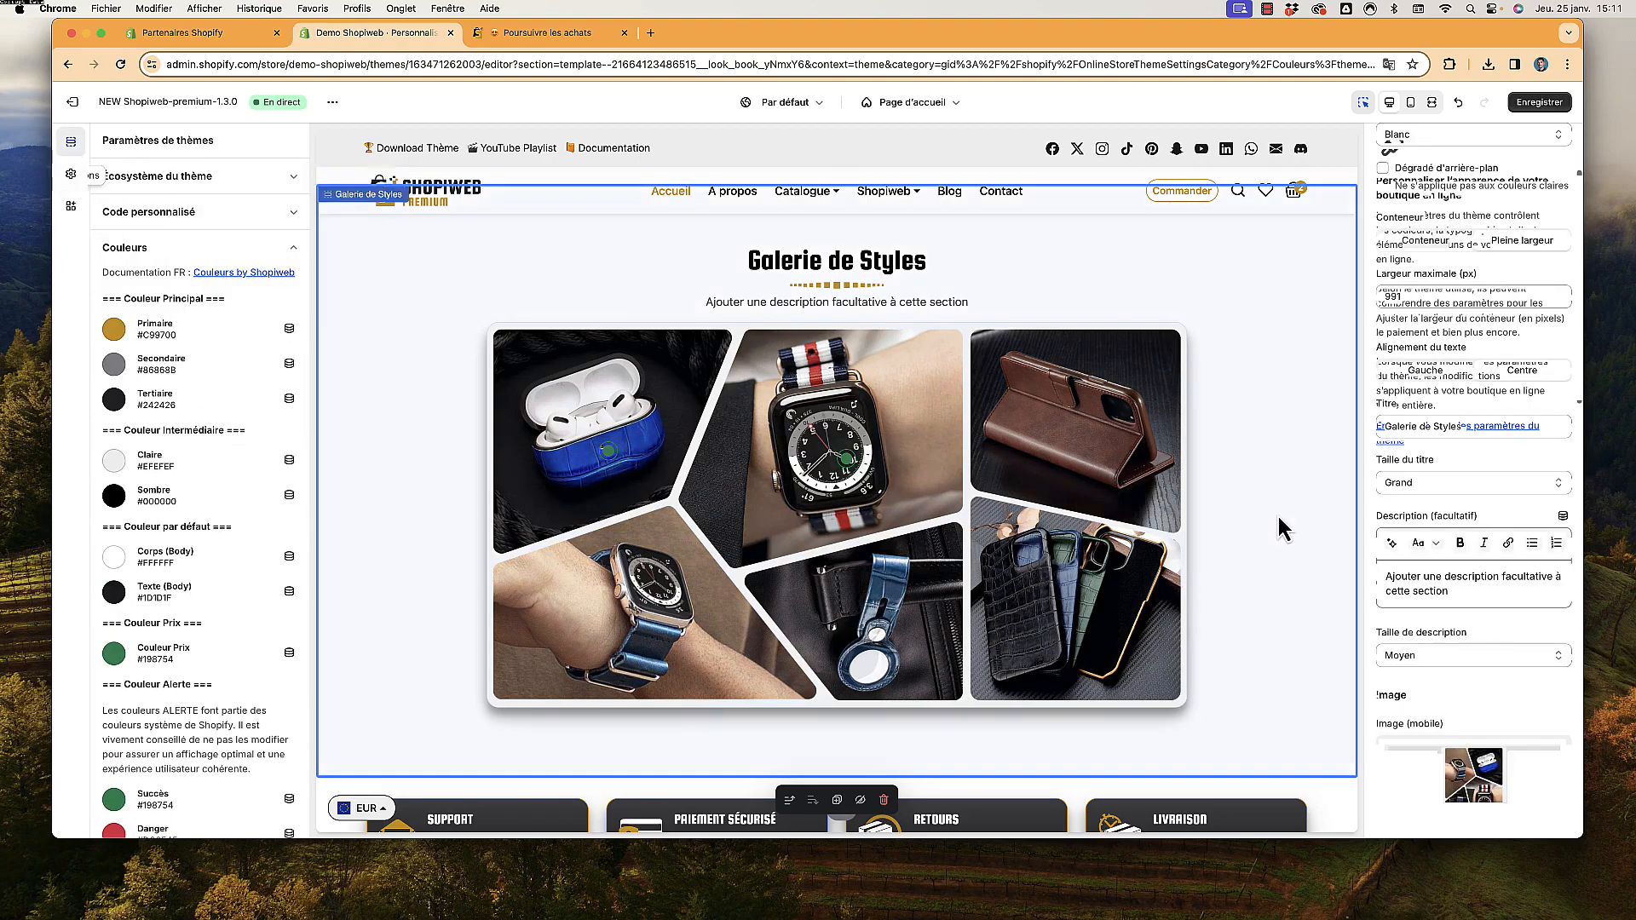
scroll(1443, 595, down, 10)
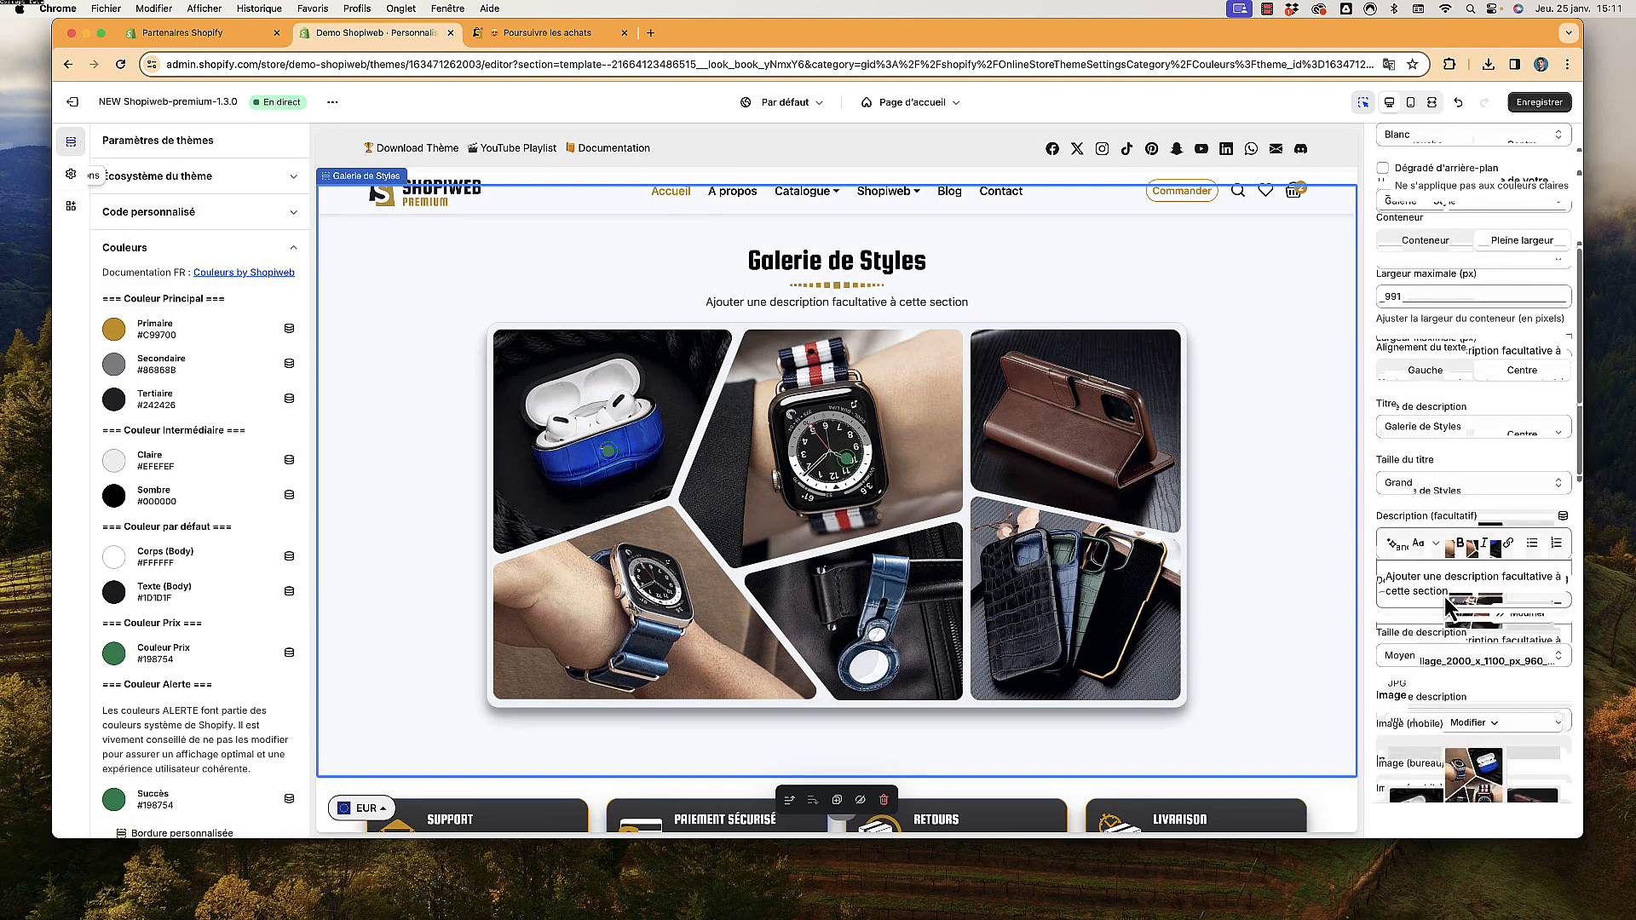
scroll(1444, 597, up, 8)
scroll(1445, 597, down, 9)
scroll(1447, 607, up, 4)
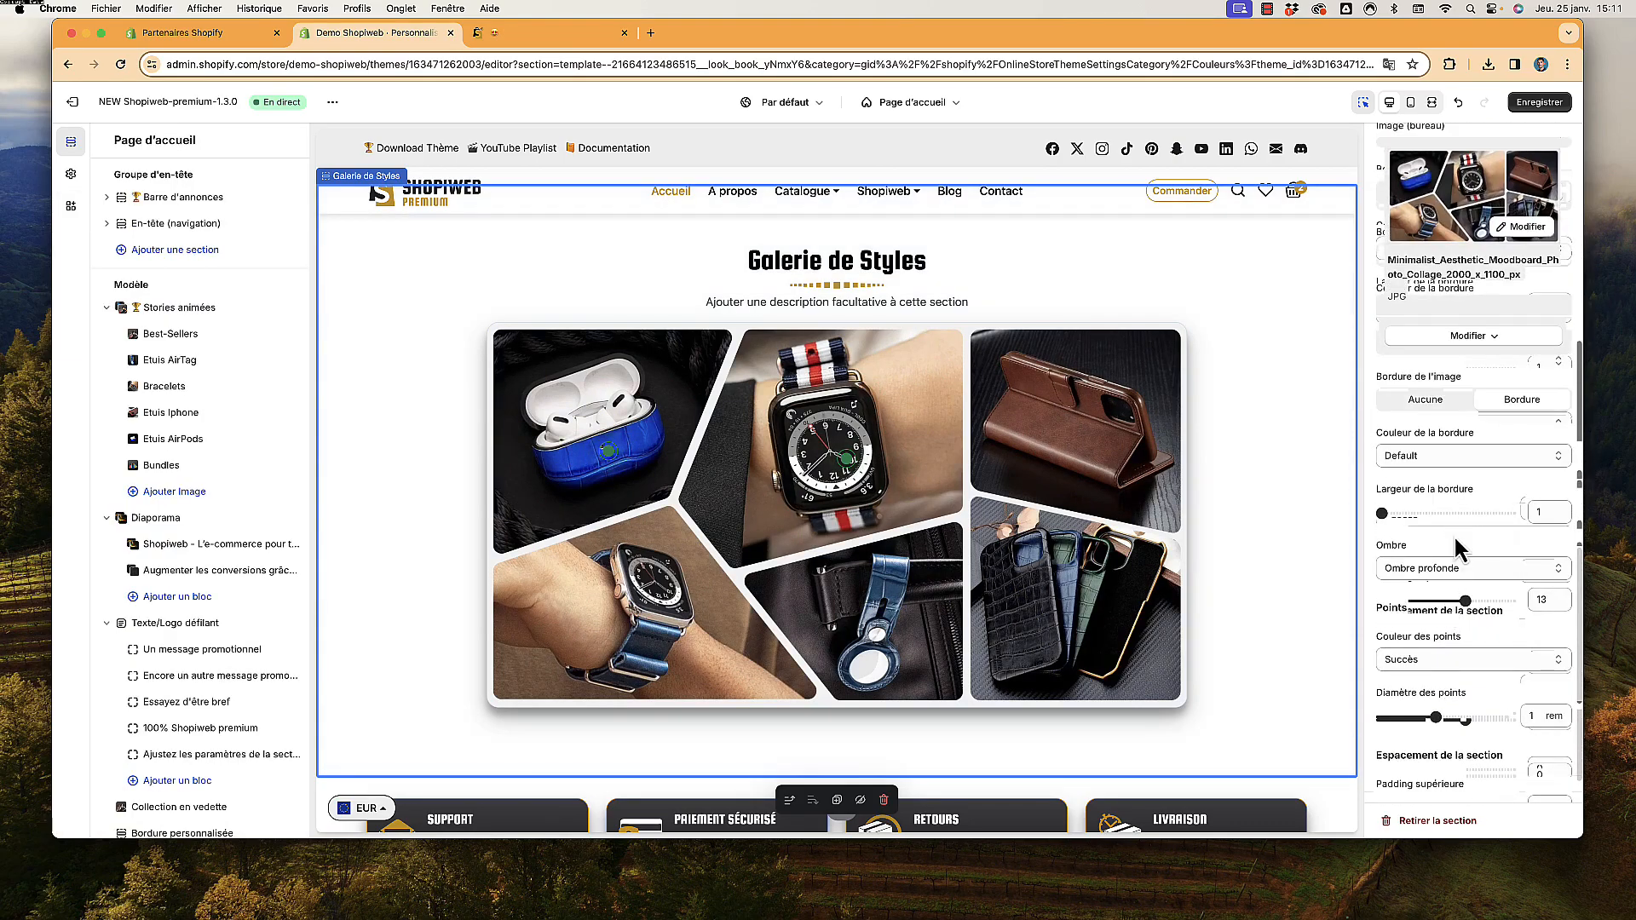
scroll(1454, 534, down, 3)
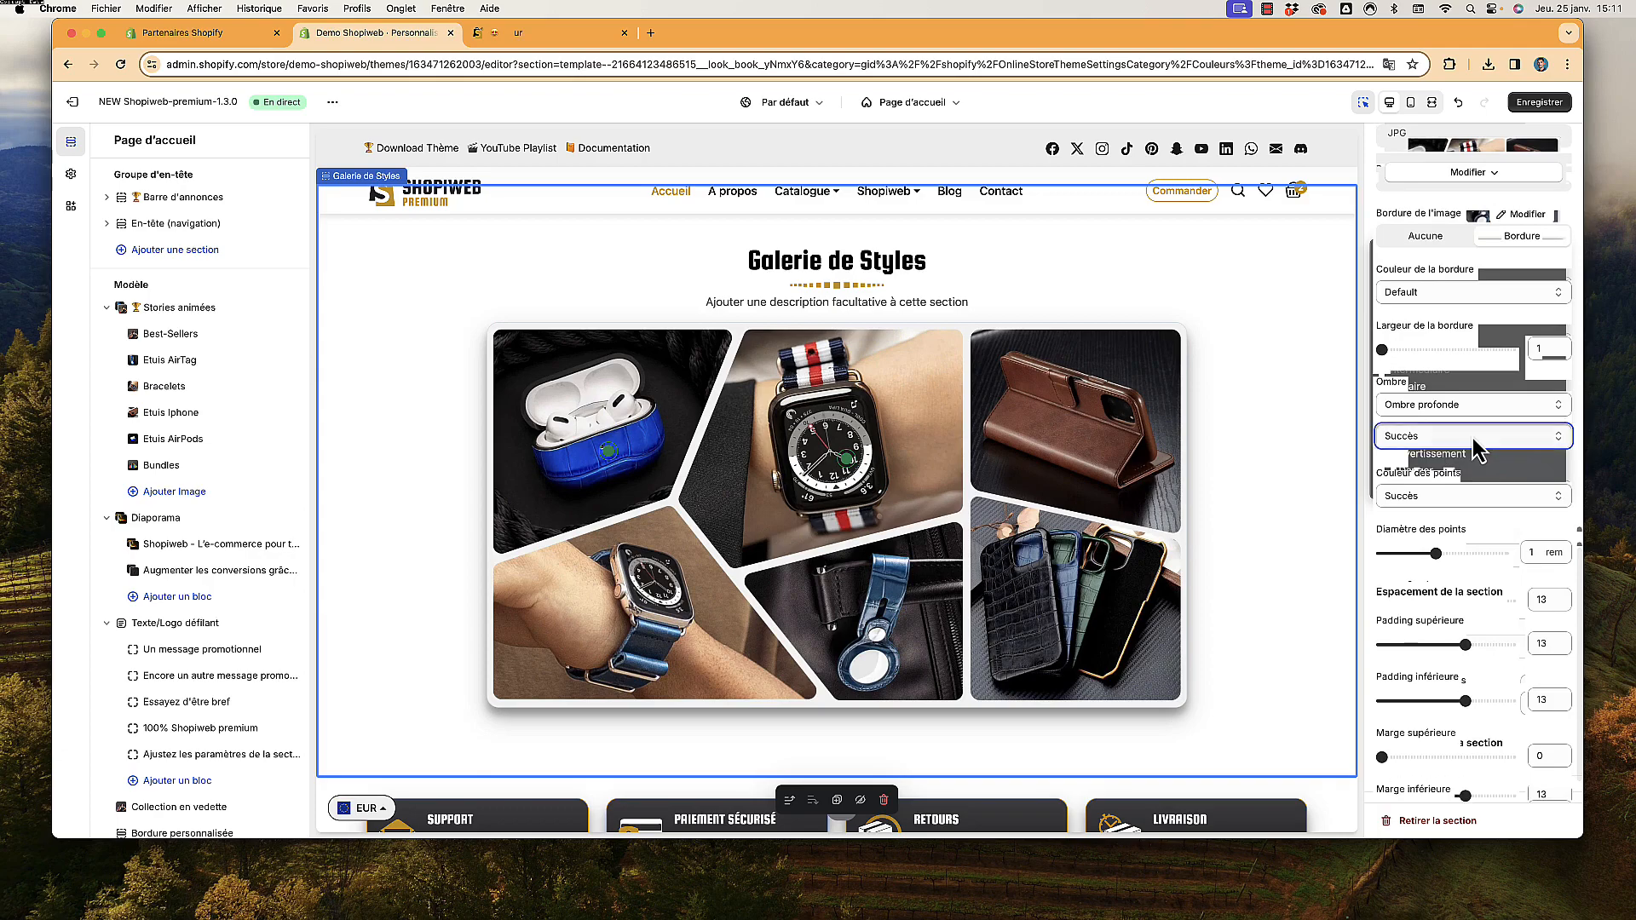
click(1459, 436)
click(1447, 454)
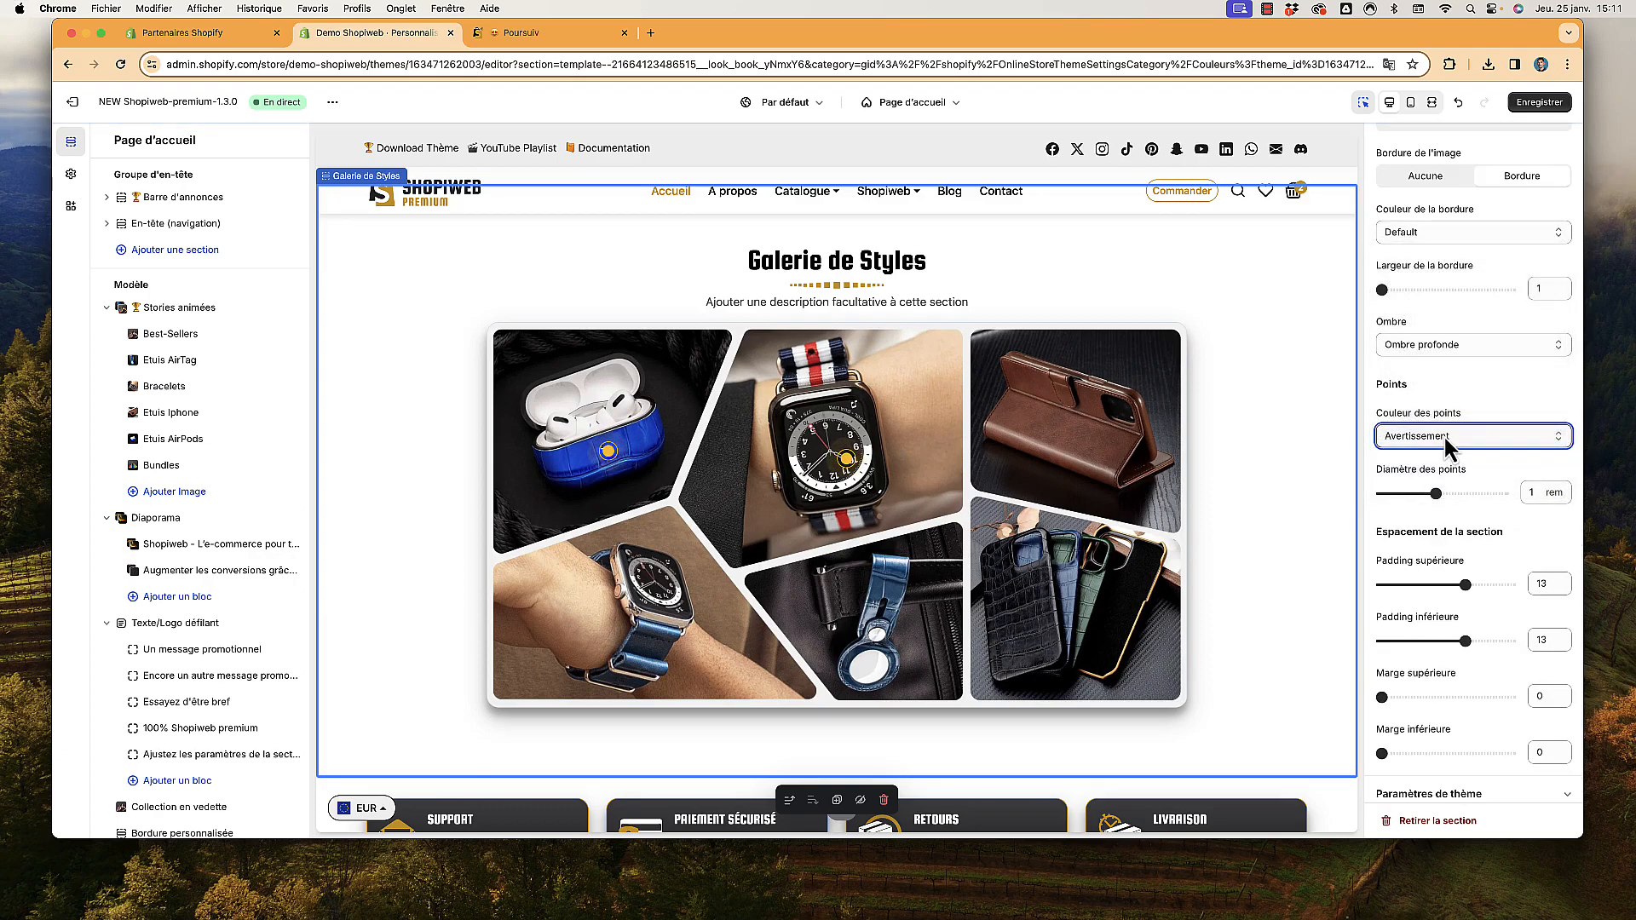
Test a point diameter of 2 rem in Galerie de Styles and settle on 1.1 rem
scroll(1443, 437, down, 1)
drag(1449, 479, 1507, 477)
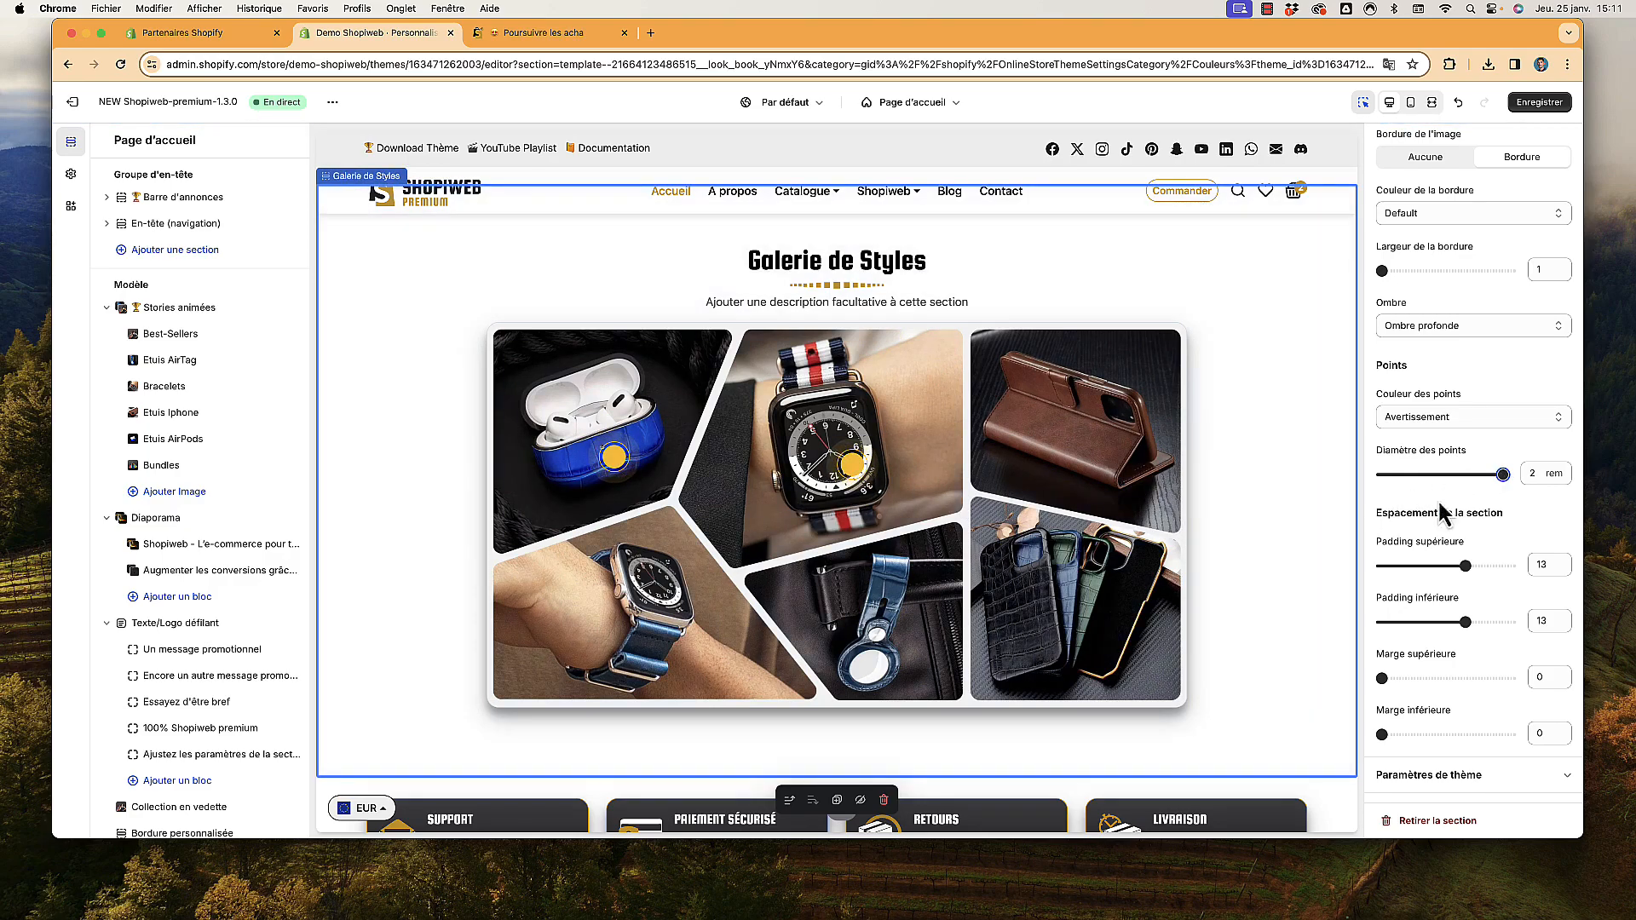
drag(1502, 476, 1444, 476)
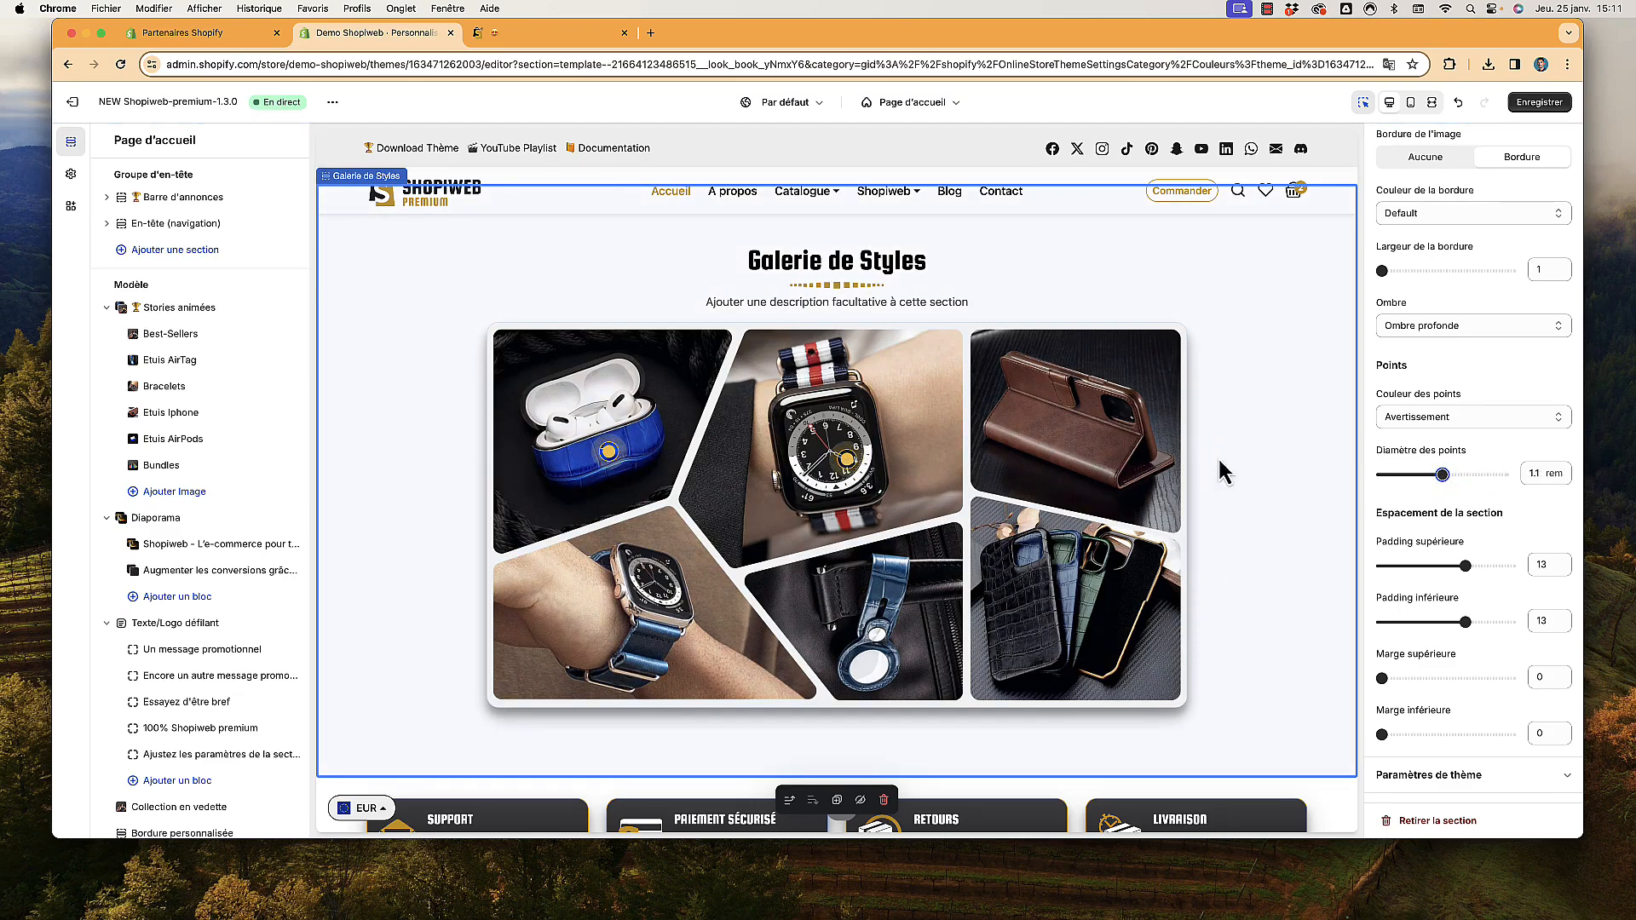
scroll(1464, 552, up, 5)
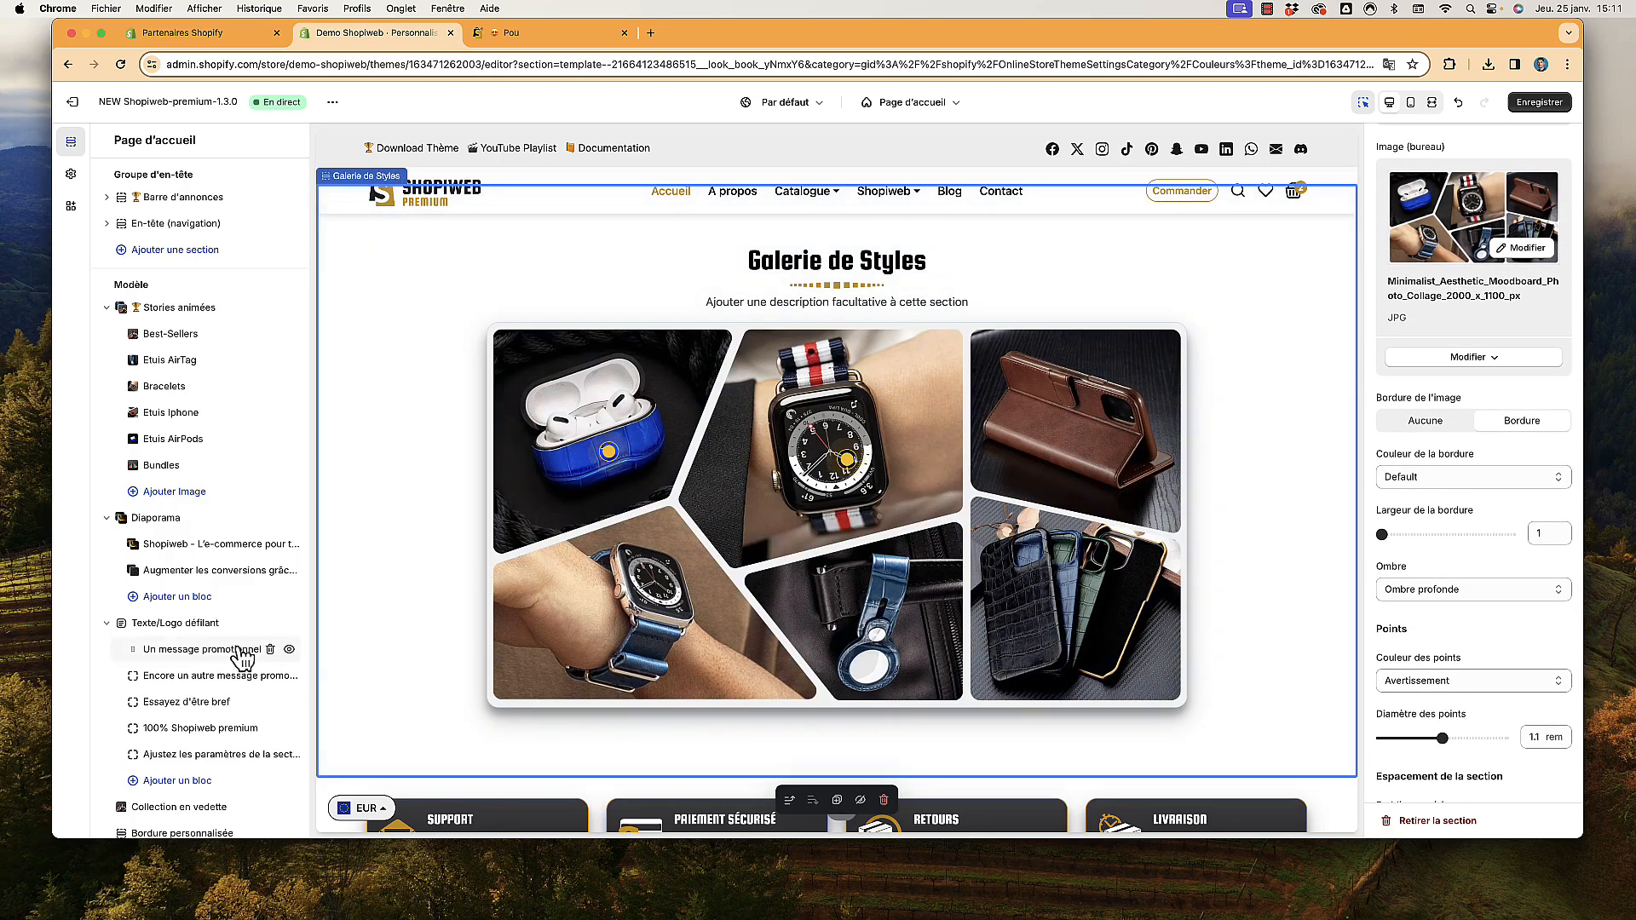
Switch to the live demo store and open the navy leather Apple Watch strap's product page from its lookbook point
click(528, 36)
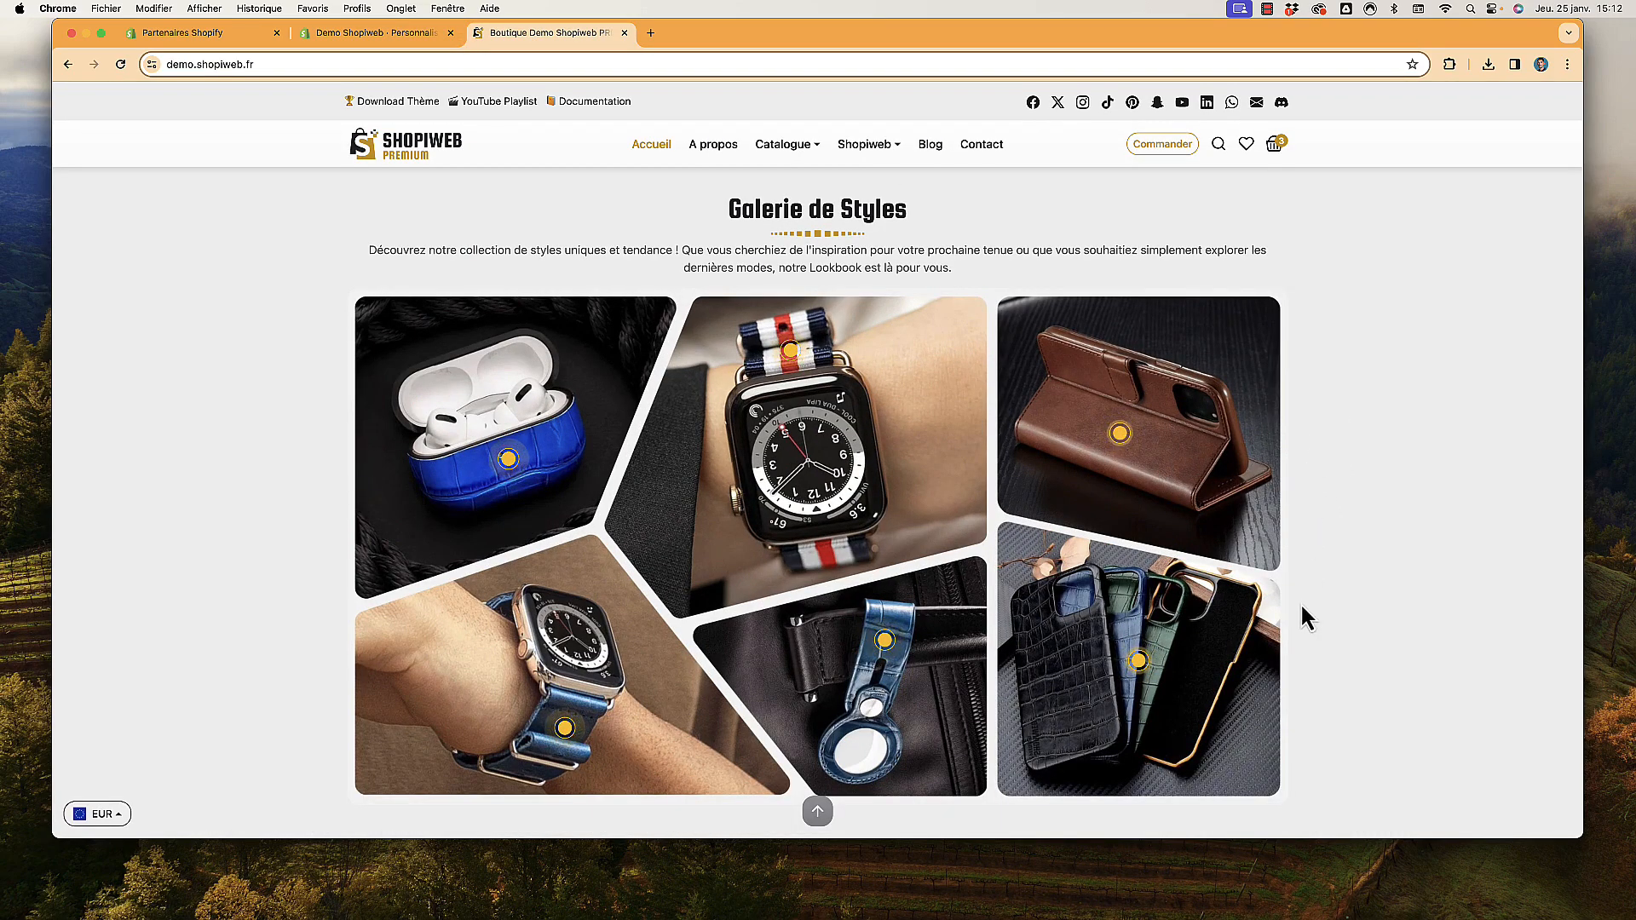
scroll(1312, 639, down, 1)
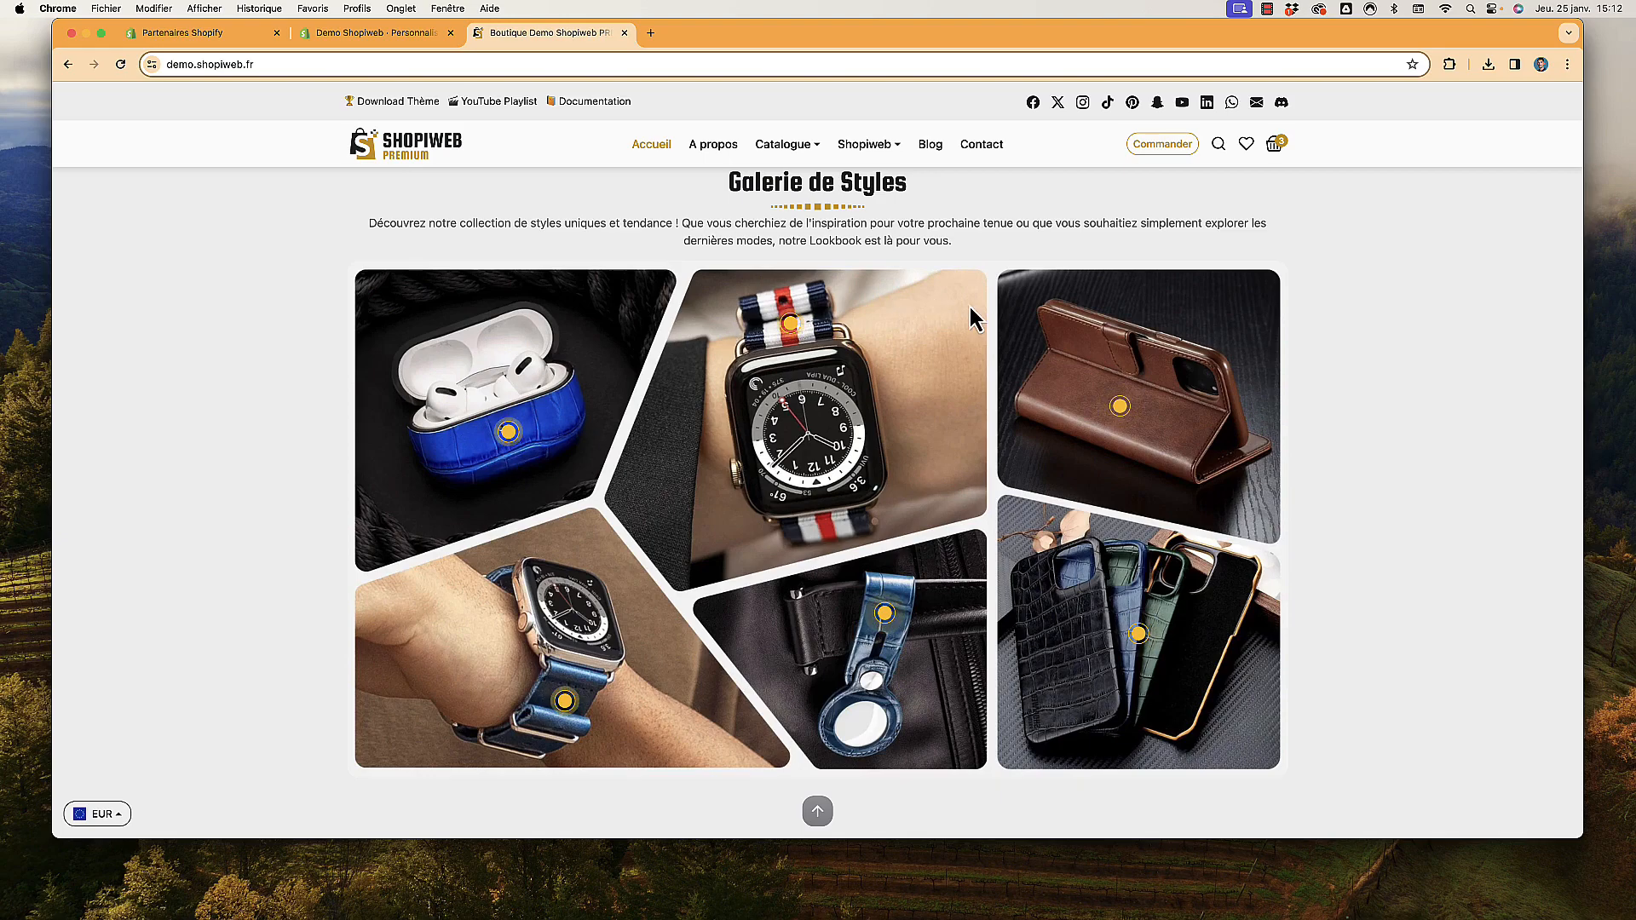
mouse_move(566, 701)
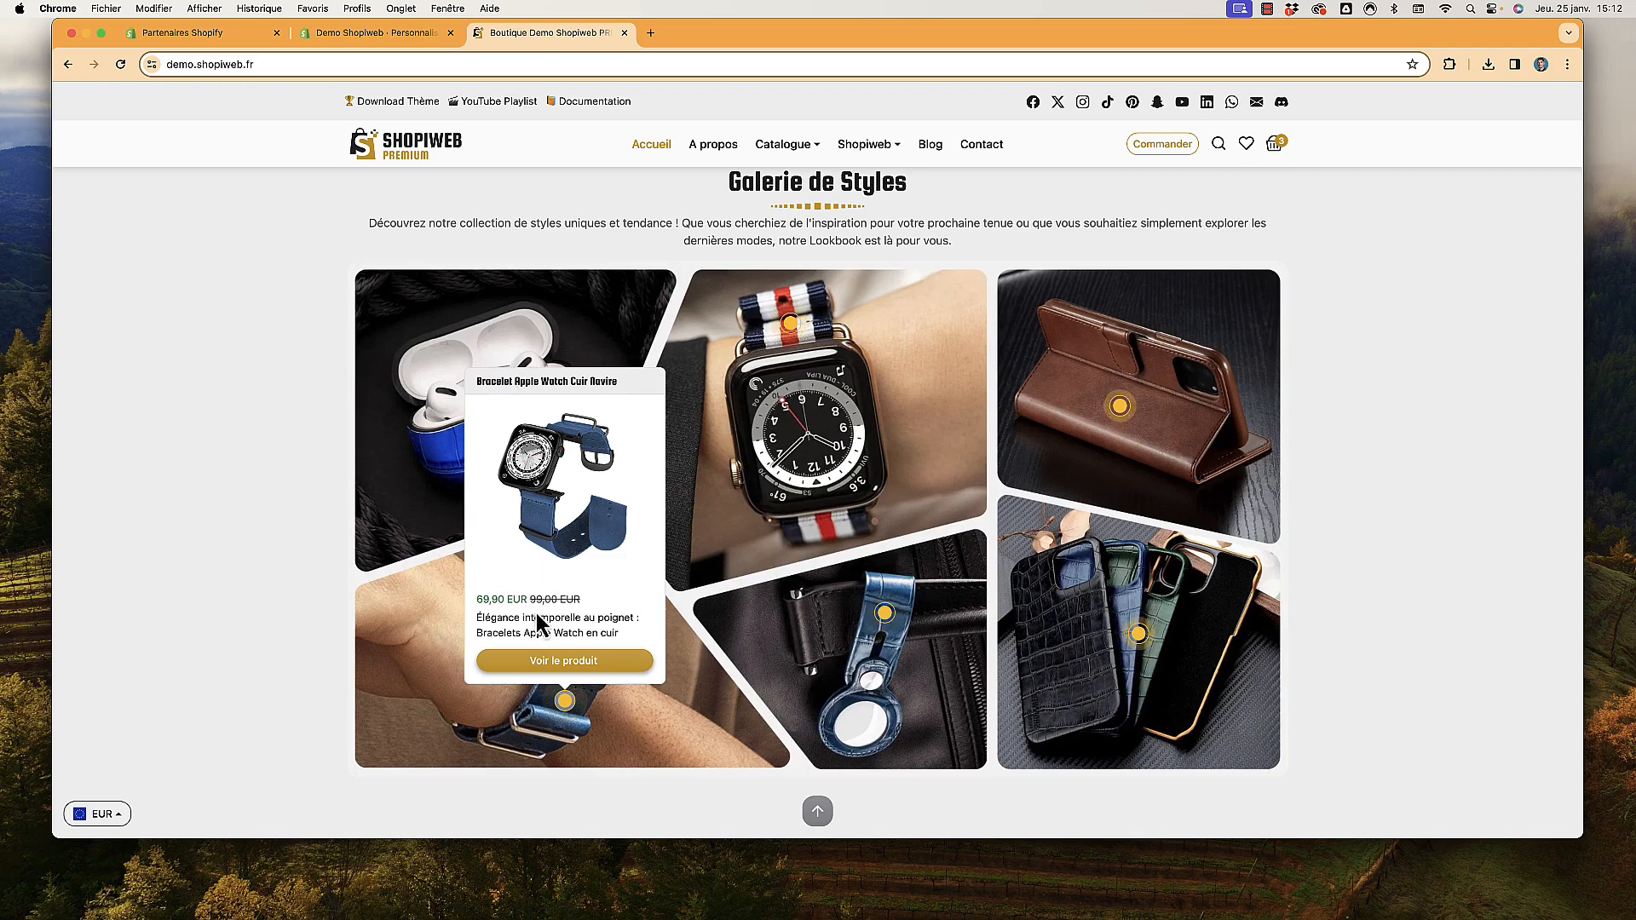
click(567, 663)
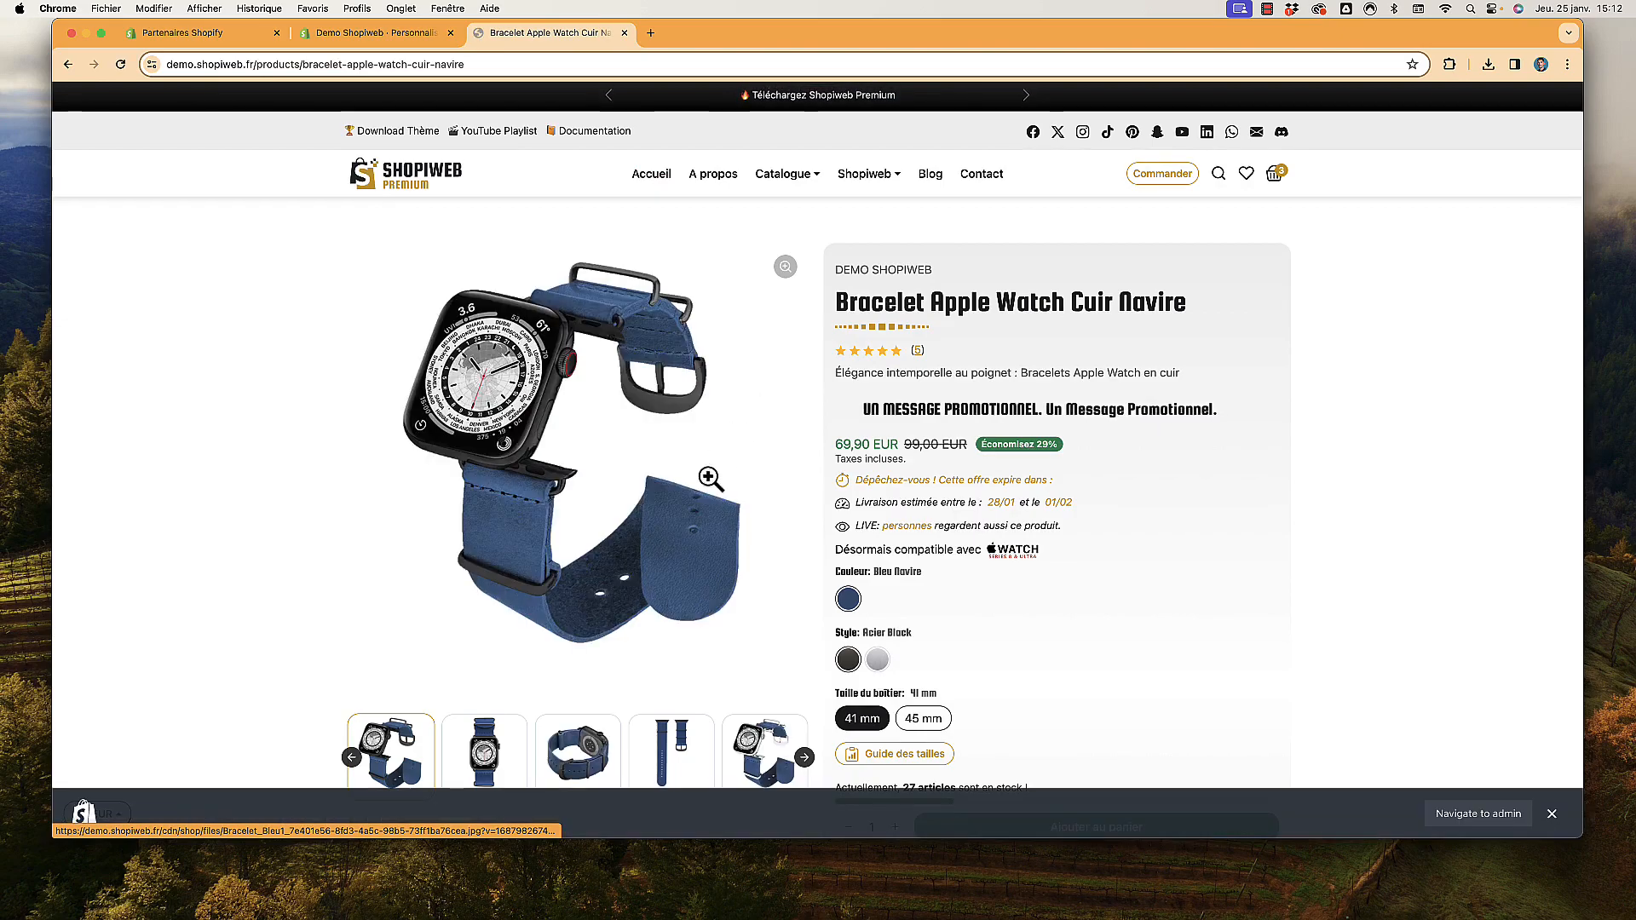